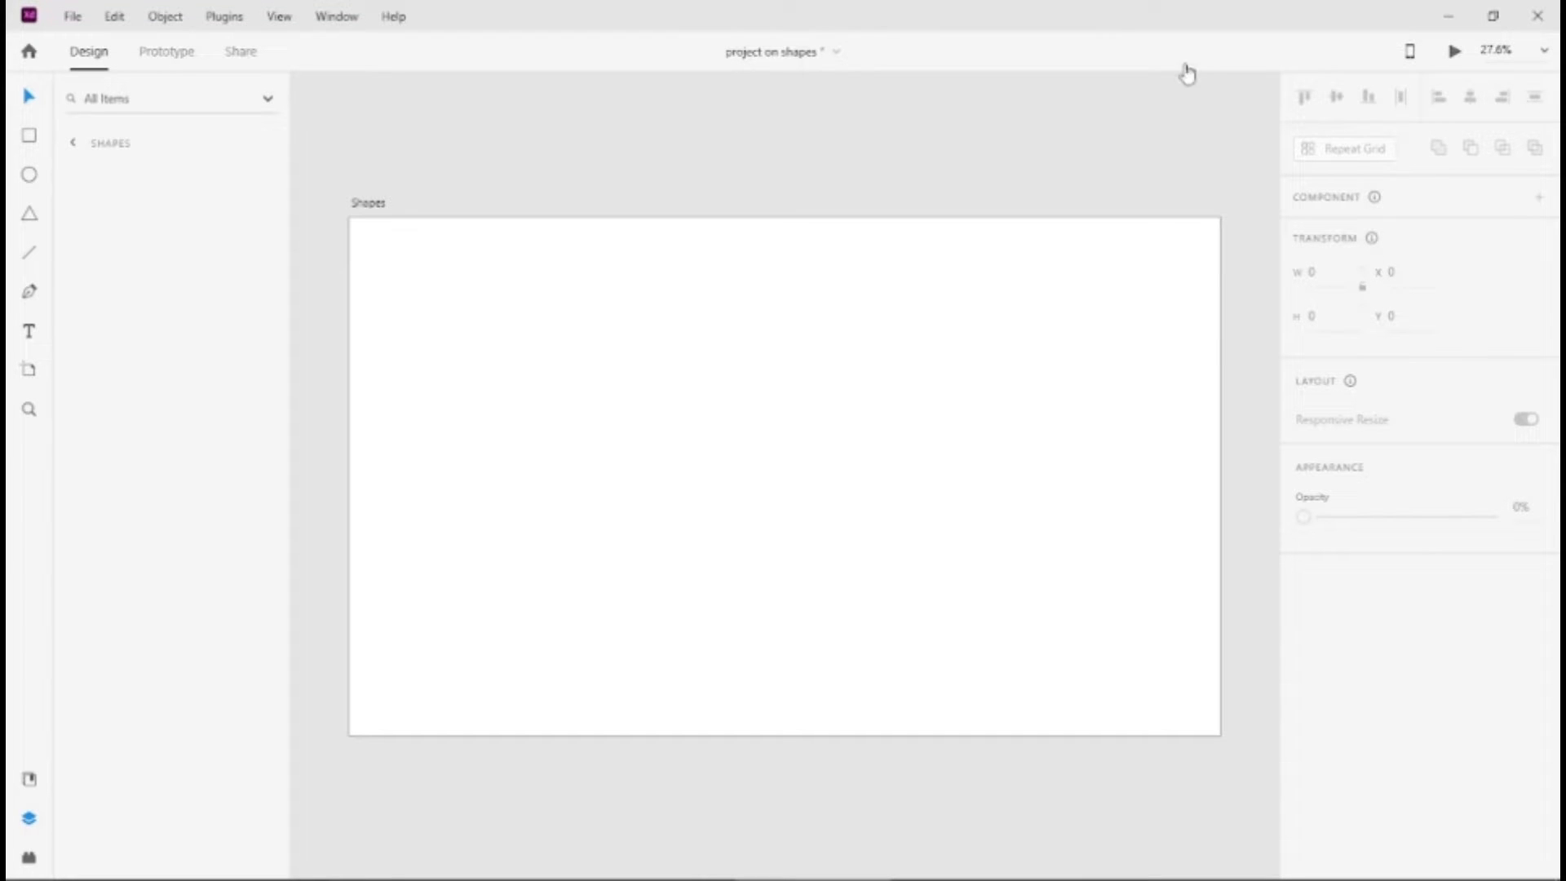
left_click(29, 137)
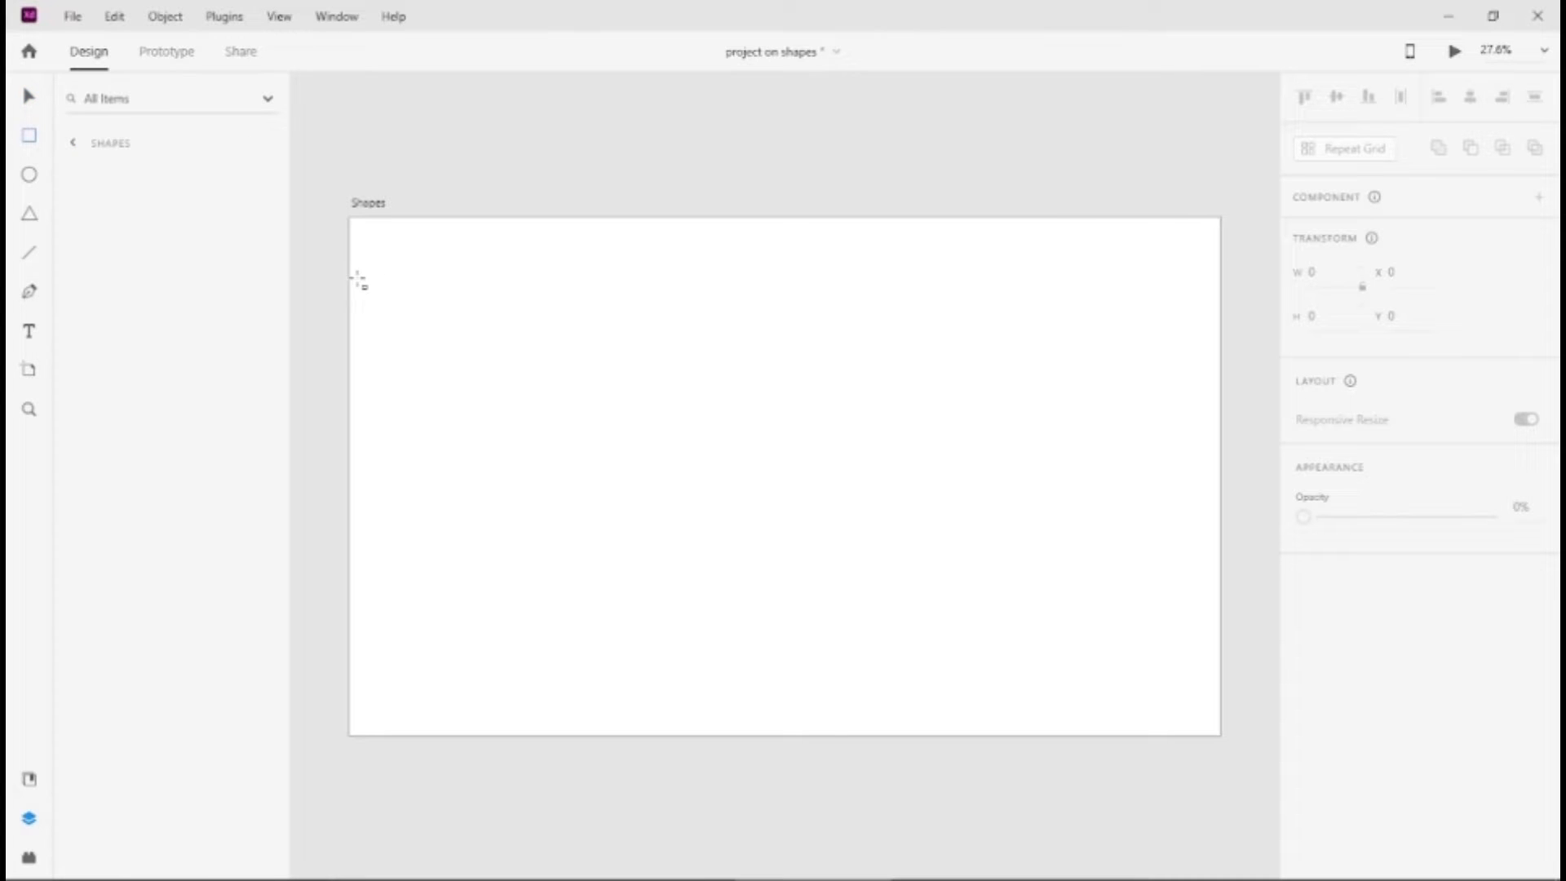
left_click(459, 262)
left_click_drag(461, 262, 435, 260)
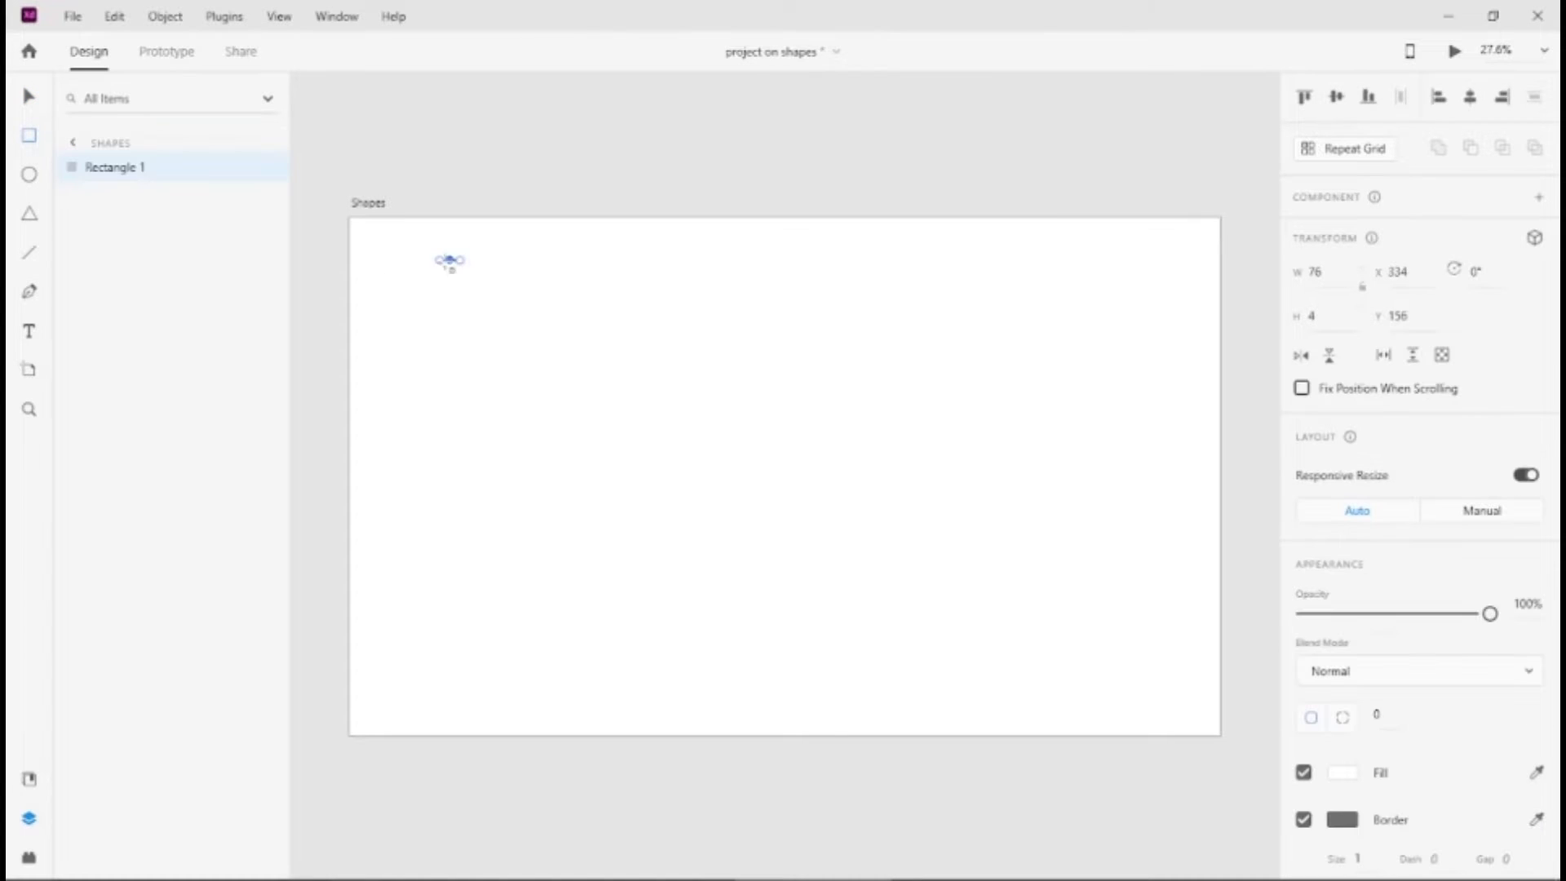
key("Delete")
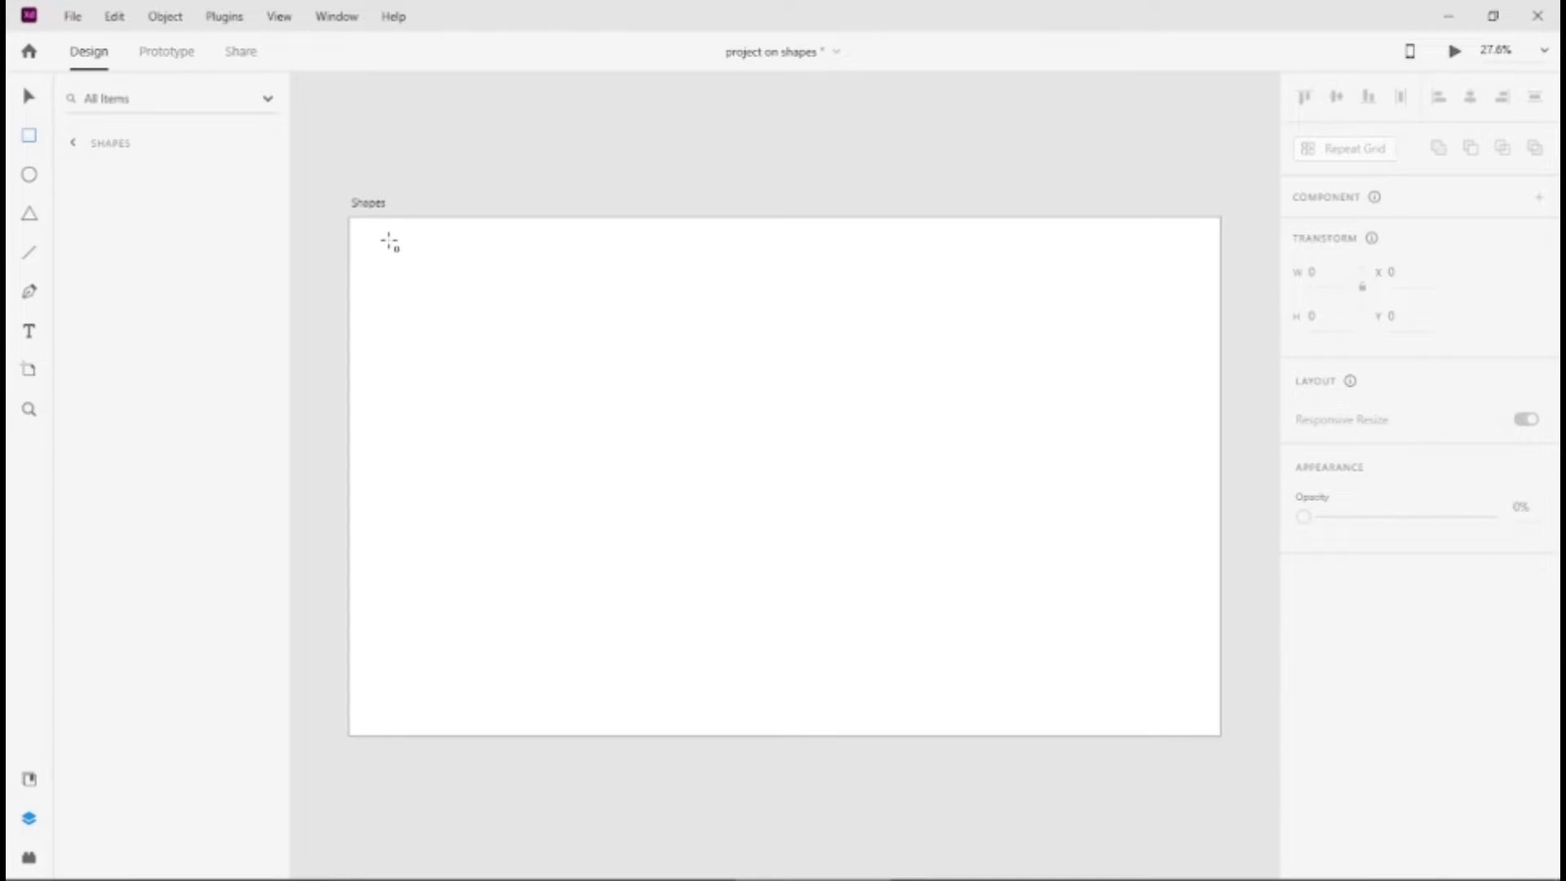
Draw a rectangle about 968 by 631 in the artboard's upper left and a near-circular ellipse about 613 by 634 beside it.
left_click_drag(390, 243, 648, 410)
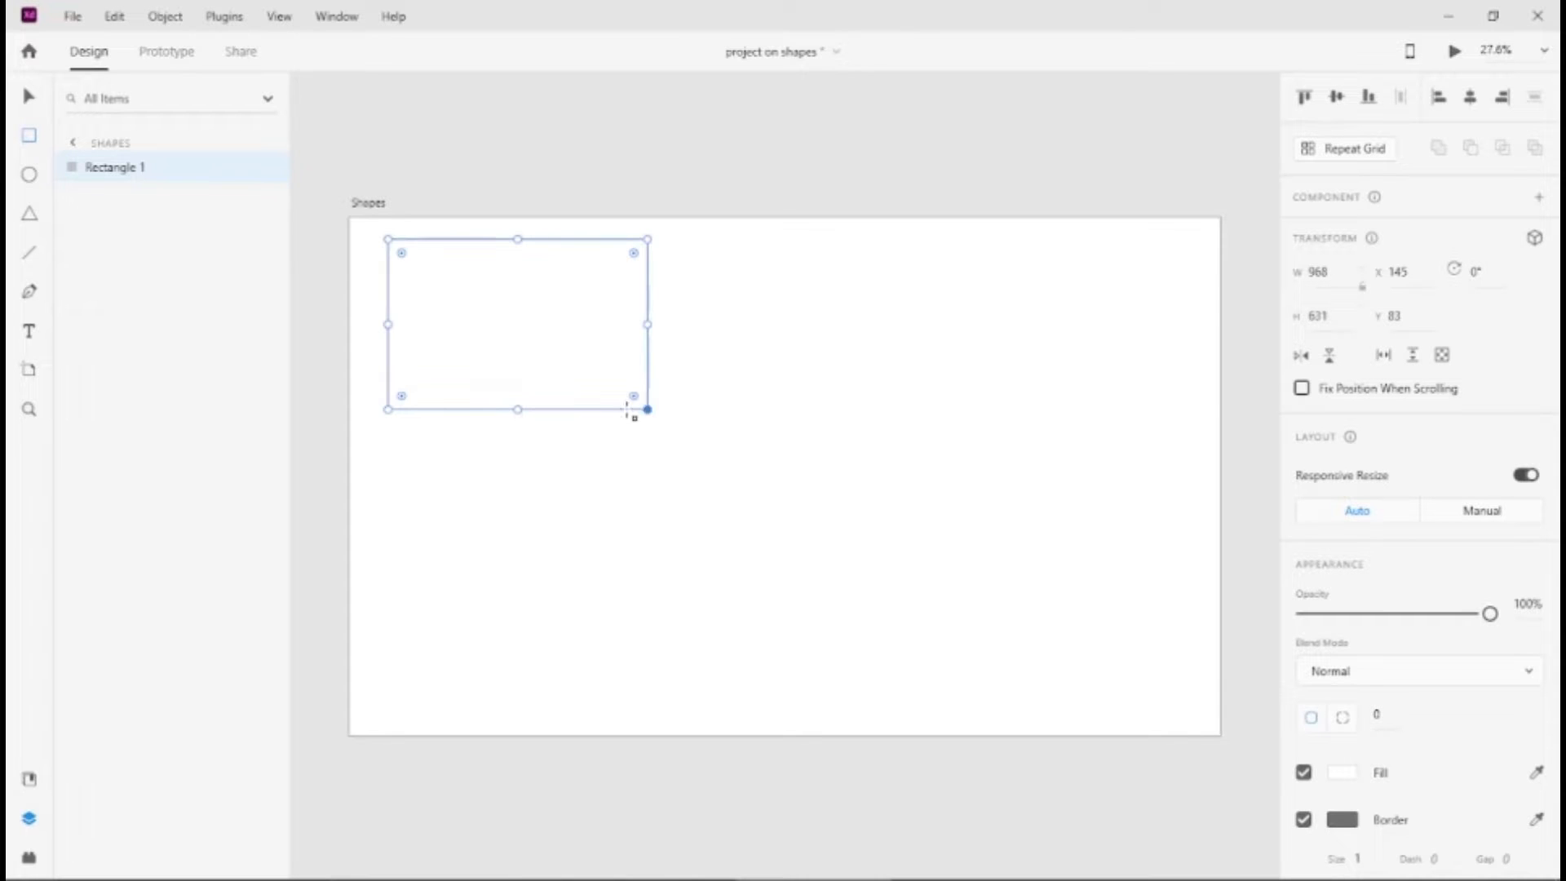
left_click(29, 183)
left_click_drag(735, 253, 899, 423)
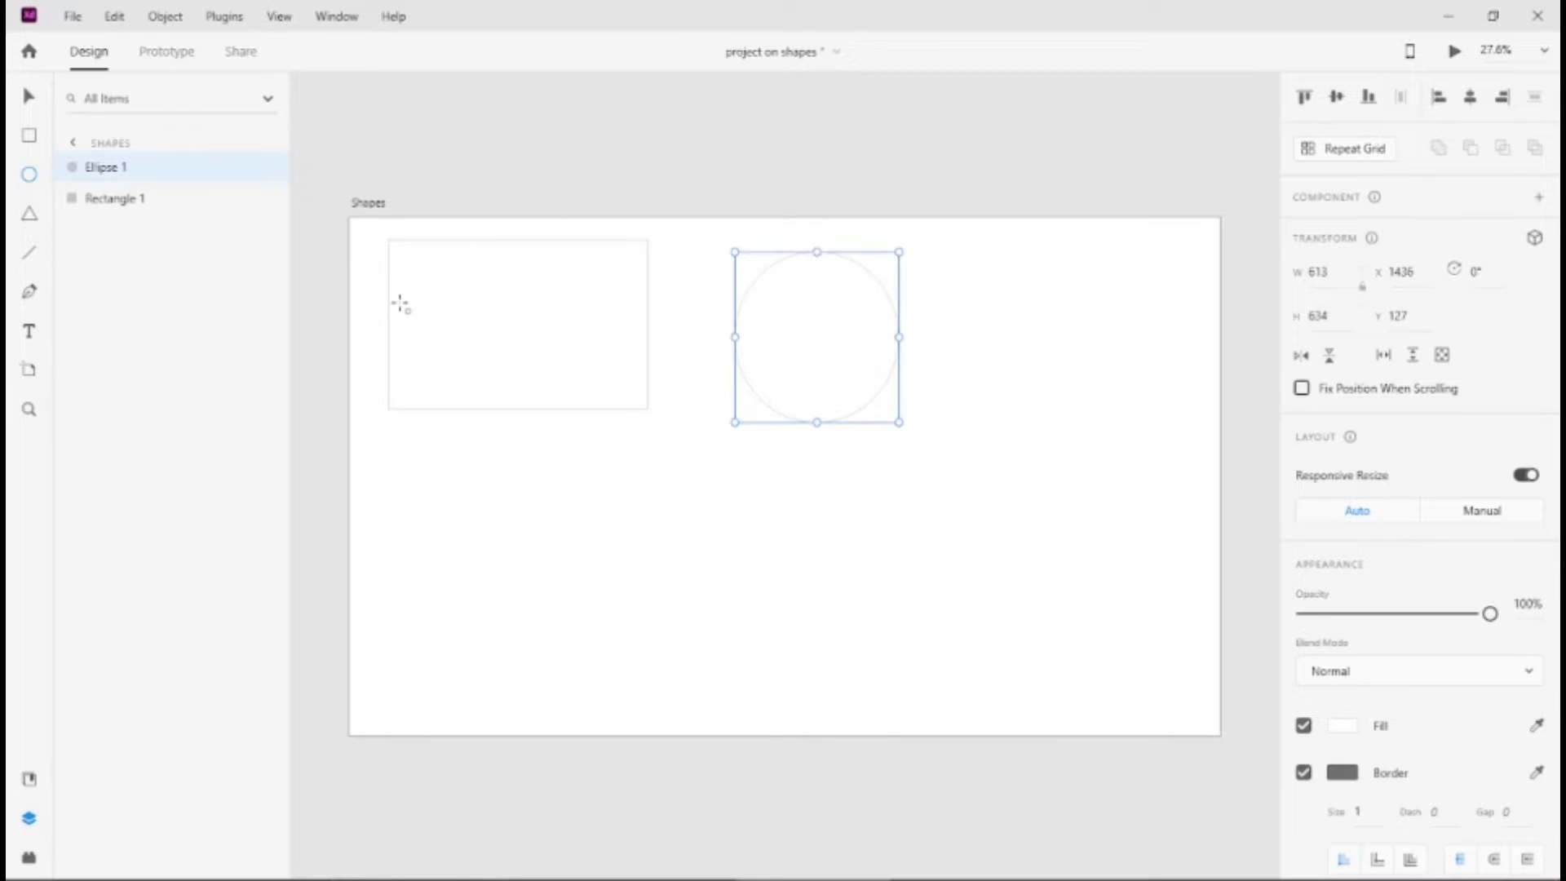
Draw a triangle about 729 by 896 near the artboard's right edge and a nearly horizontal line about 1639 wide below the circle.
left_click(29, 215)
mouse_move(1069, 251)
left_mouse_down()
mouse_move(1042, 435)
mouse_move(1263, 494)
left_mouse_up()
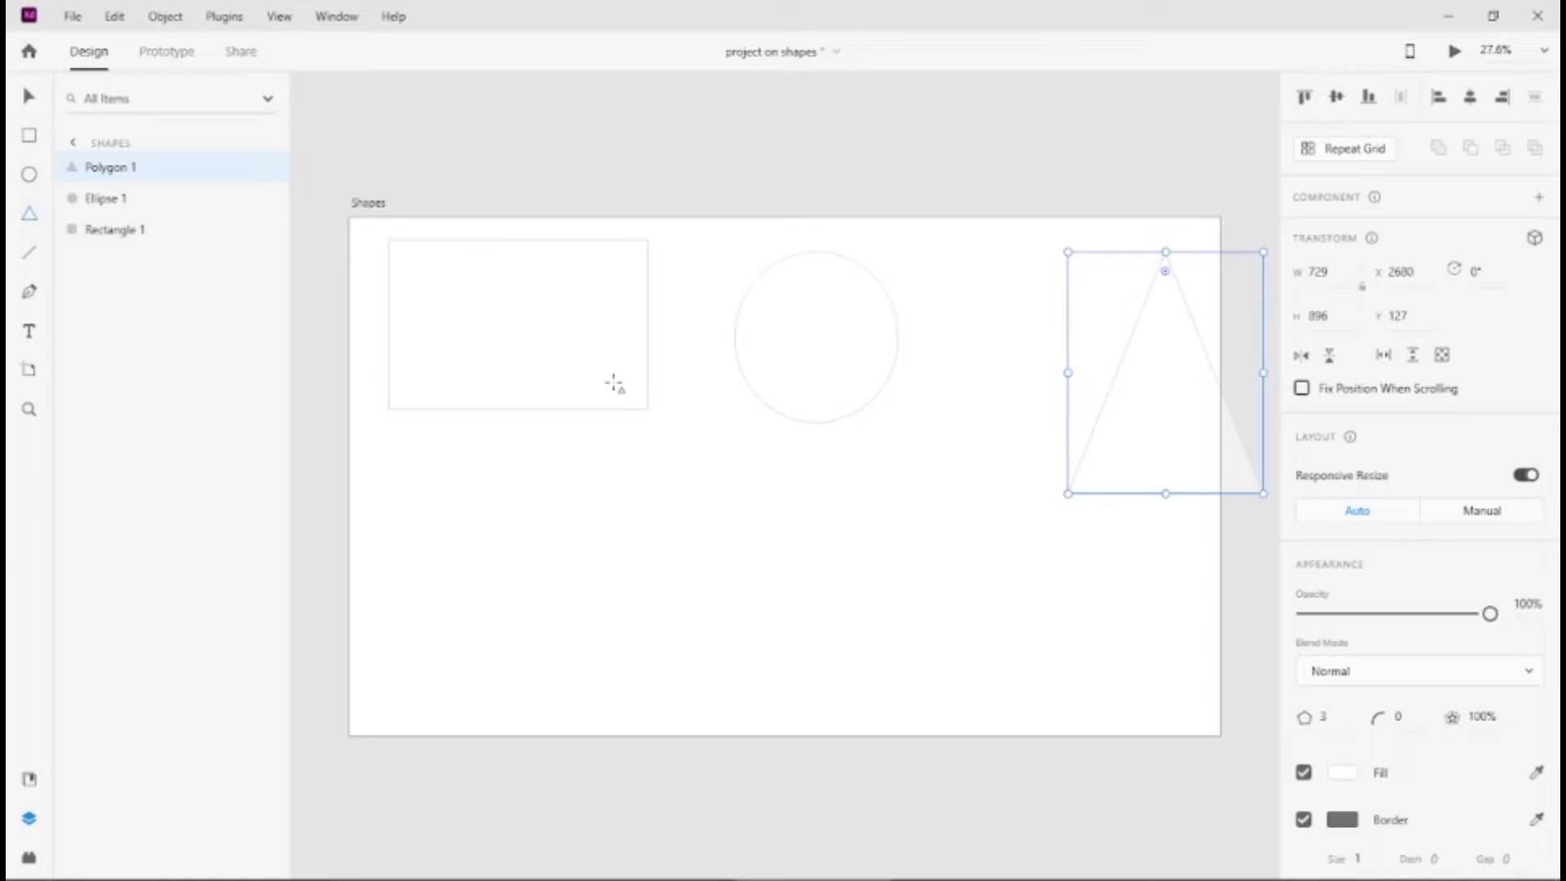
left_click(31, 257)
mouse_move(545, 542)
left_mouse_down()
mouse_move(801, 557)
mouse_move(984, 543)
left_mouse_up()
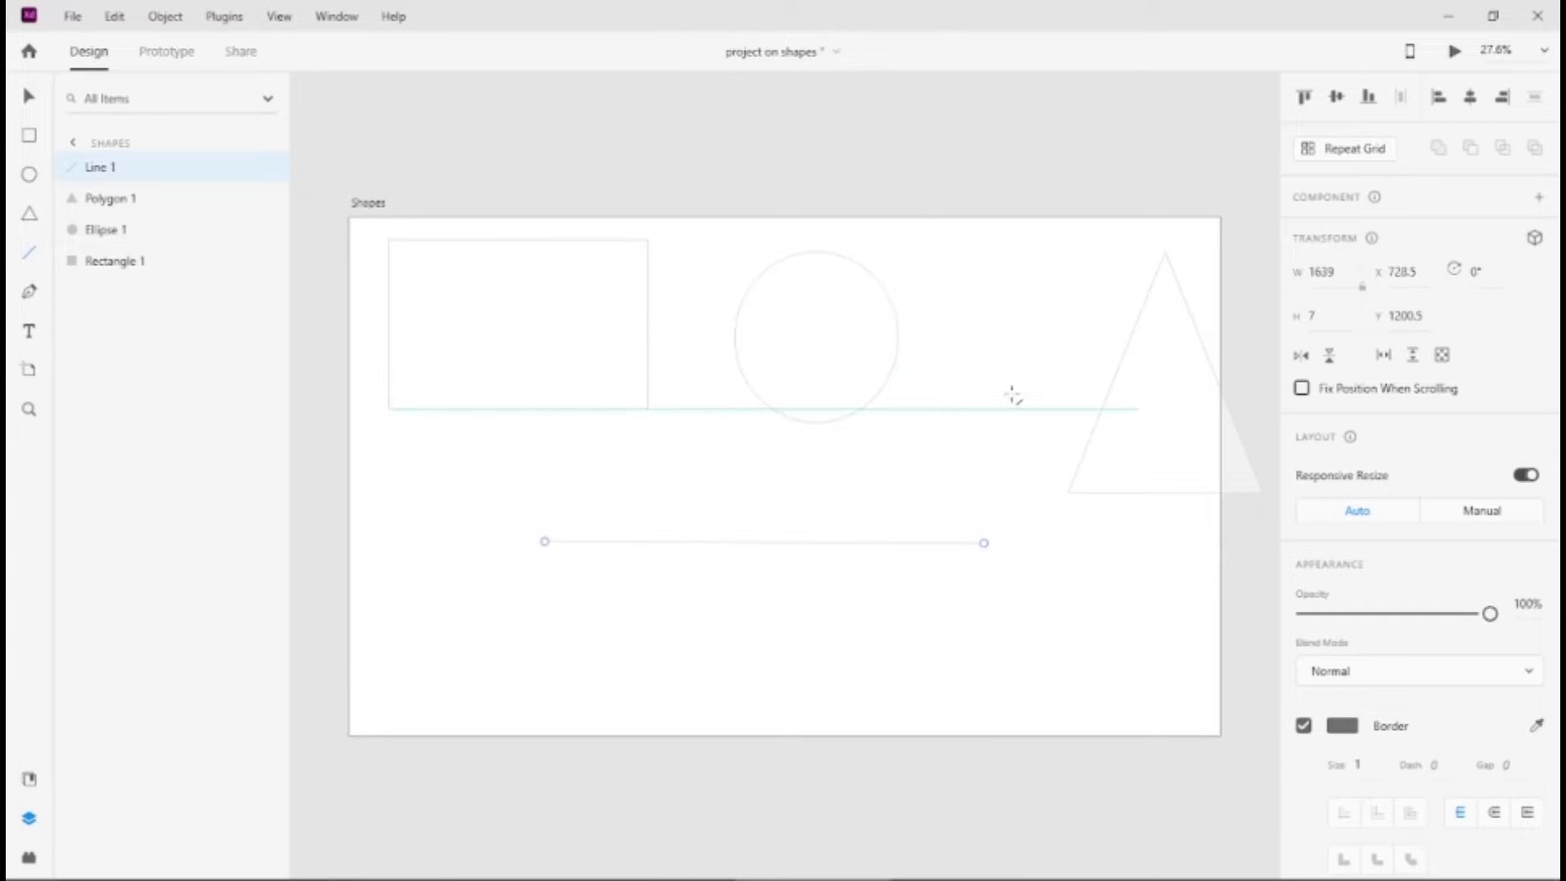
Move the triangle fully inside the artboard, to about X 2372 and Y 64.
left_click(29, 98)
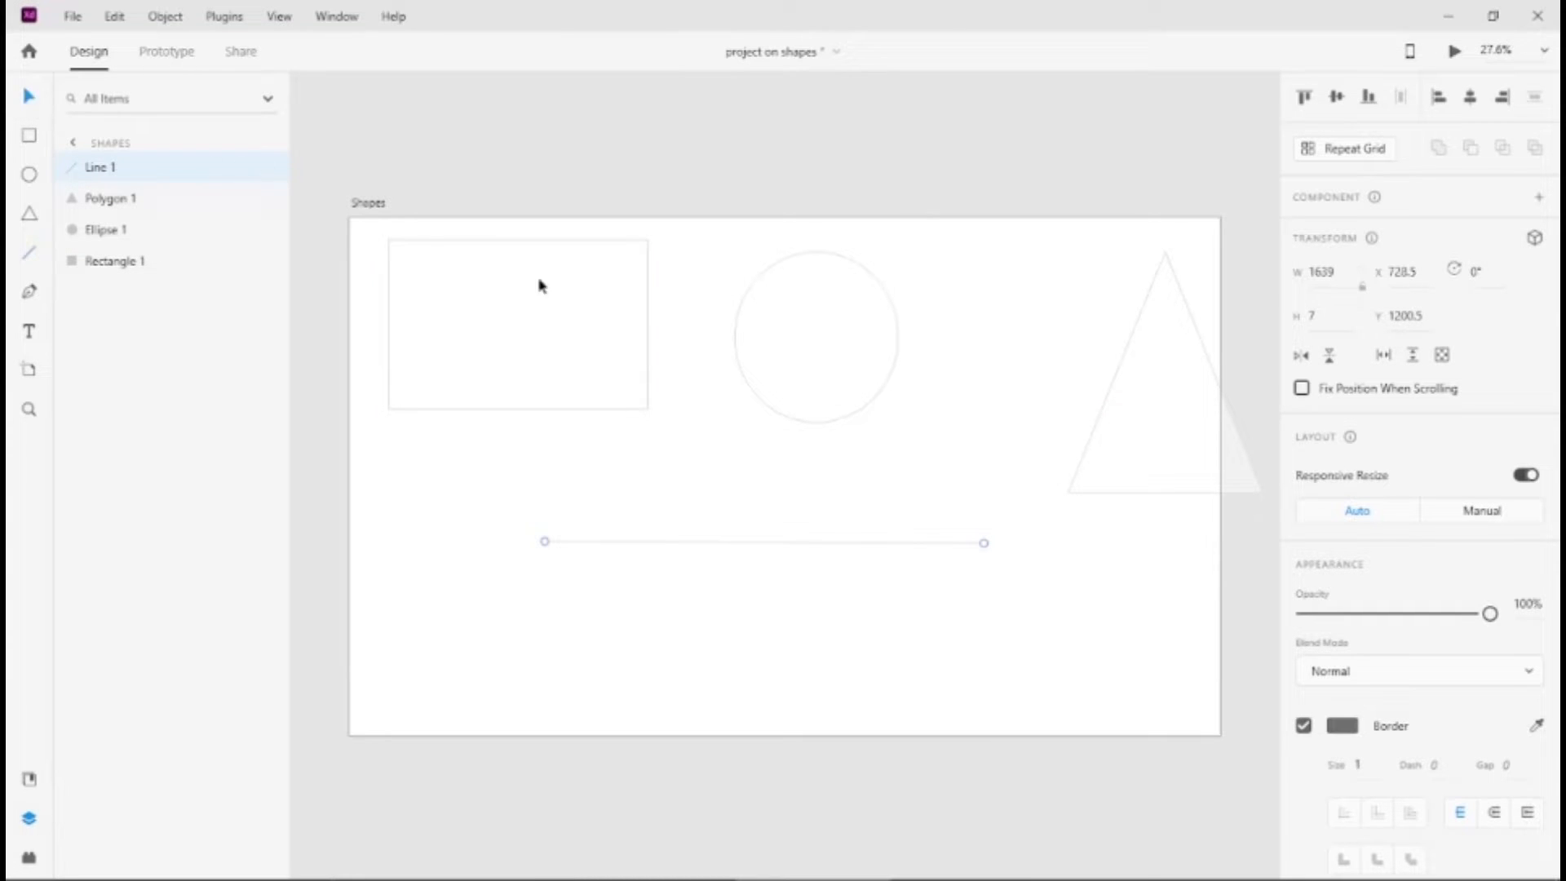
left_click_drag(1170, 413, 1088, 399)
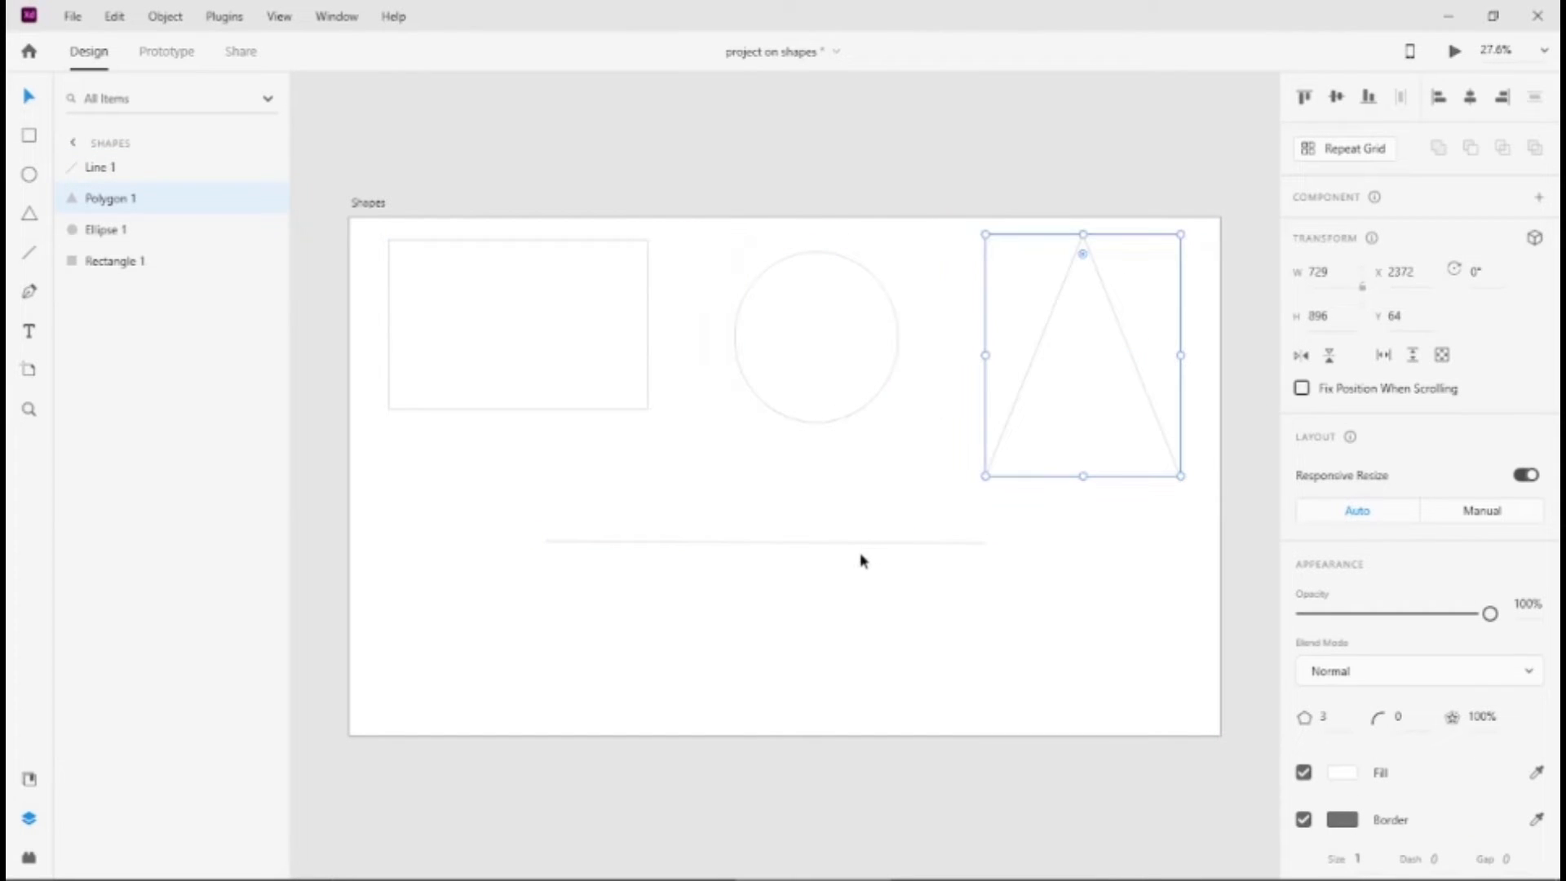
Rotate the horizontal line to 45°.
left_click(854, 542)
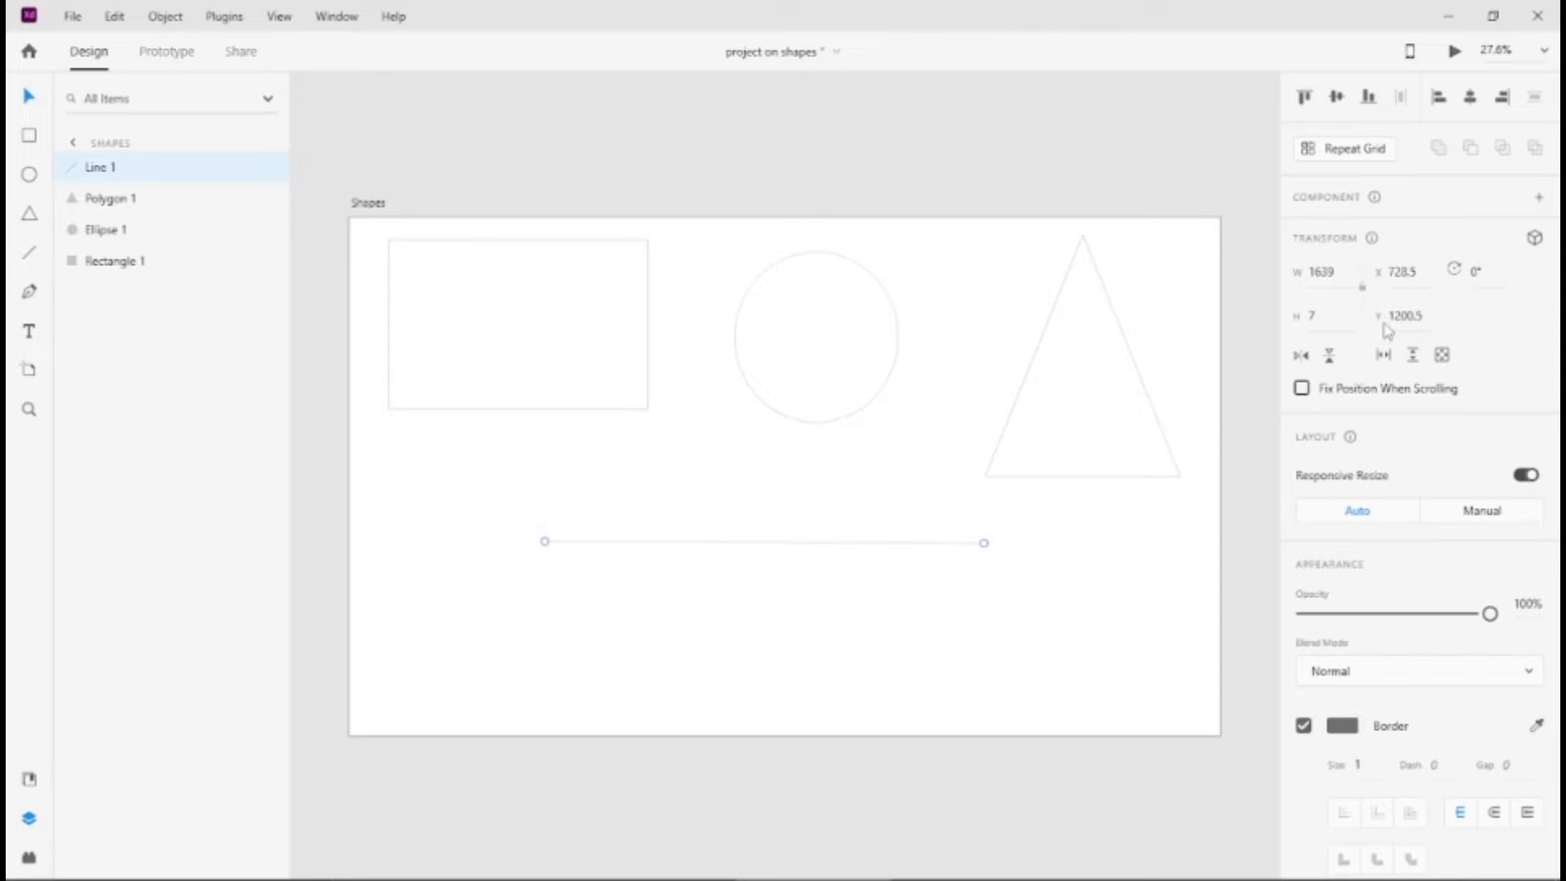
left_click(1483, 271)
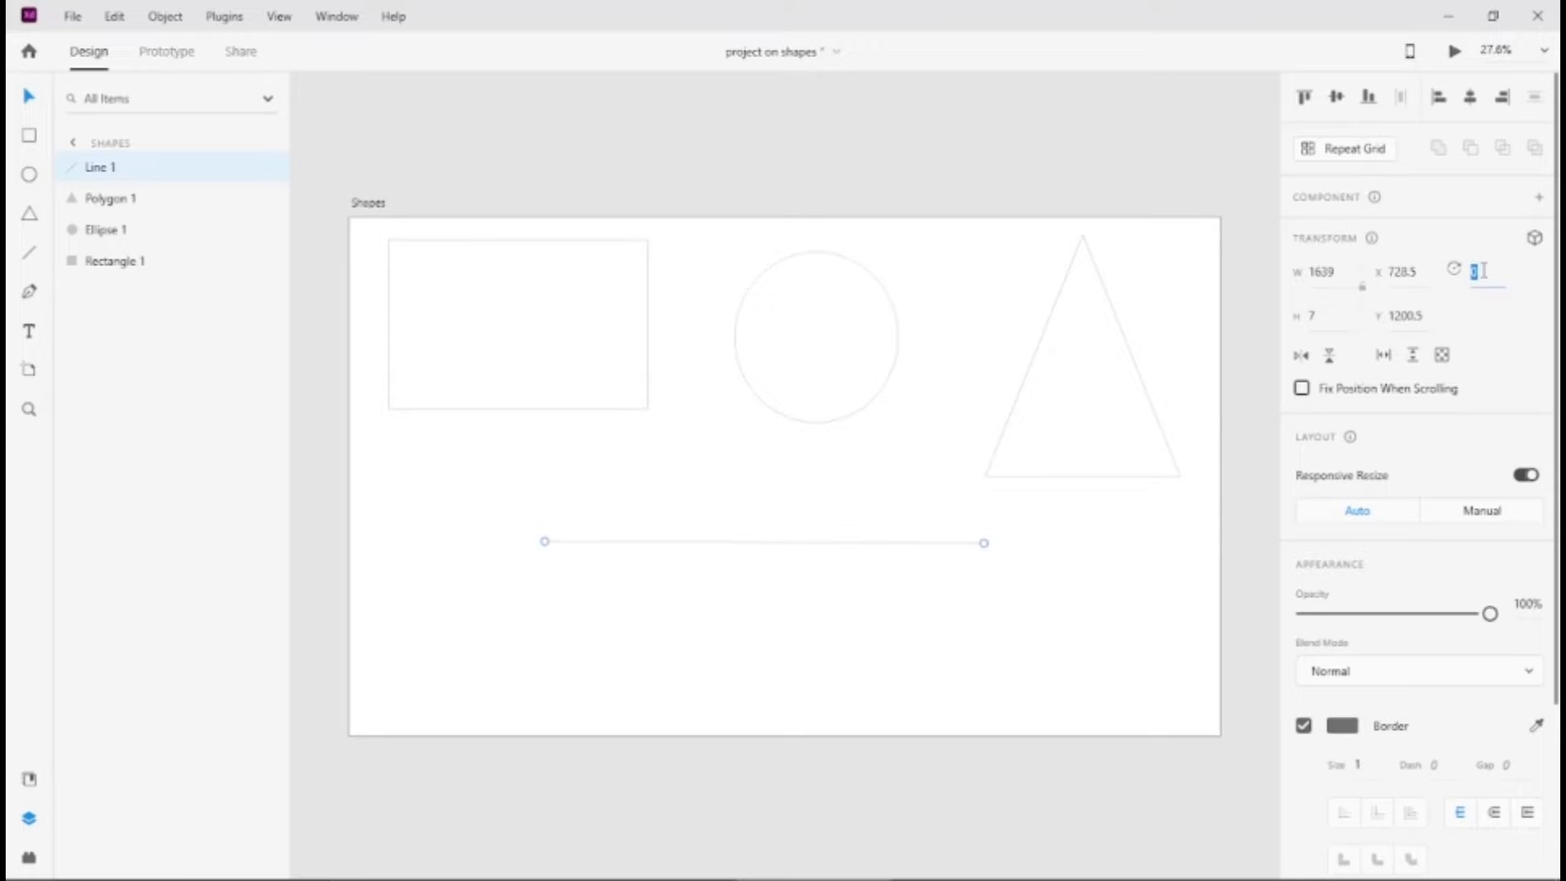
key("BackSpace")
type("4")
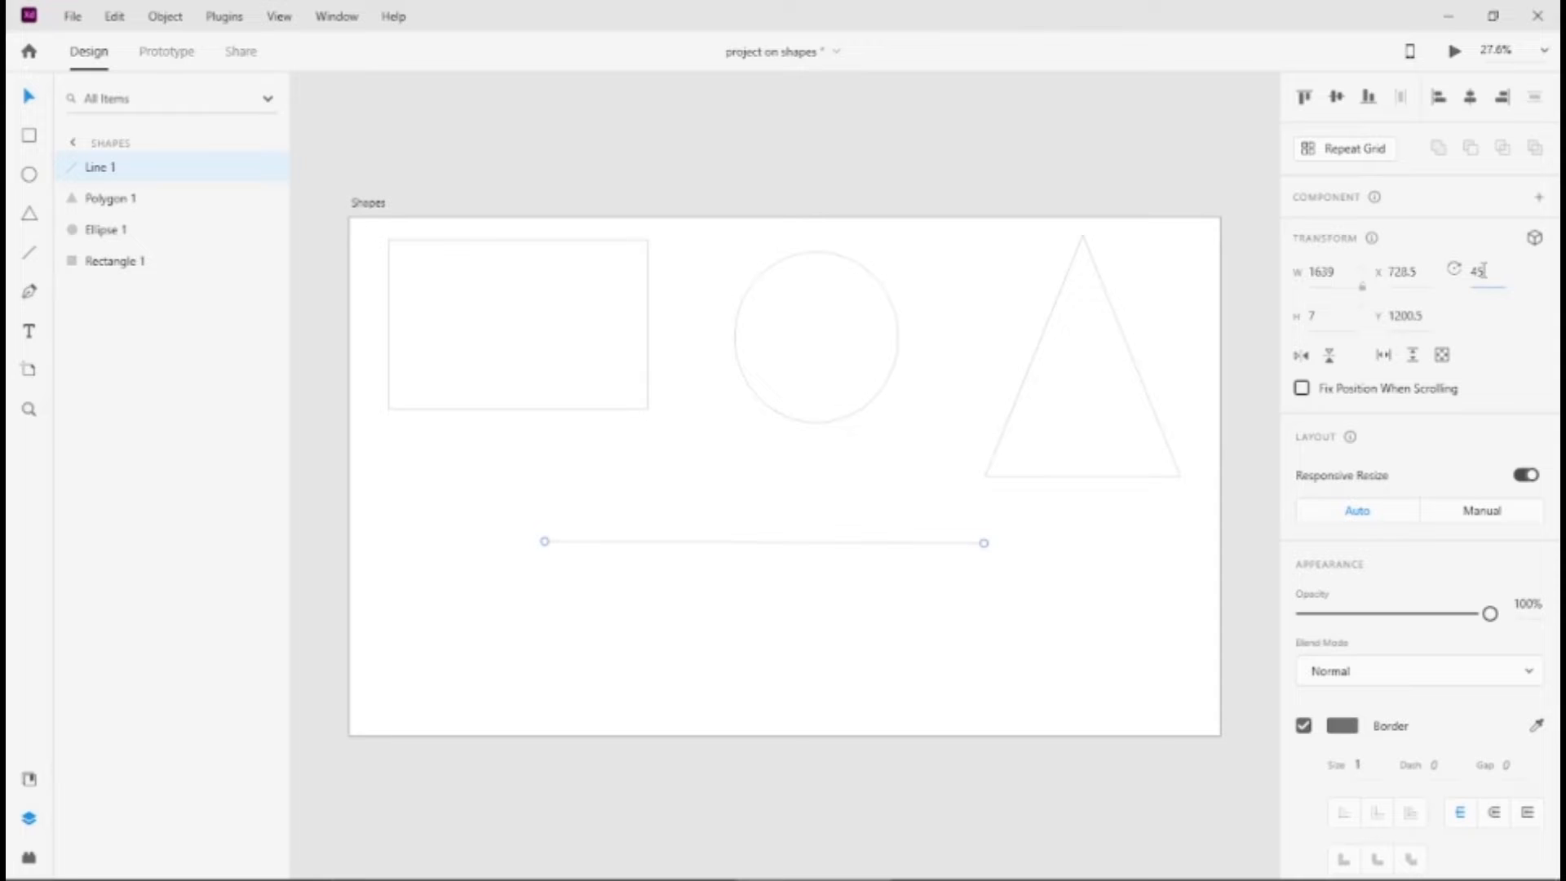
type("5")
key("Return")
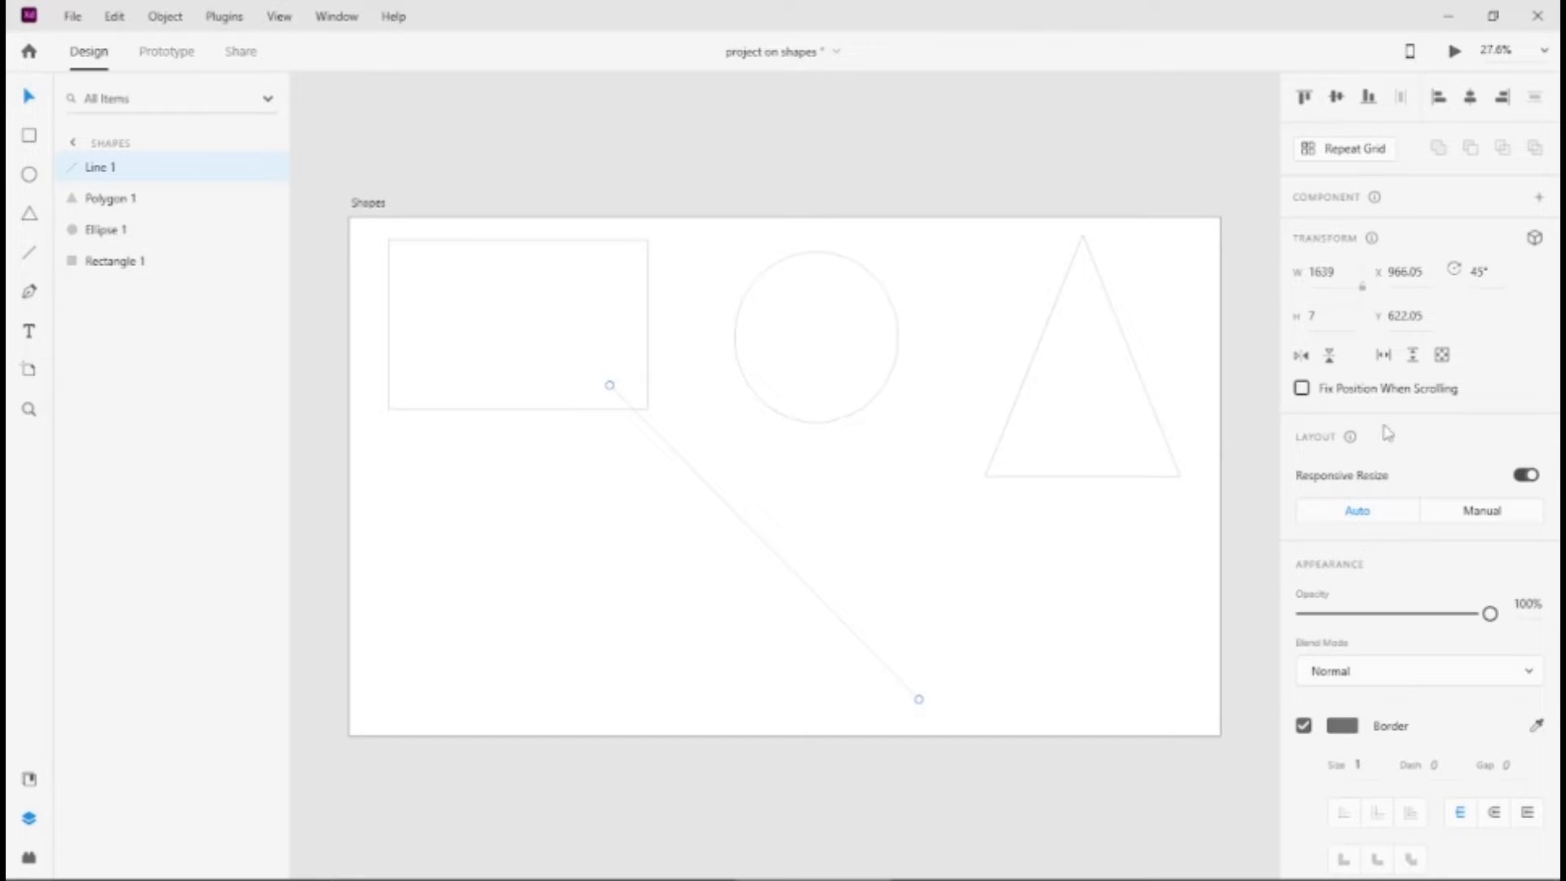
Try a 60° rotation on the line, and undo its rotation changes.
left_click(1484, 276)
key("BackSpace")
type("60")
key("Return")
key("ctrl+z")
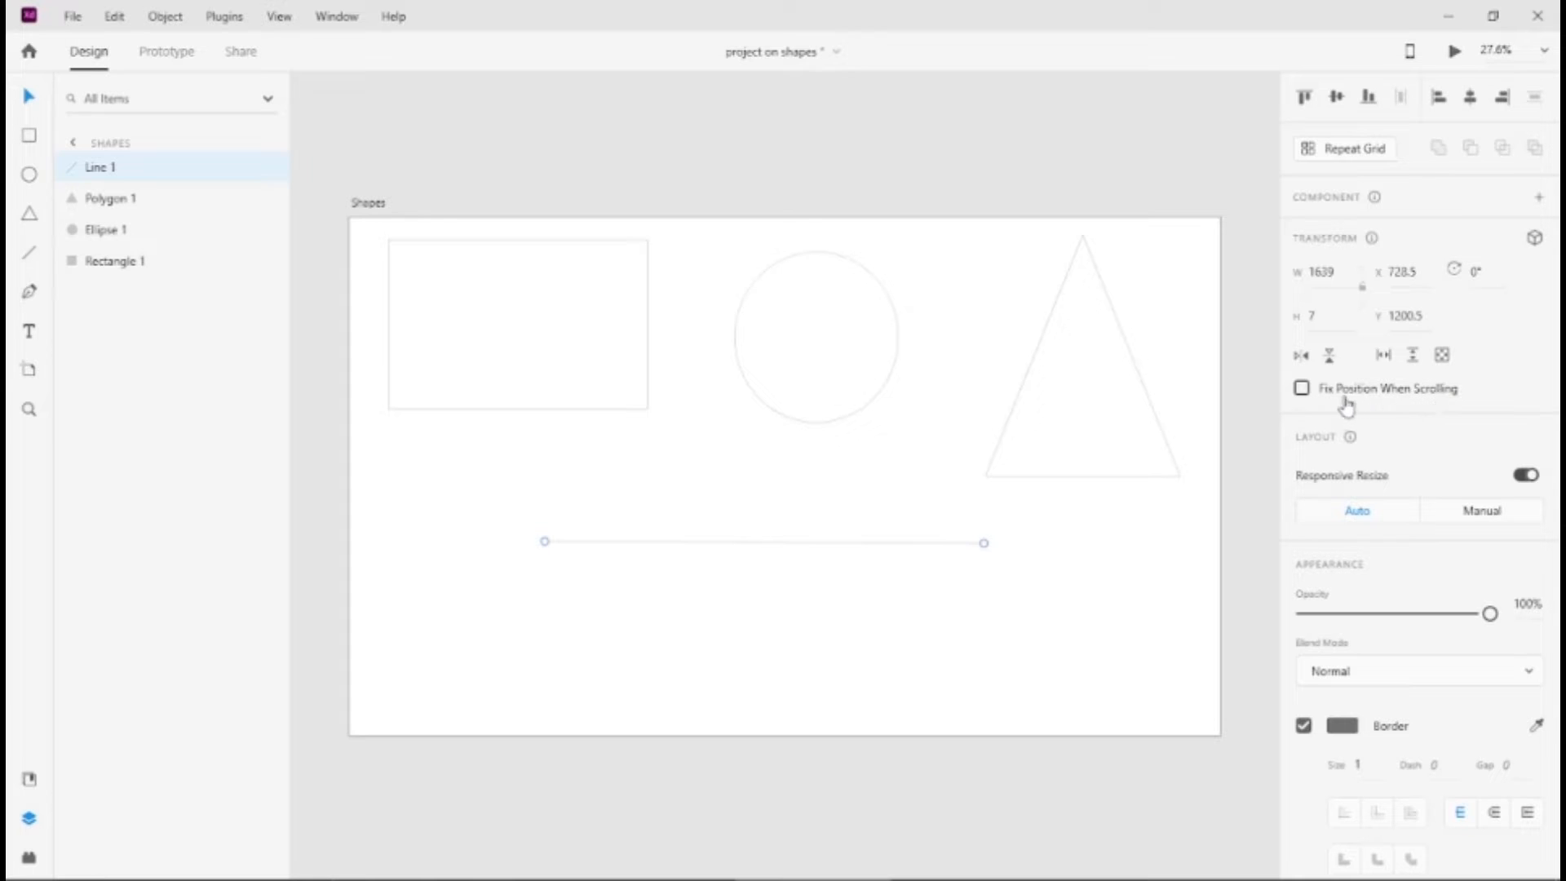
Fix the line's position when scrolling and extend the Shapes artboard downward to a height of about 2339.
left_click(1302, 391)
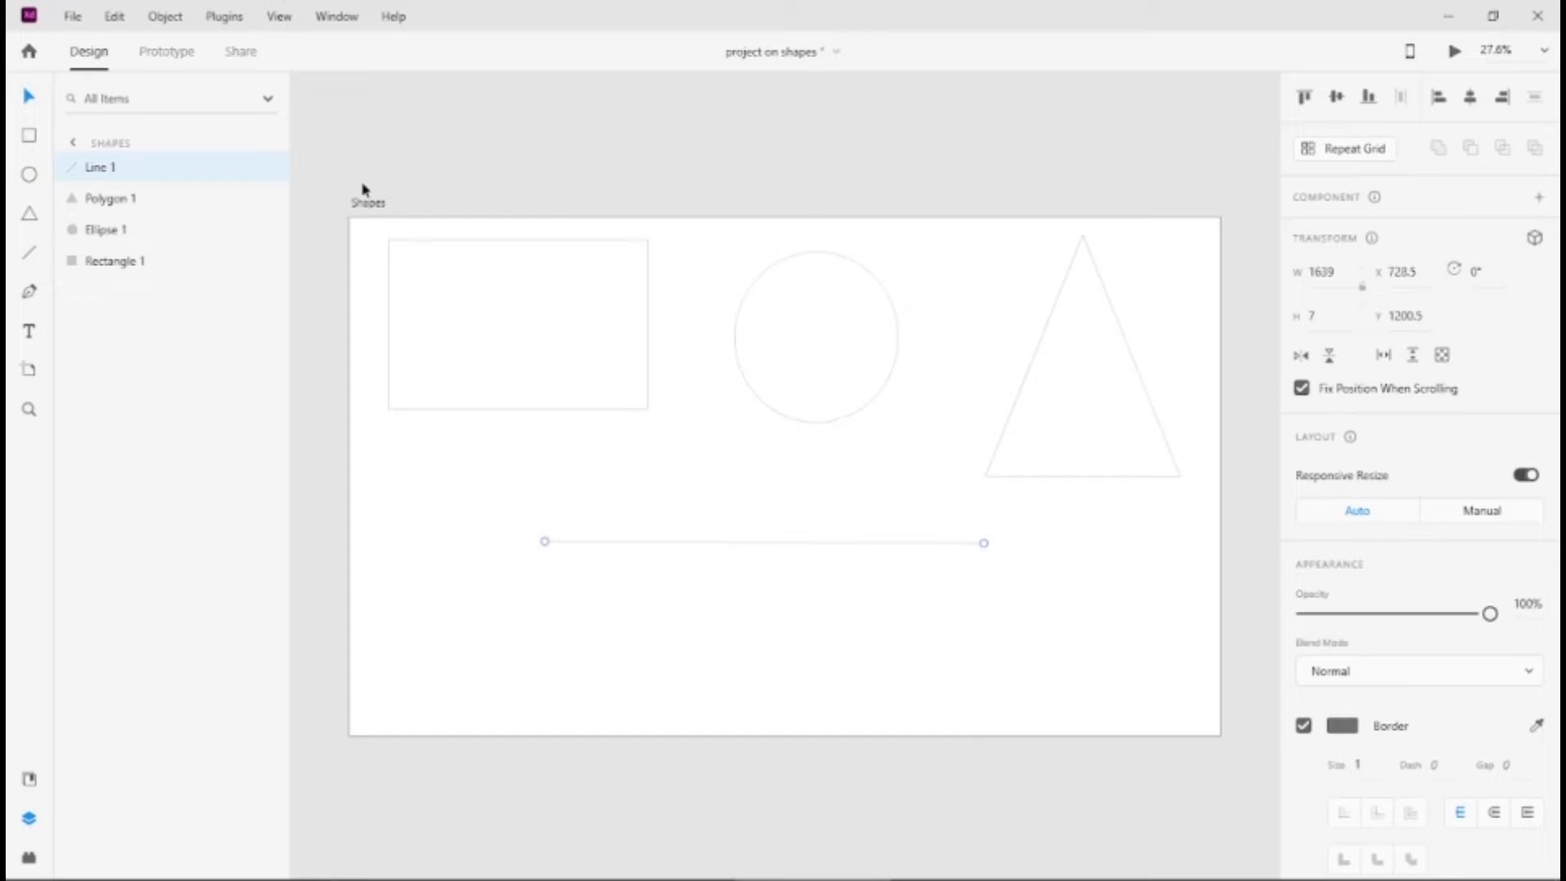
left_click(367, 203)
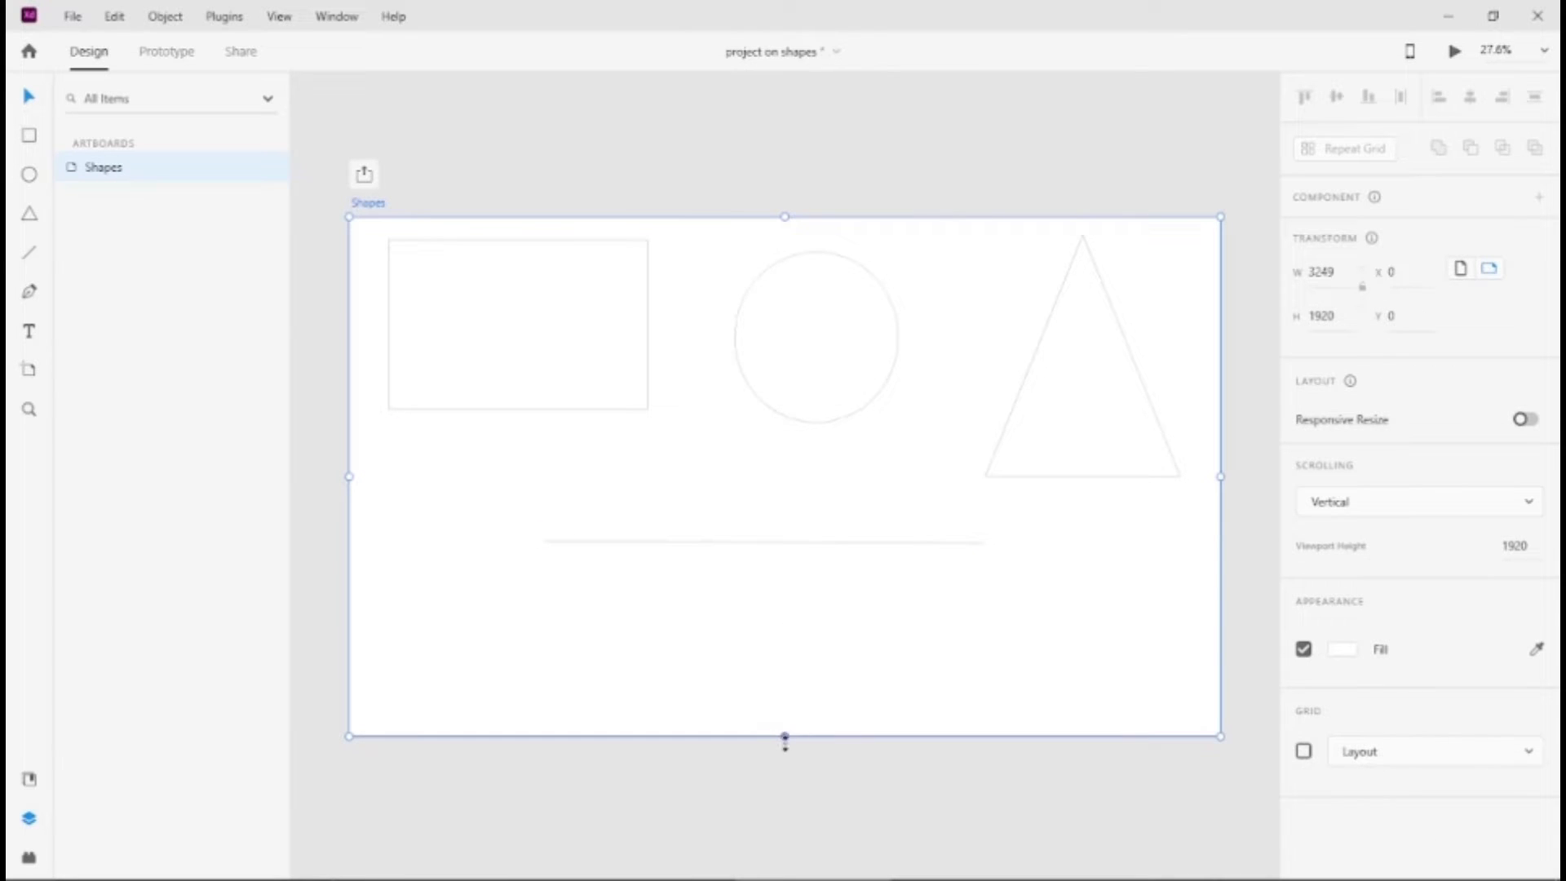
left_click_drag(785, 737, 798, 850)
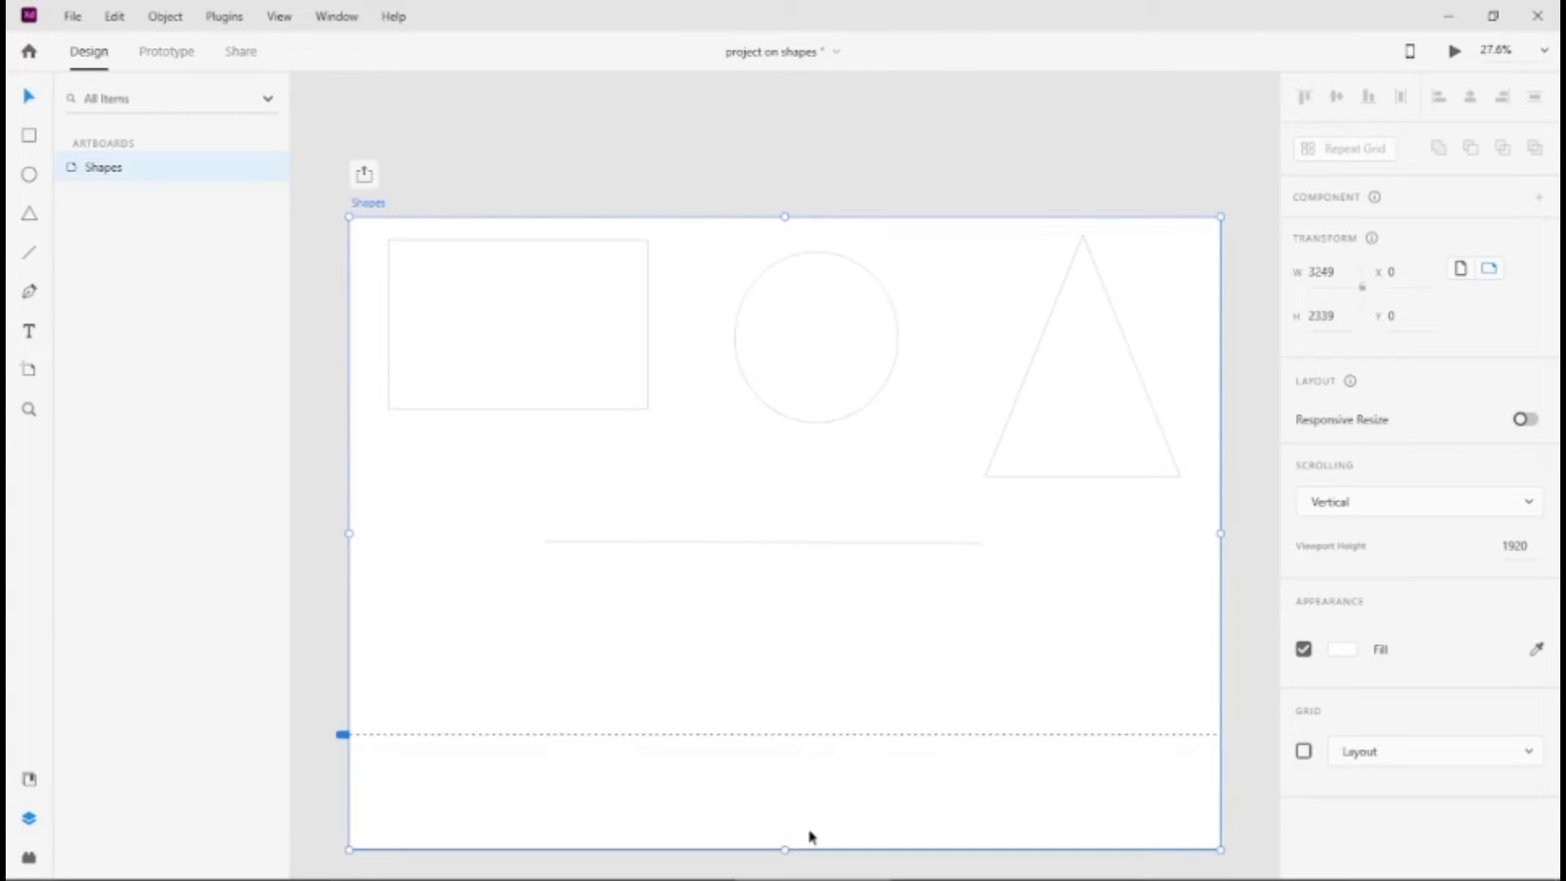
Preview the design and scroll through it repeatedly to examine how the fixed line behaves against the other shapes.
left_click(1454, 53)
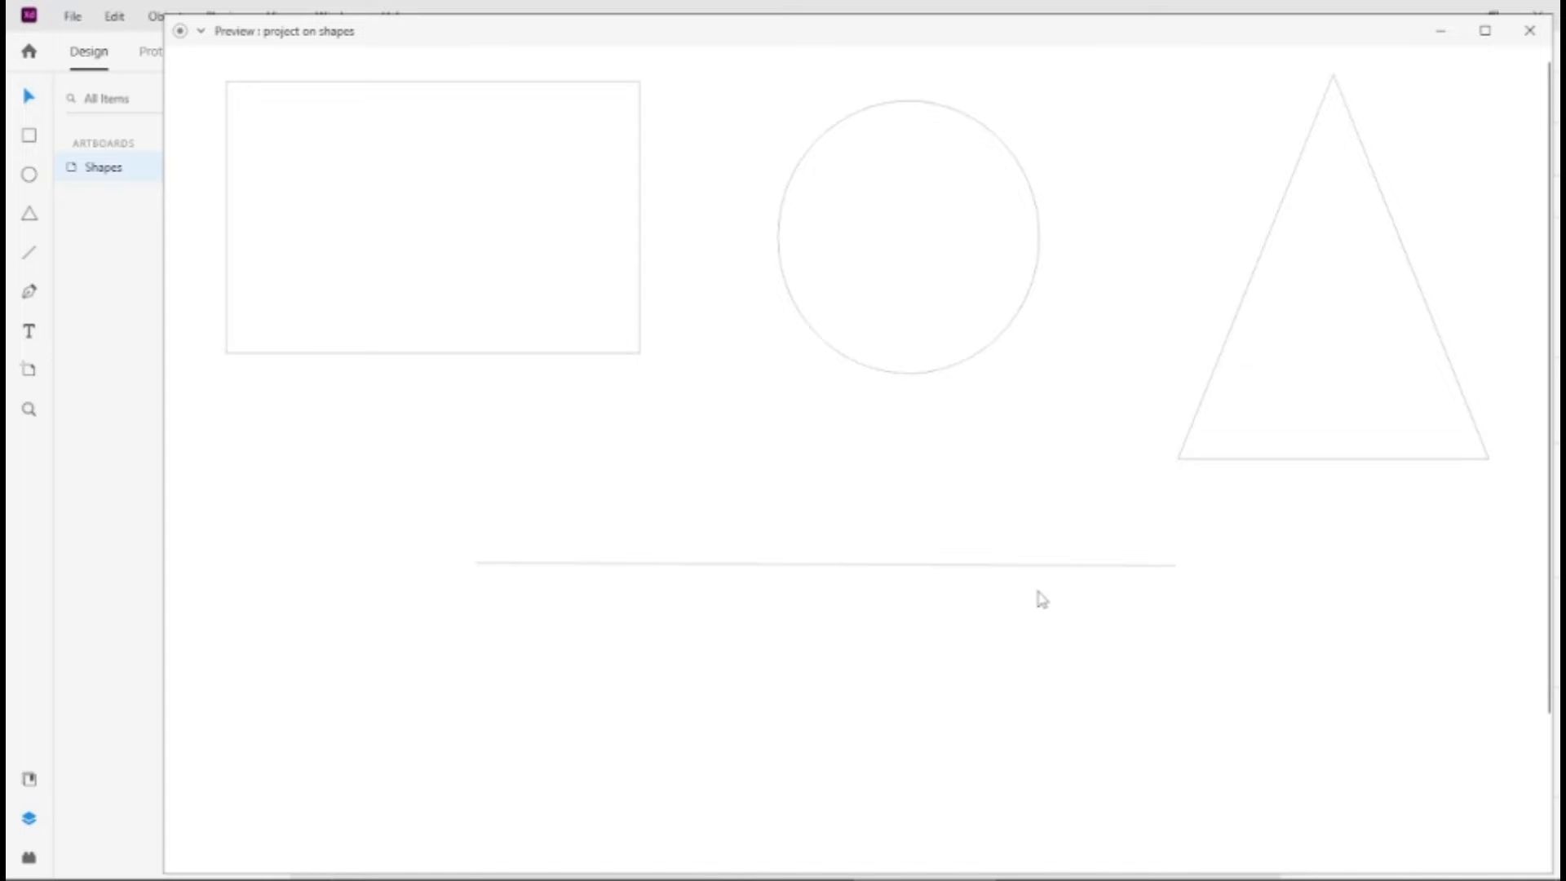
scroll(885, 265, "down", 3)
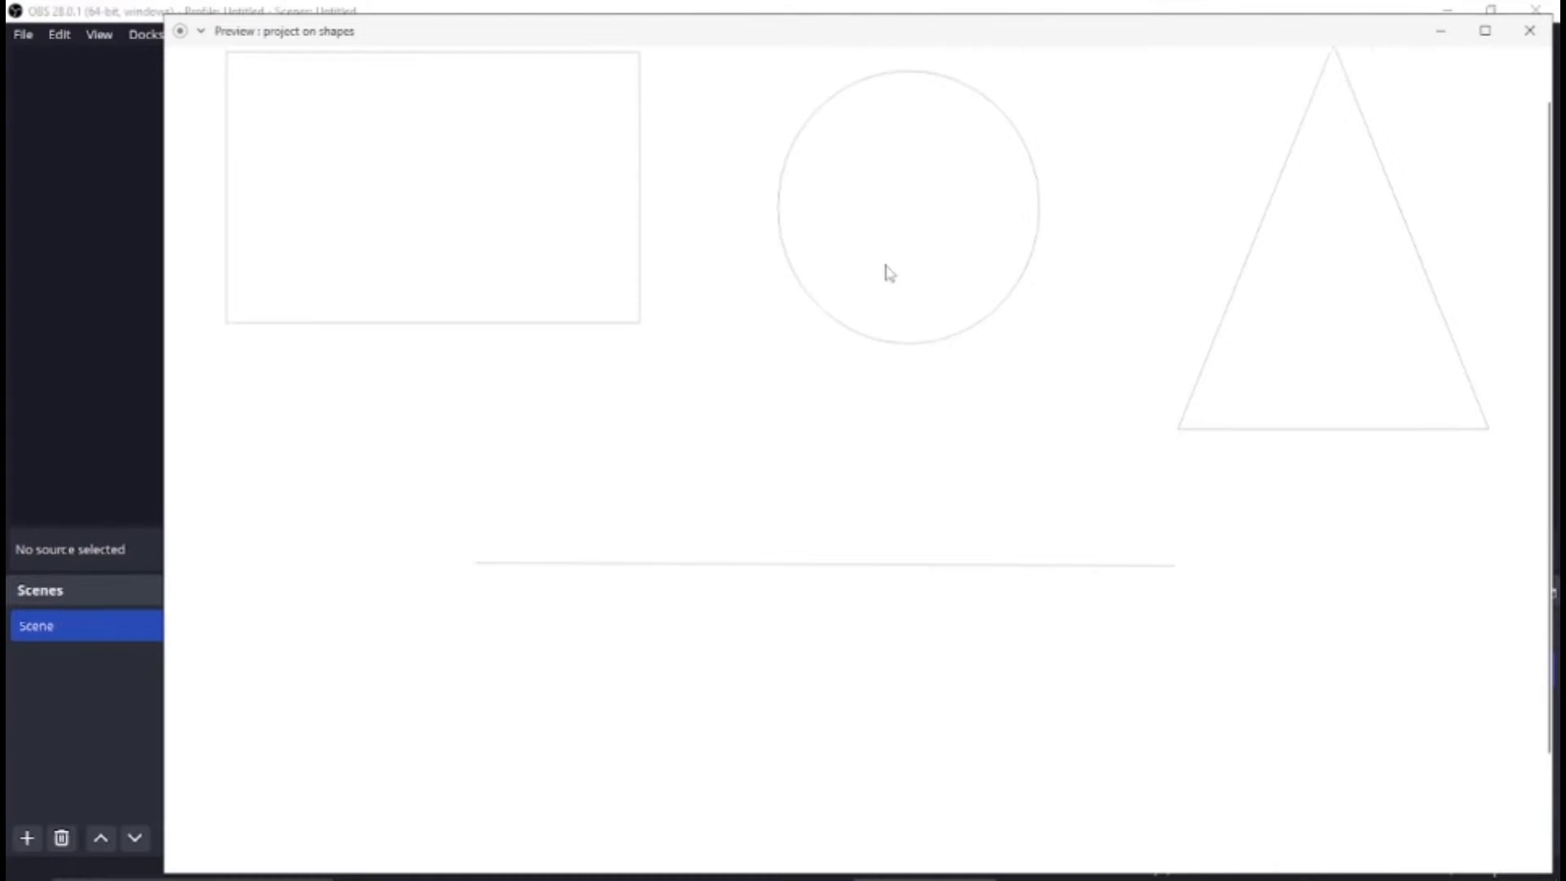
scroll(885, 265, "up", 2)
scroll(885, 265, "down", 2)
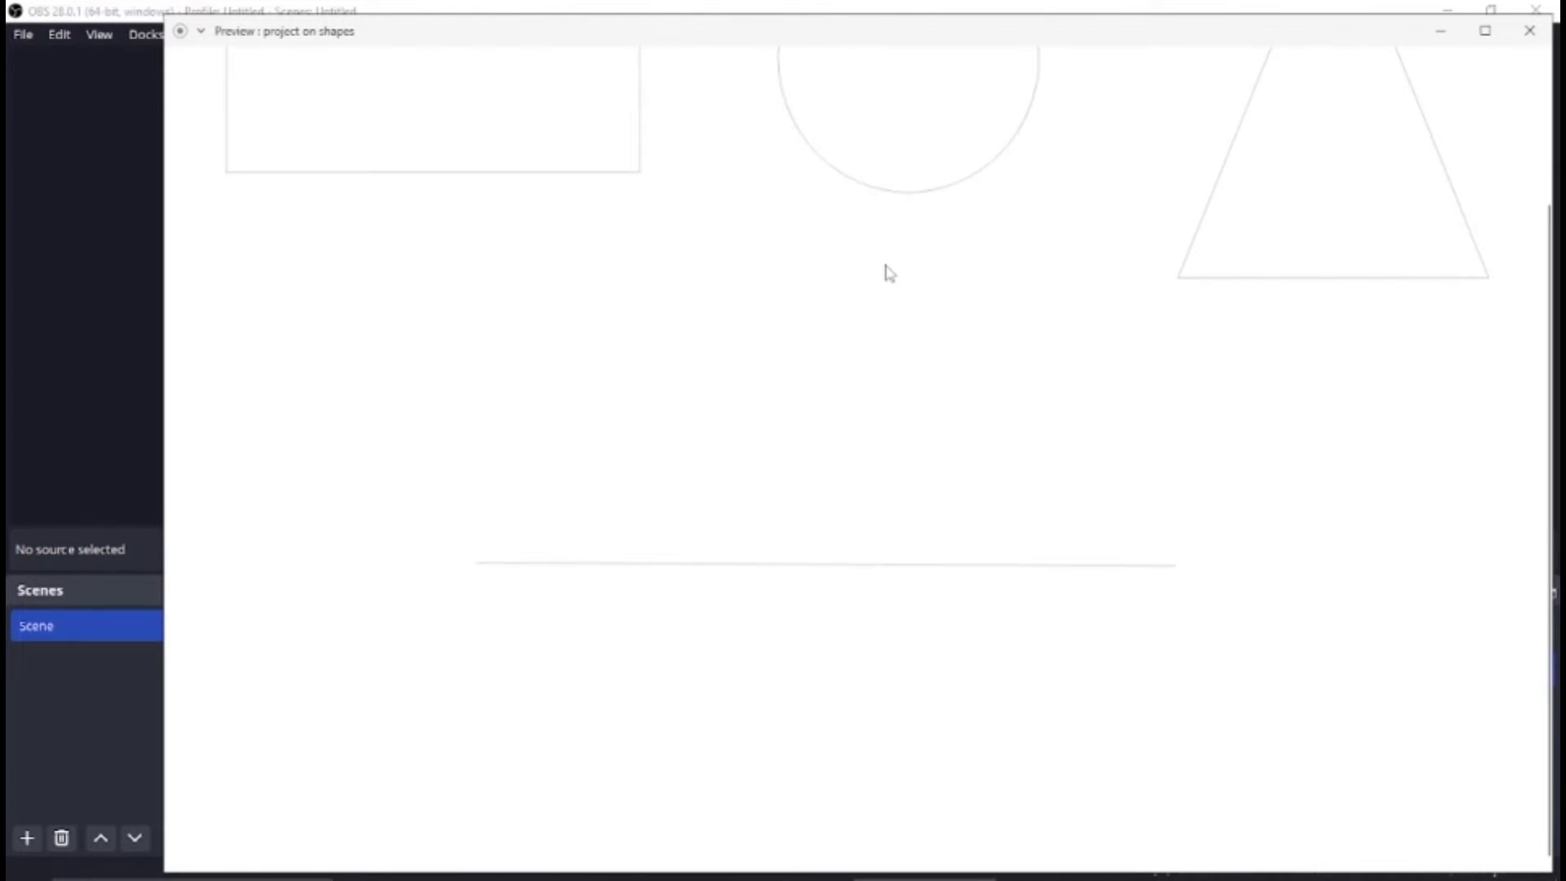
scroll(890, 273, "up", 3)
scroll(889, 274, "down", 2)
scroll(889, 274, "up", 2)
scroll(889, 273, "down", 3)
scroll(890, 273, "up", 3)
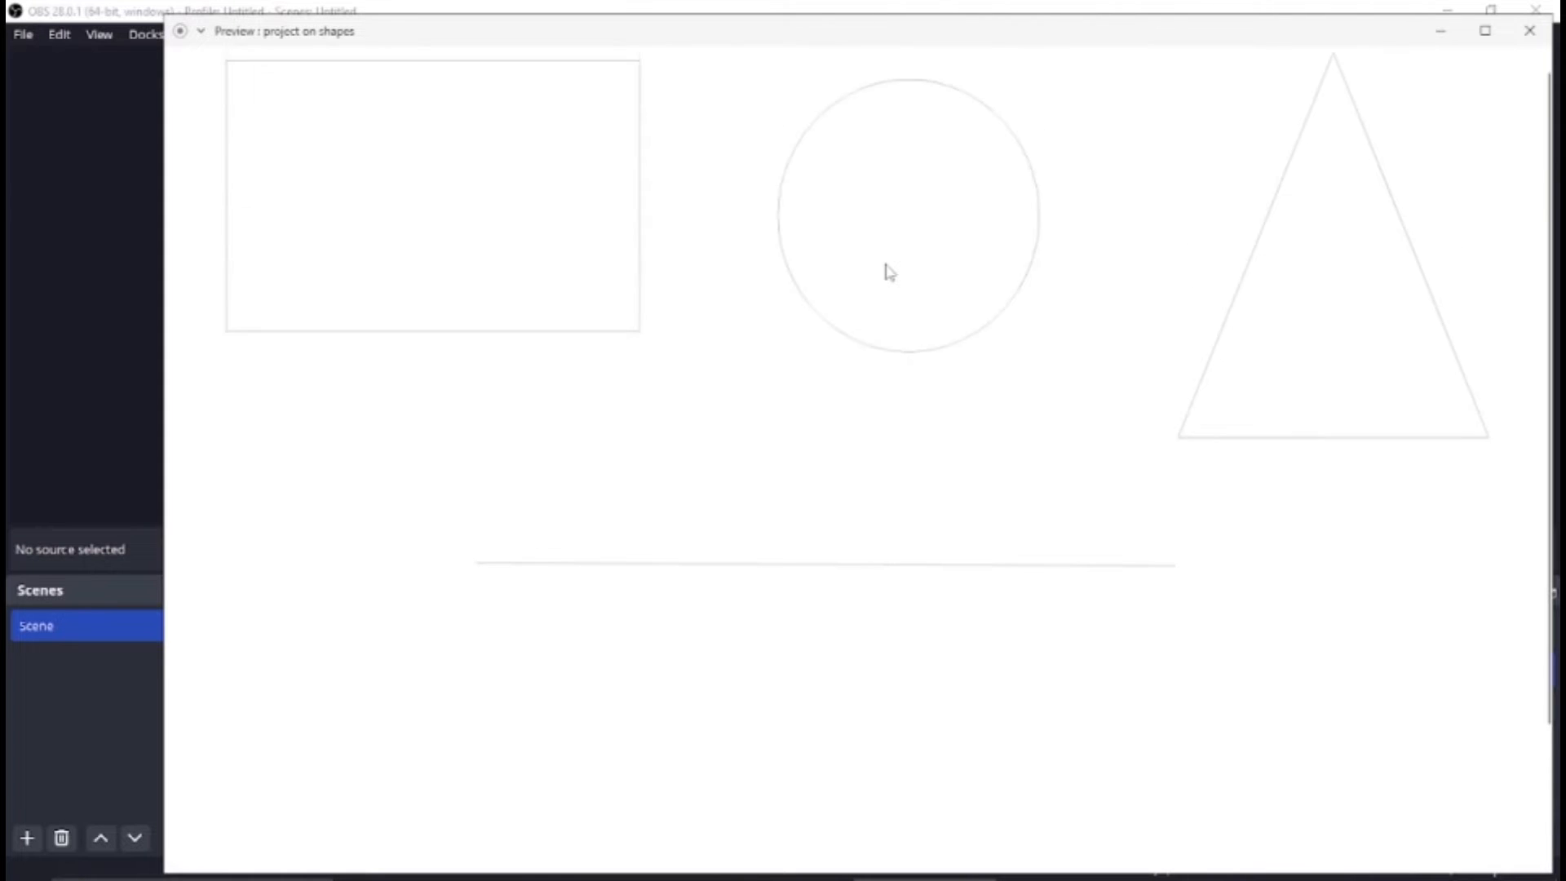
scroll(889, 274, "down", 3)
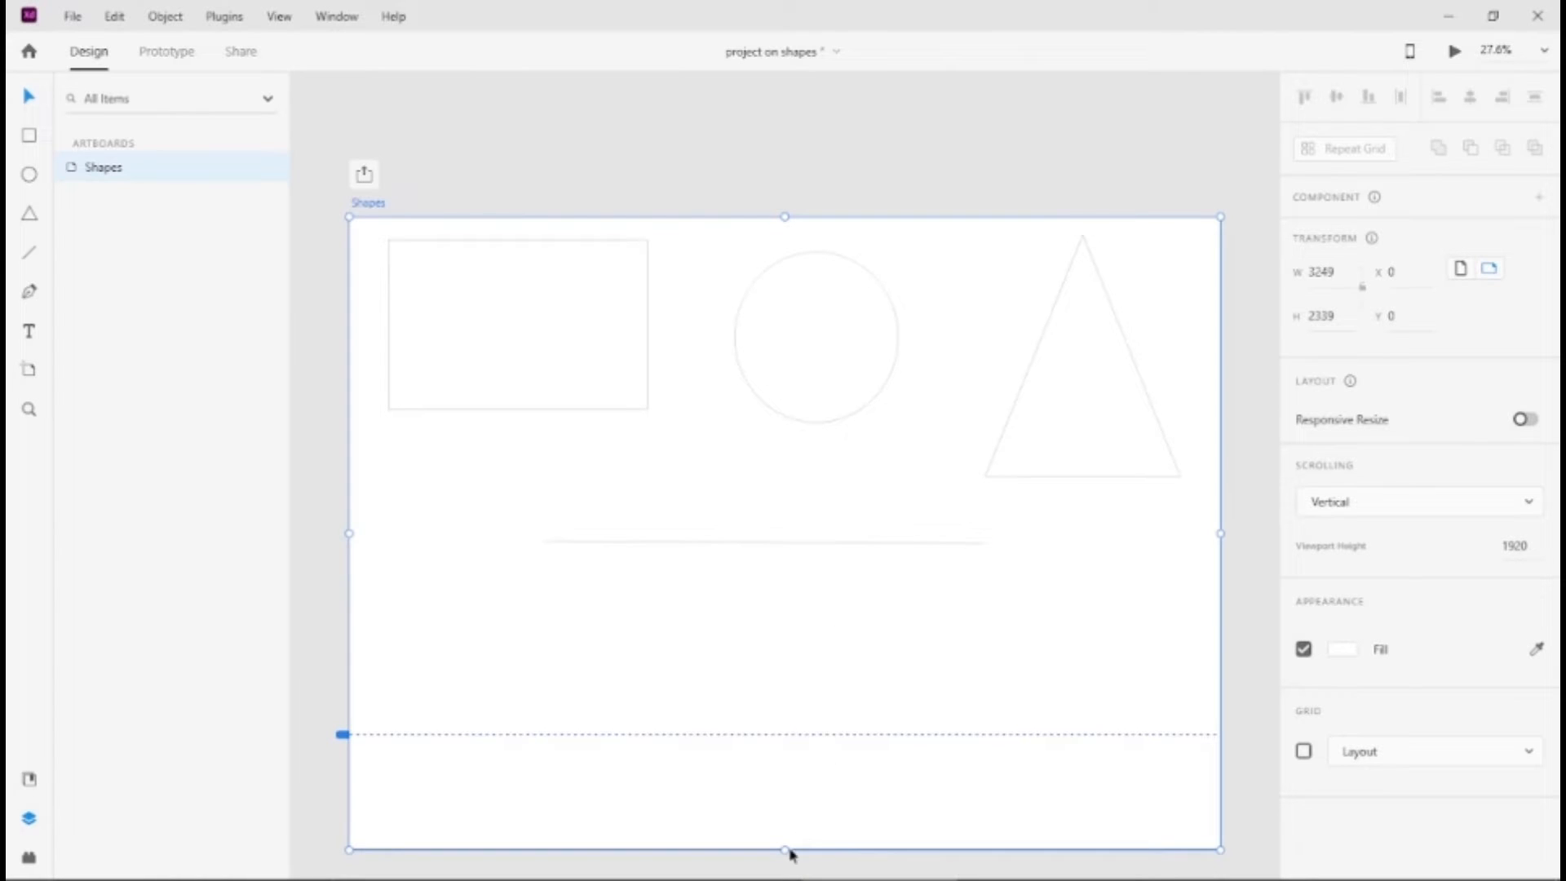
Shrink the Shapes artboard's height back to about 1918 and select the line.
left_click_drag(786, 845, 783, 734)
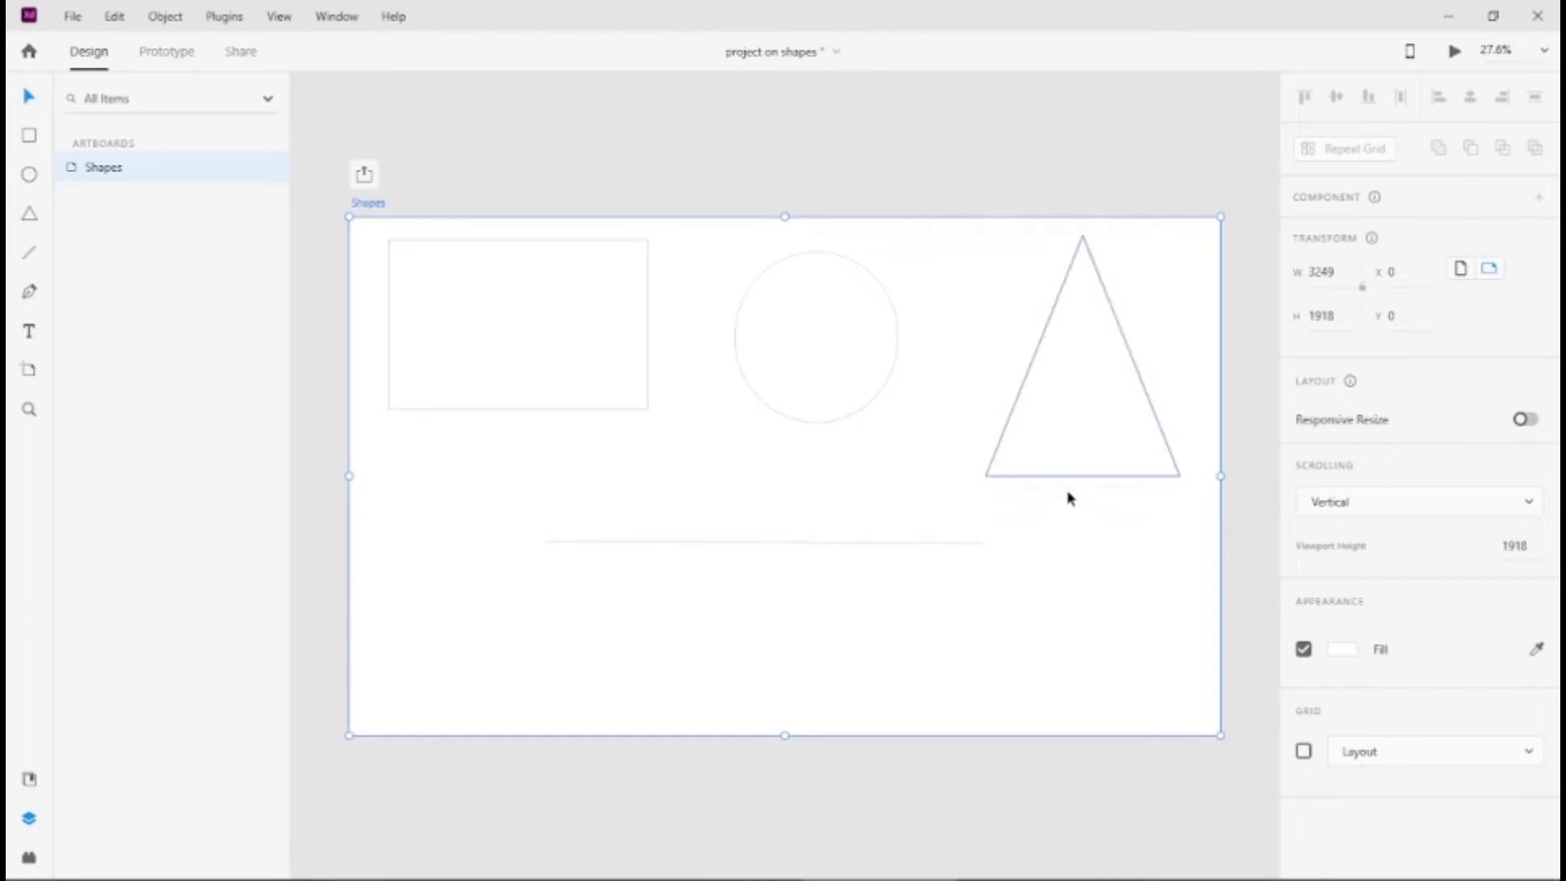
left_click(911, 547)
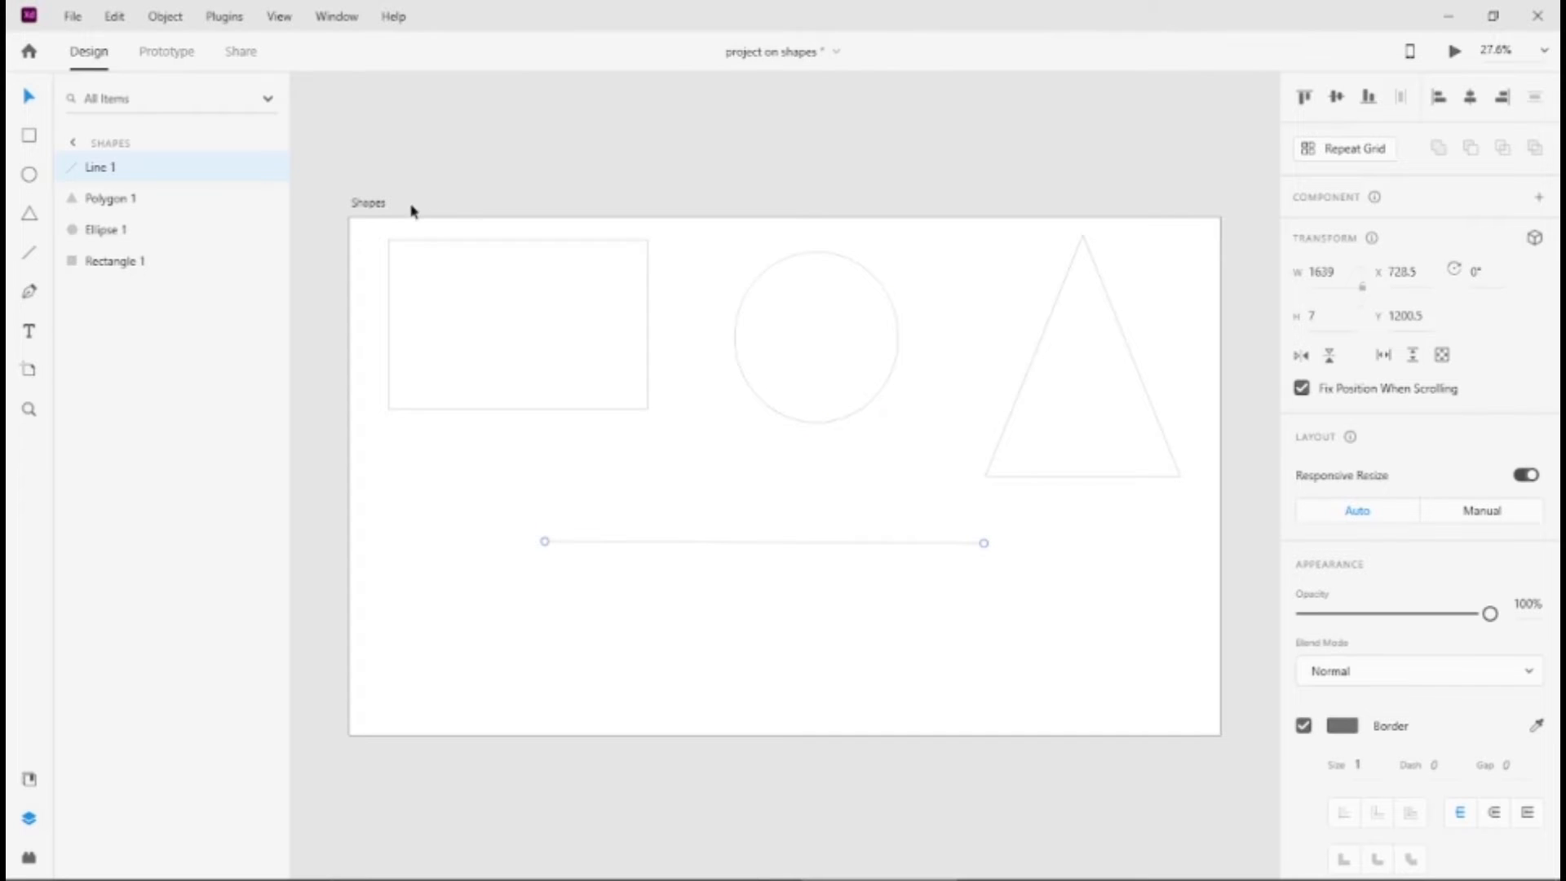
Try narrowing the Shapes artboard to a width of about 2640, and widen it back to its former right edge.
left_click(377, 232)
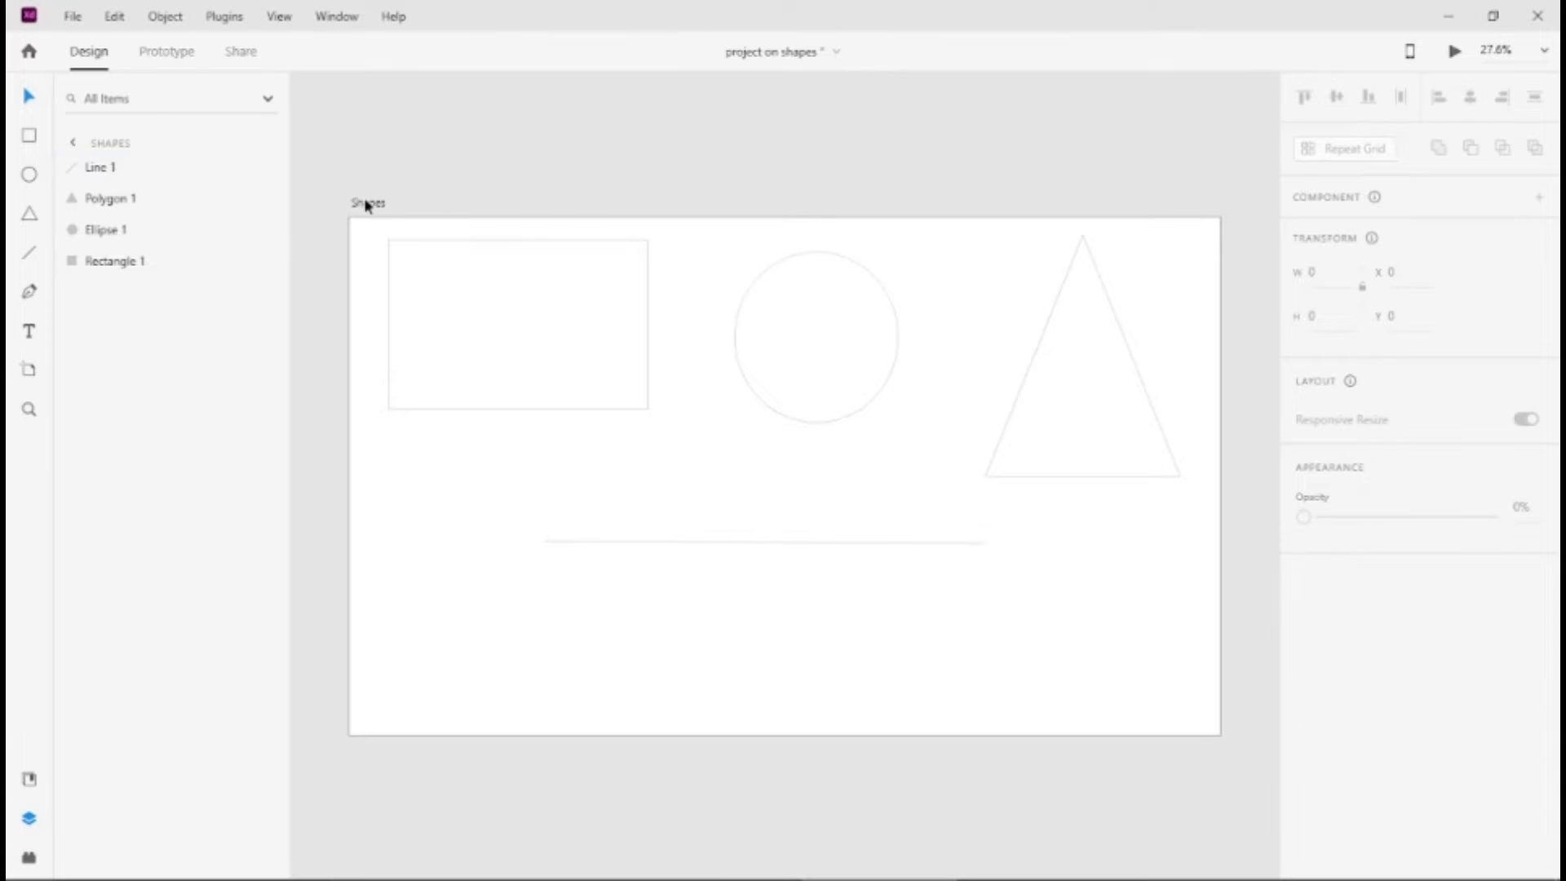
left_click(367, 205)
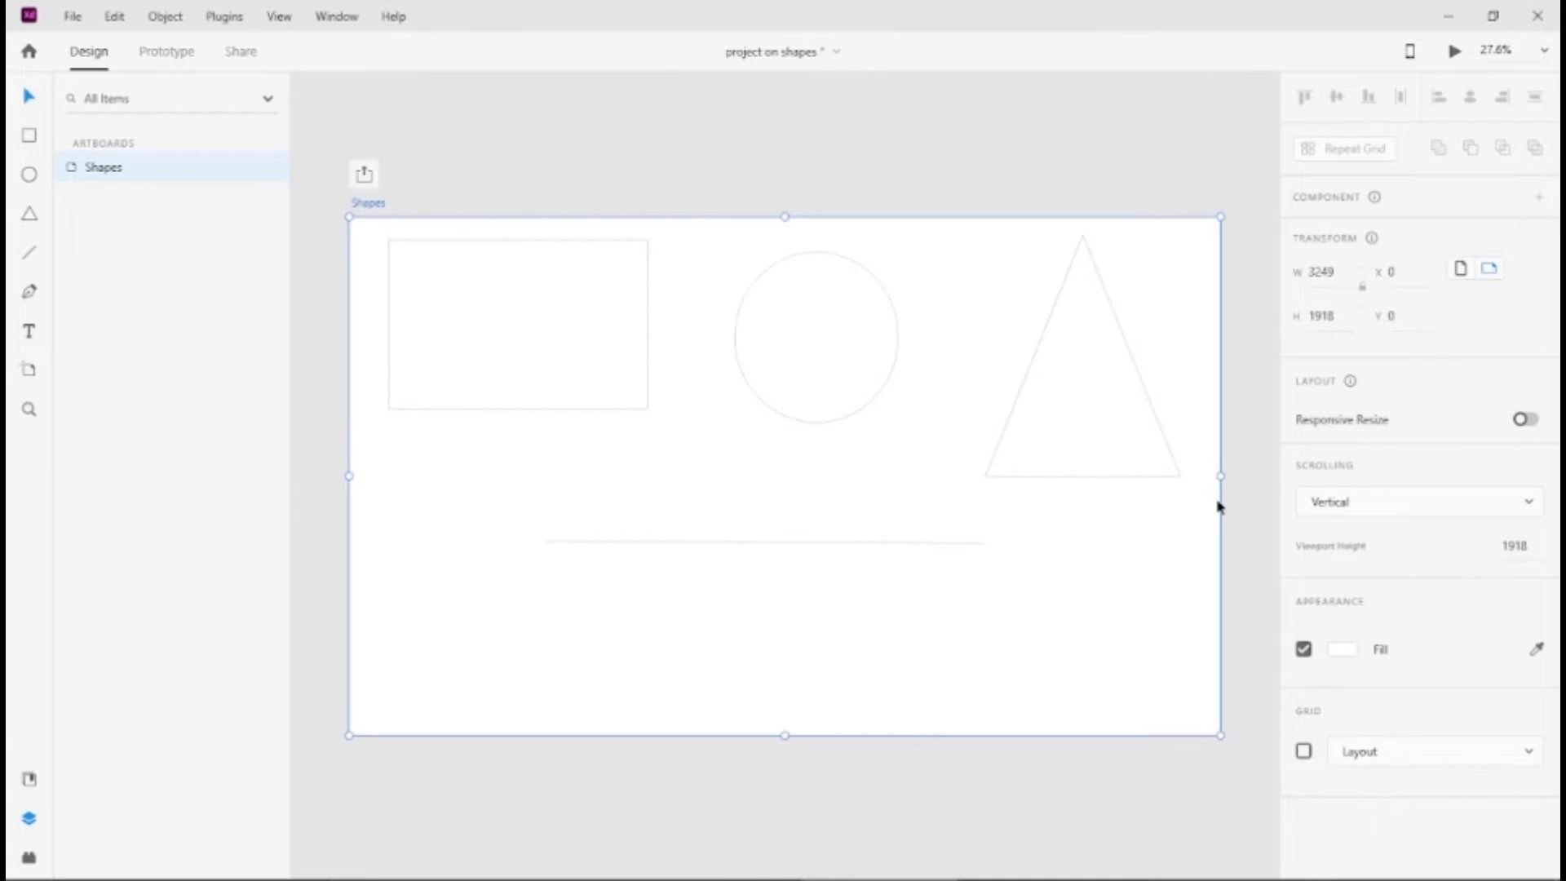
left_click_drag(1219, 475, 1058, 495)
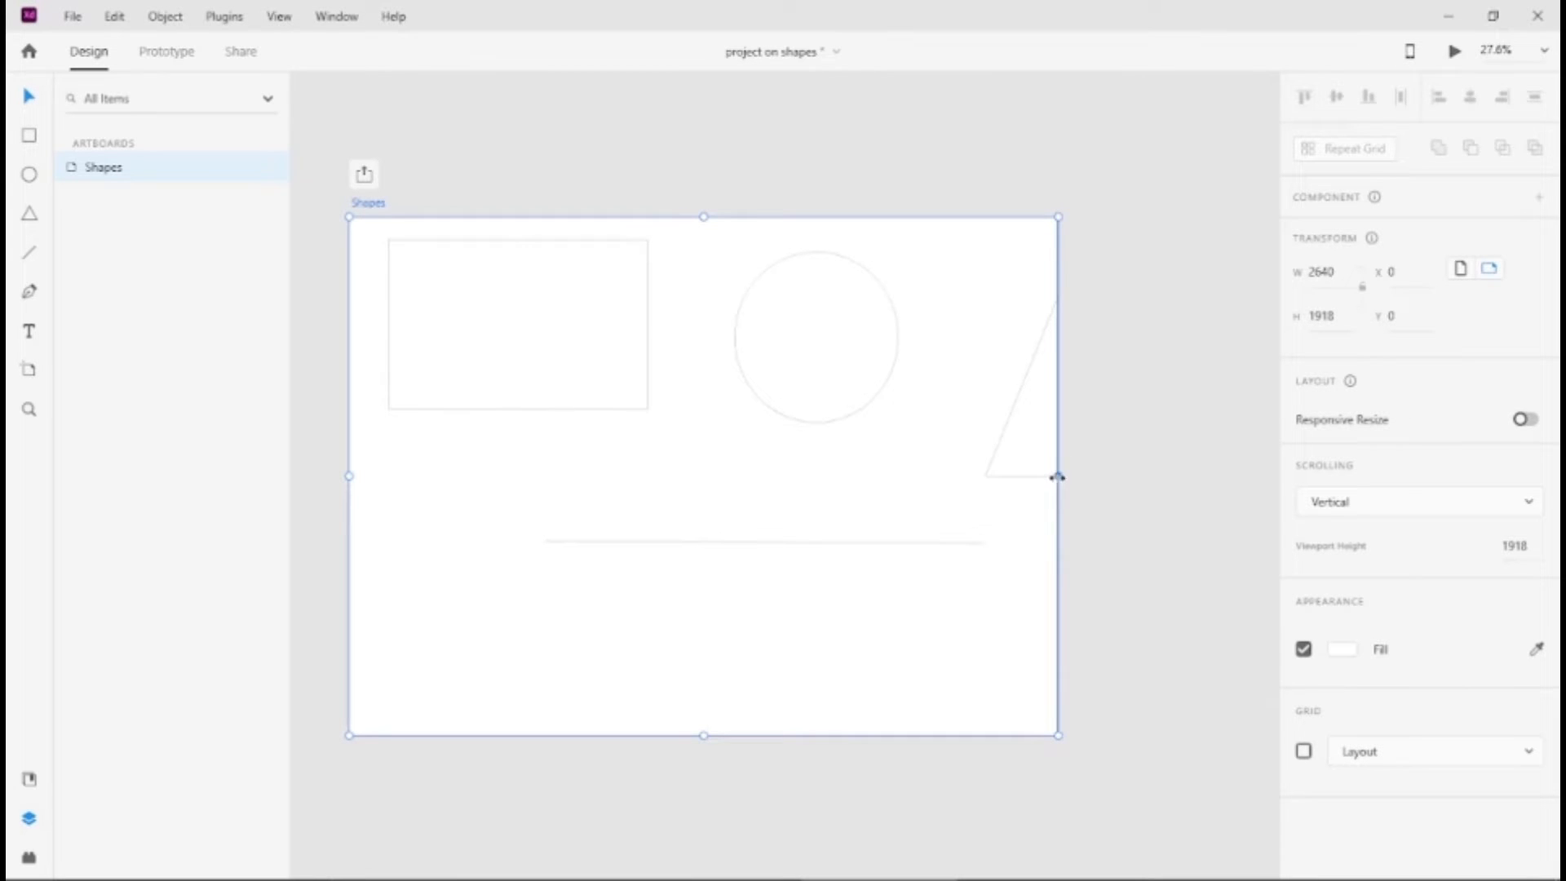
left_click_drag(1058, 475, 1220, 473)
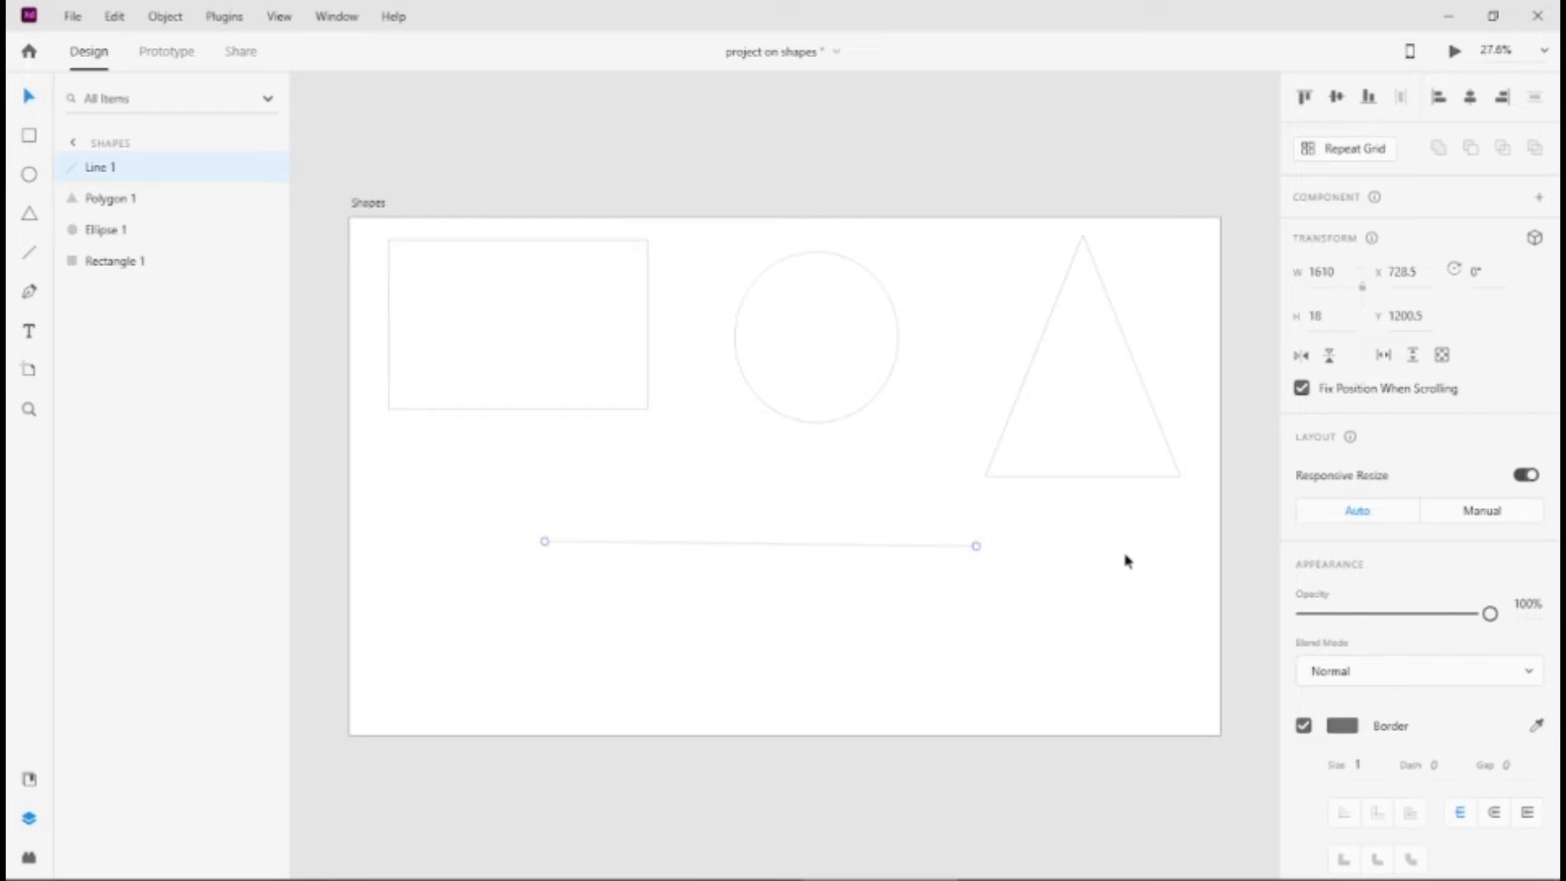
Lengthen the line to about 1737 wide, and switch its responsive resize to Manual and back to Auto.
left_click_drag(979, 547, 1012, 553)
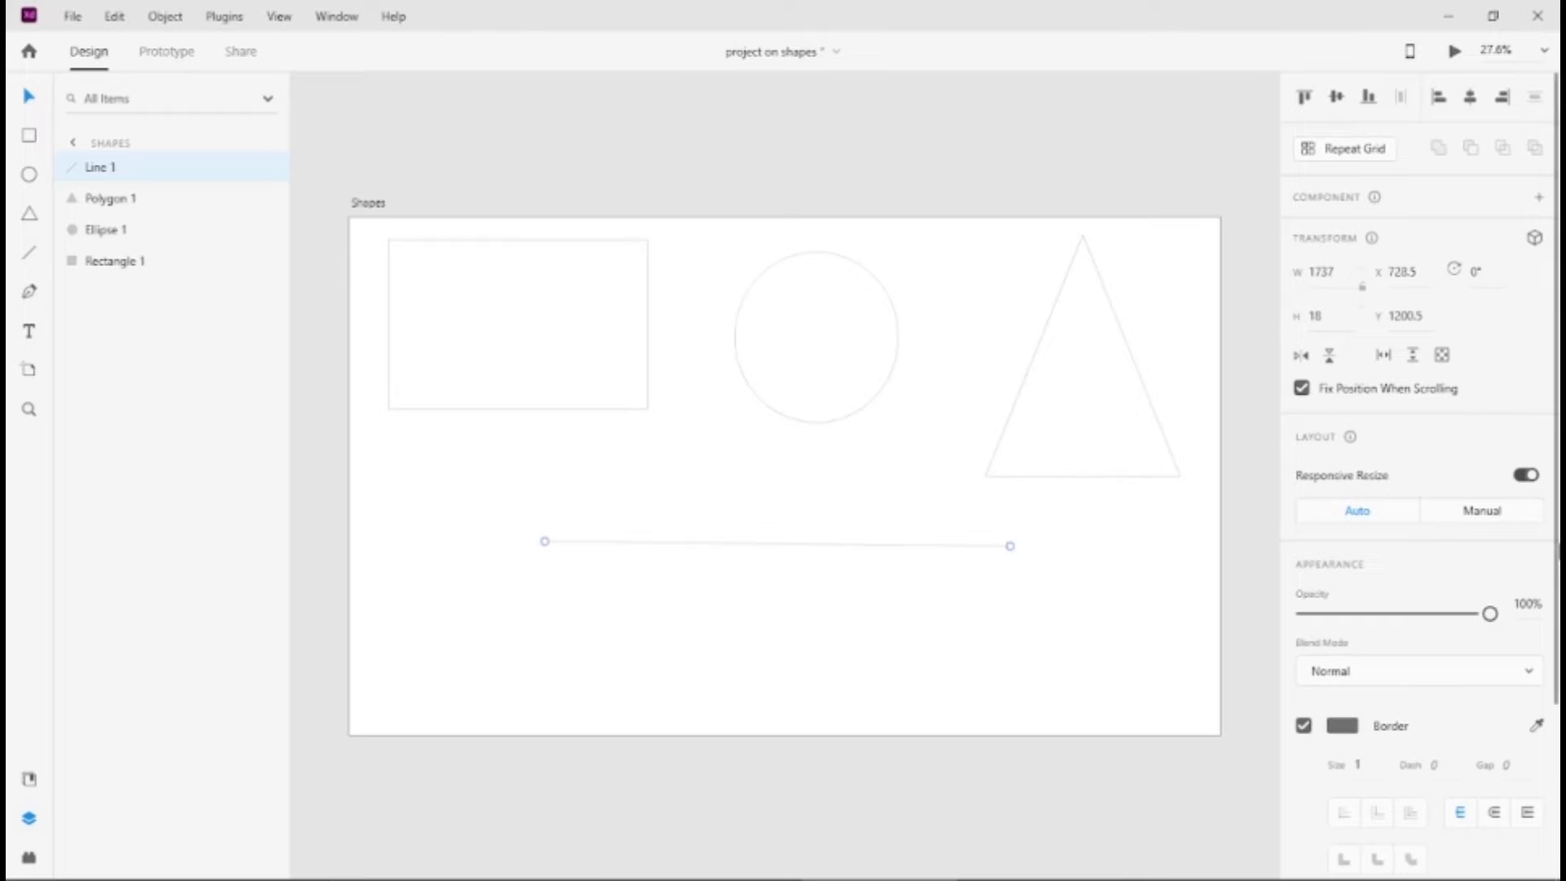
left_click(1483, 514)
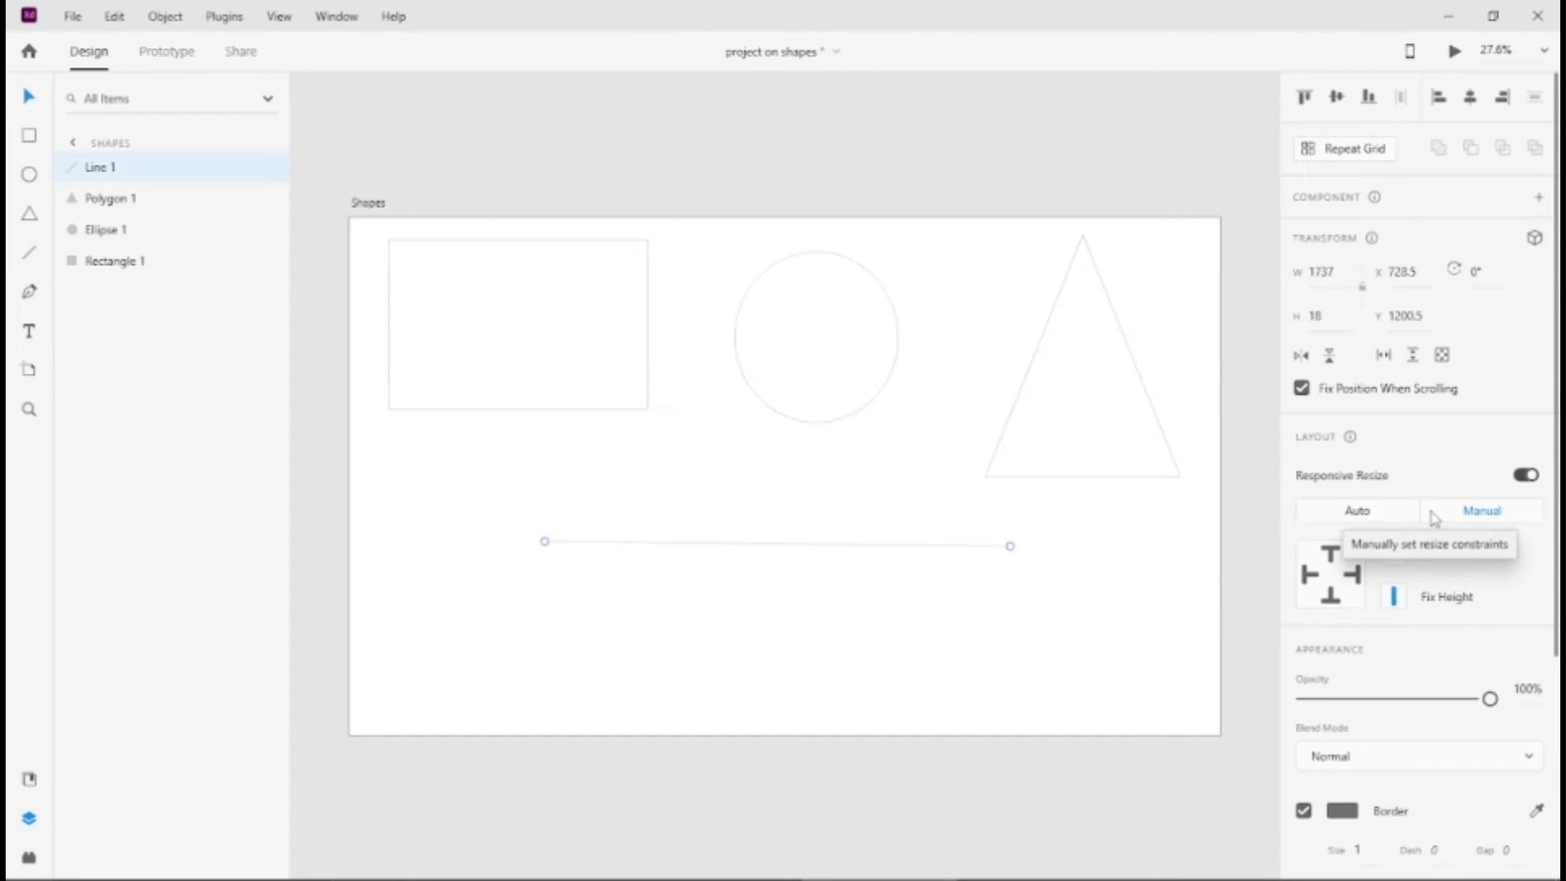
left_click(1391, 517)
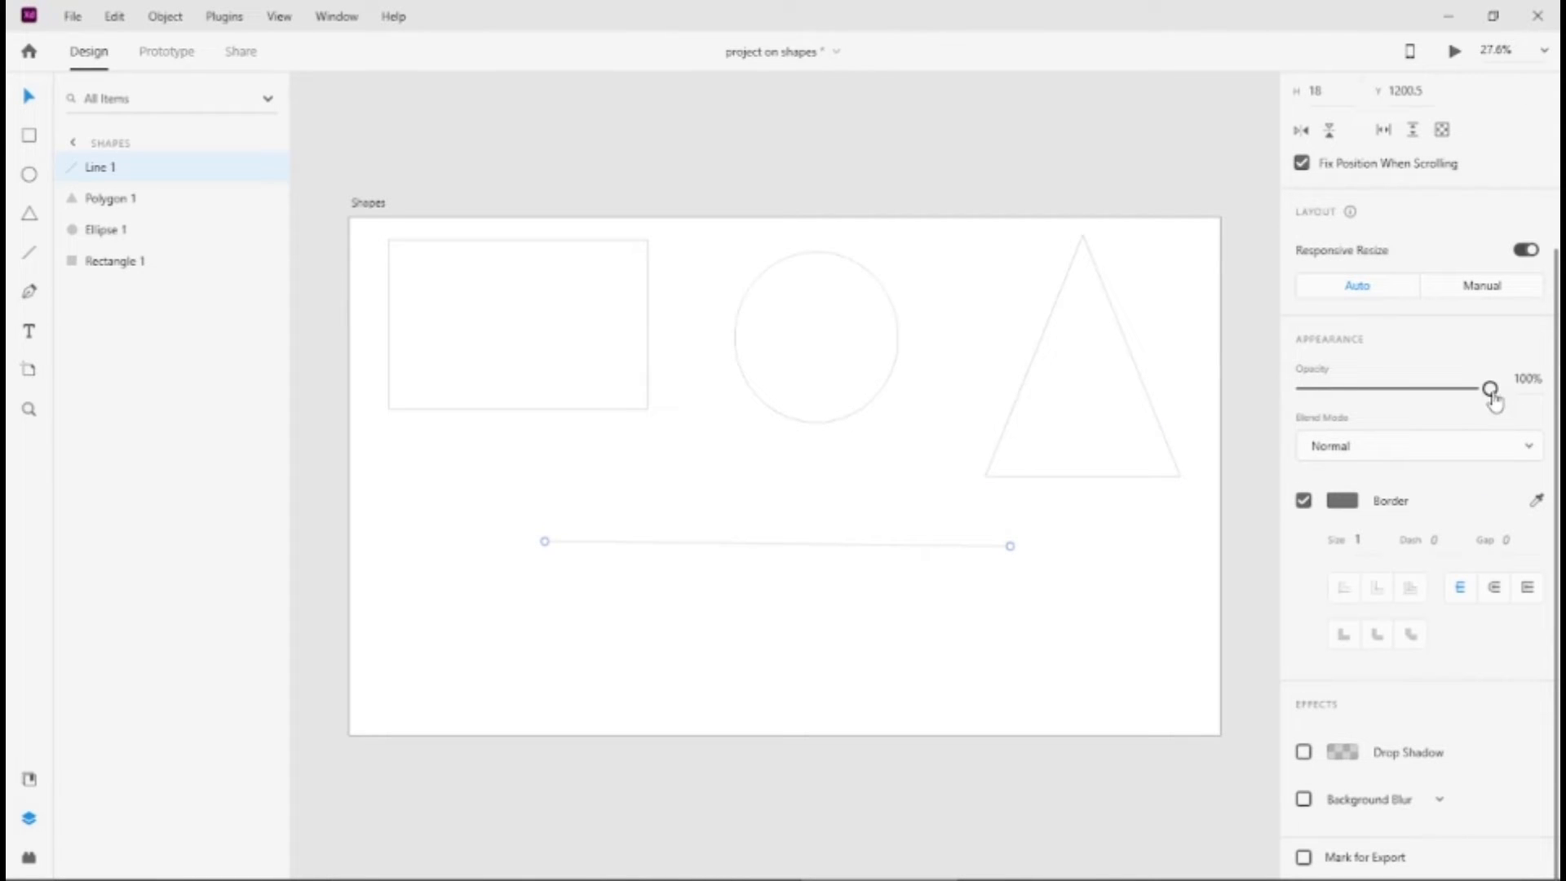
Try opacities of 20%, 50% and 90% on the line, and set it back to 100%.
left_click_drag(1493, 393, 1528, 375)
key("2")
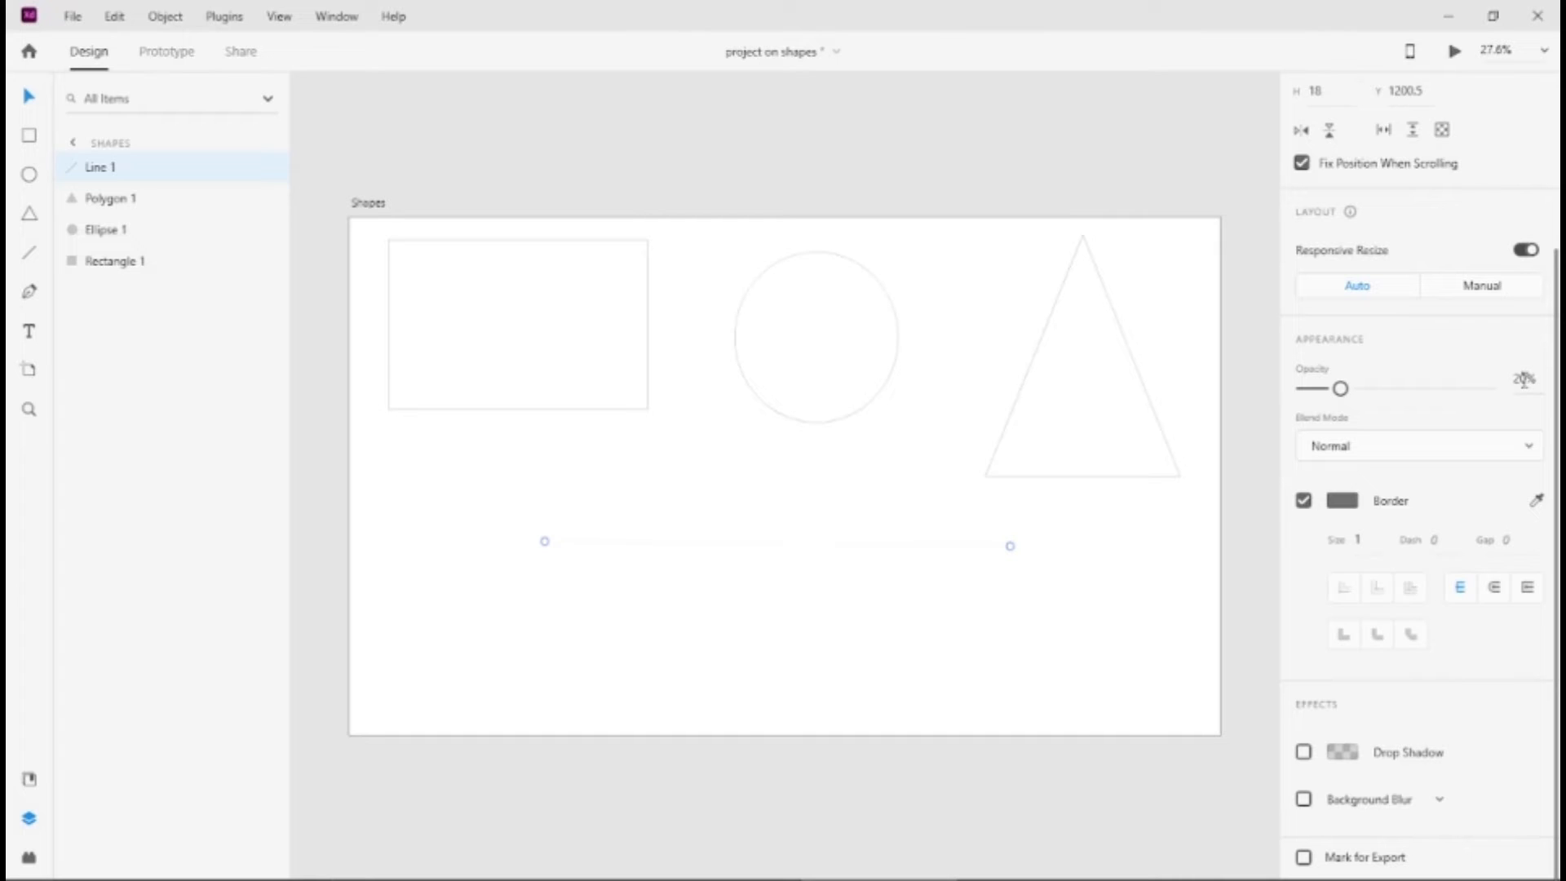
key("5")
key("9")
key("0")
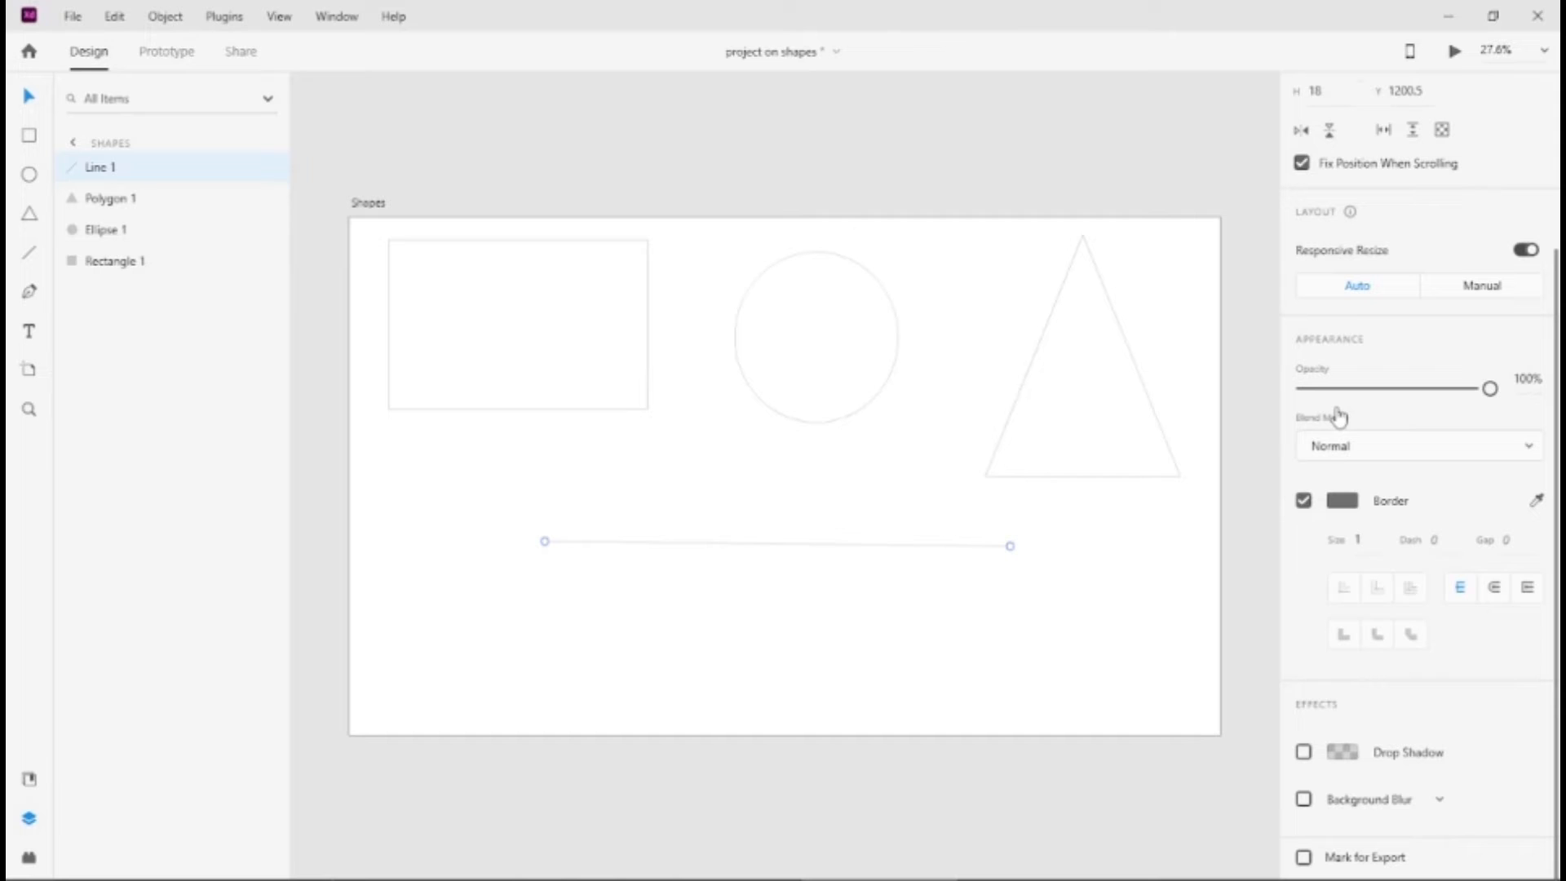
Examine the blend modes available for the line, keeping Normal.
left_click(1528, 449)
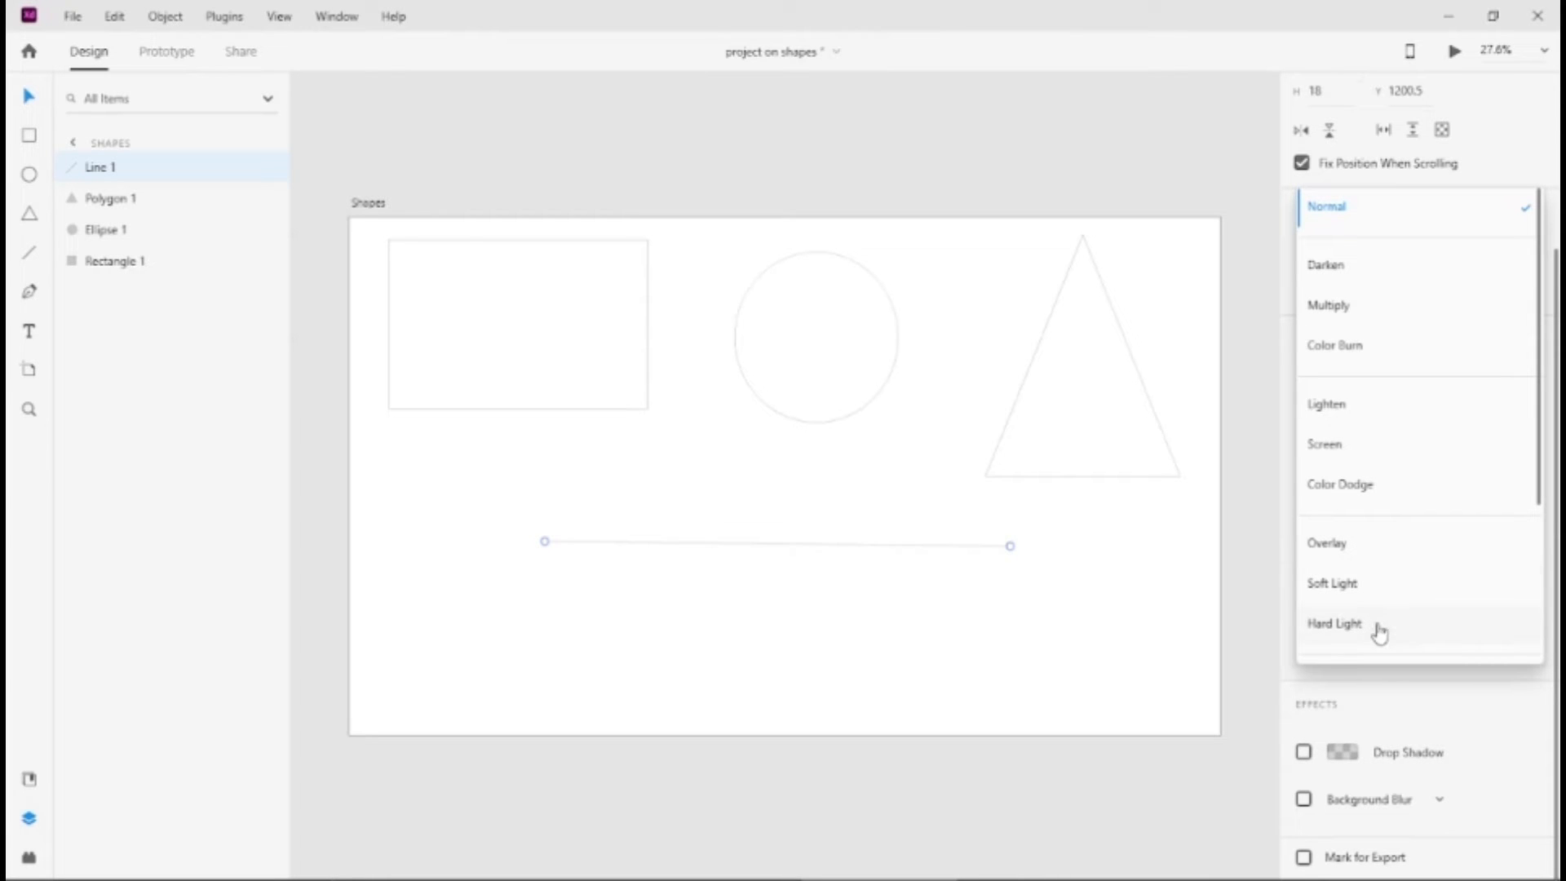
left_click(1283, 617)
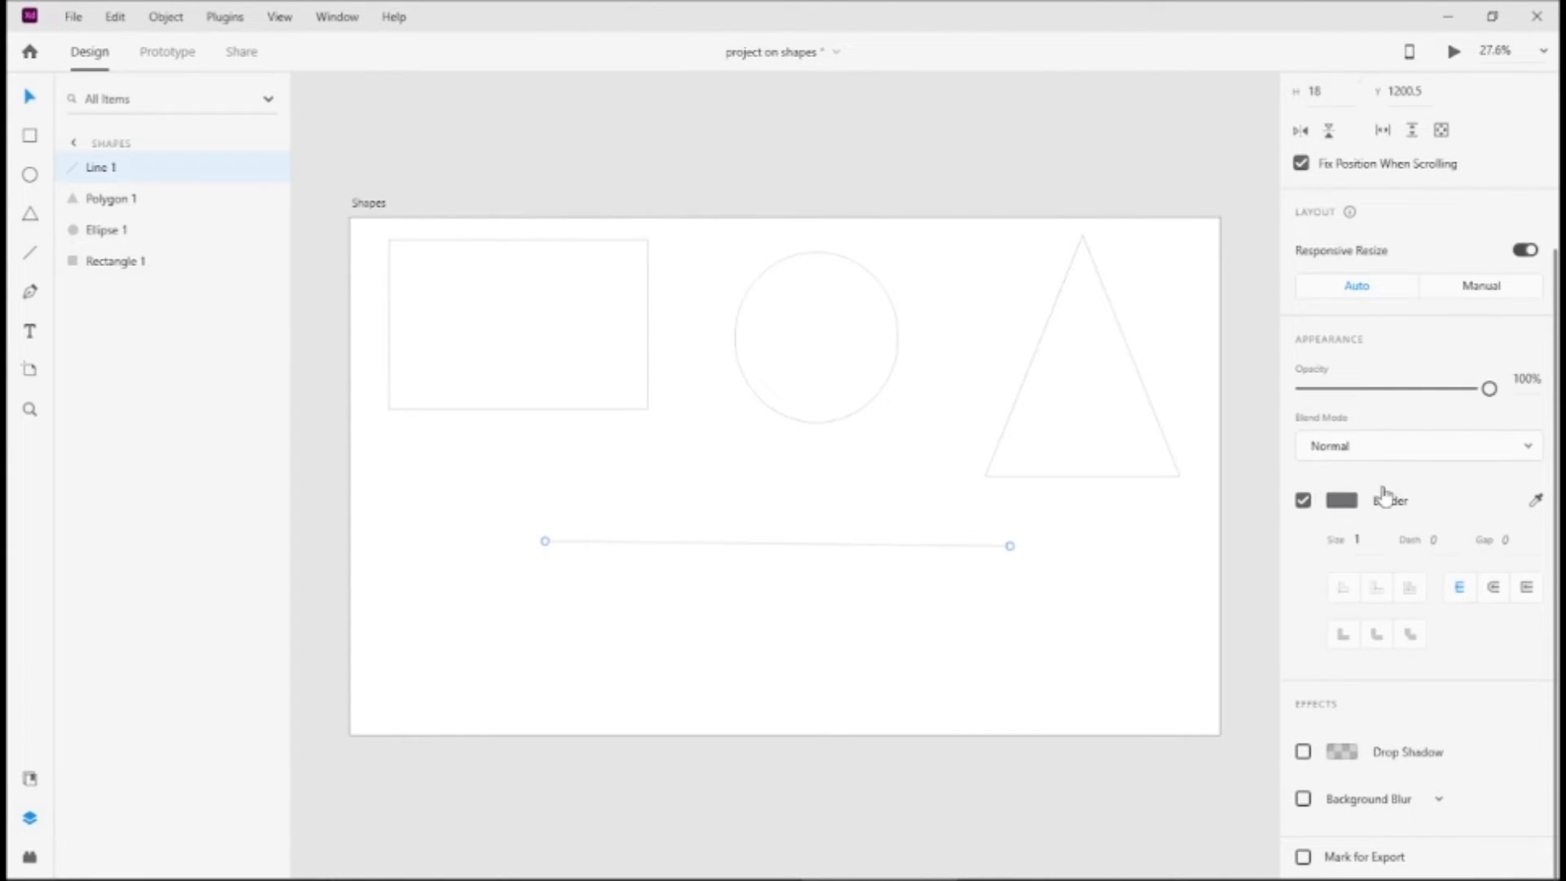
Switch the line's border off and back on, and set the border colour to red #FF0000.
left_click(1304, 501)
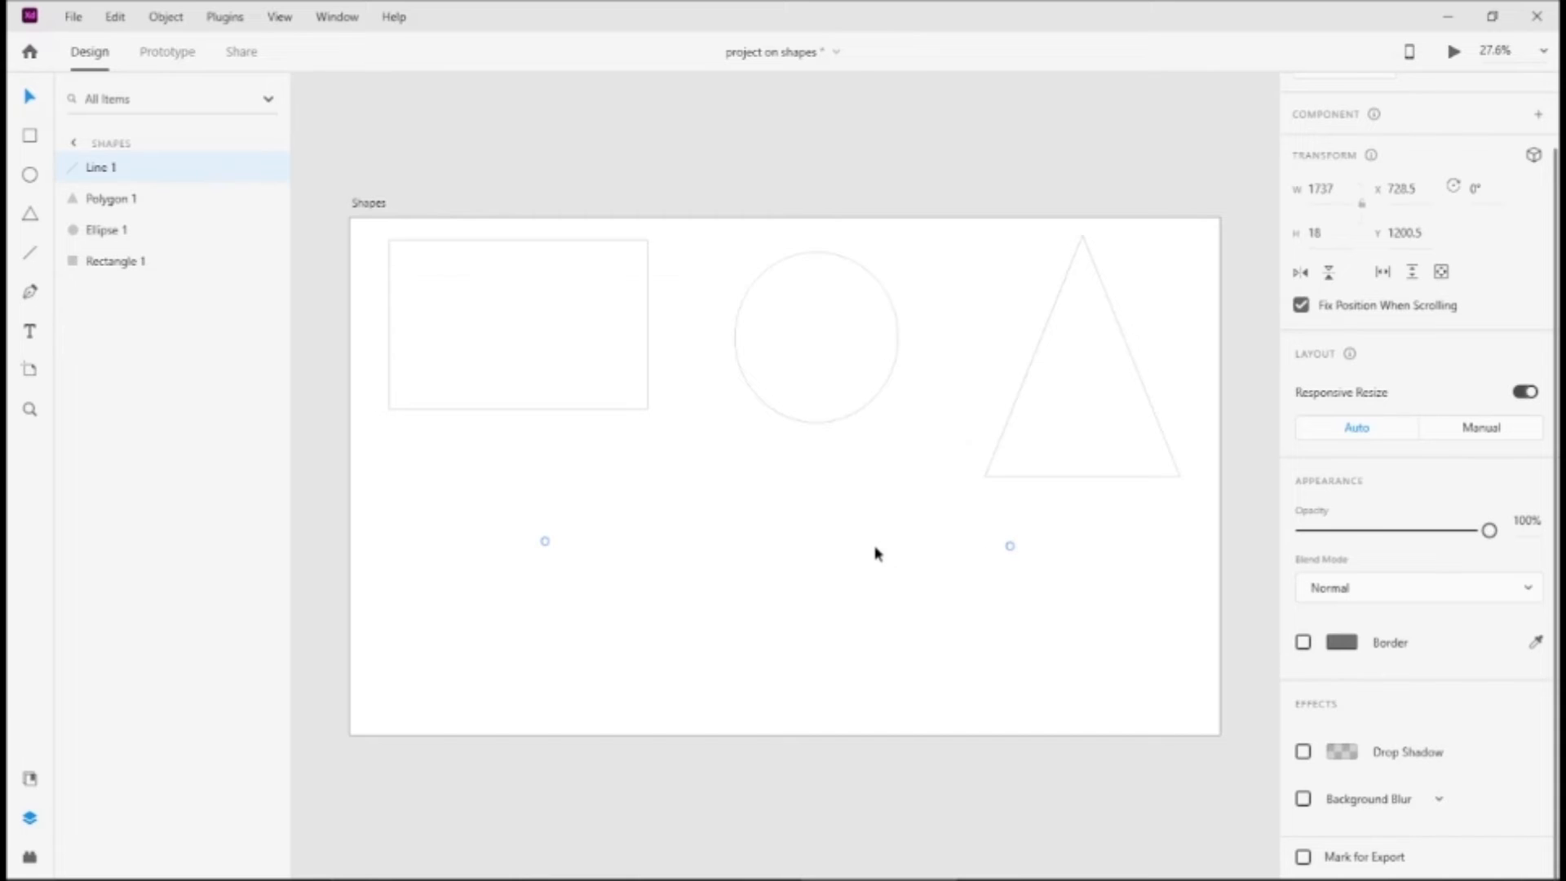
left_click(1303, 642)
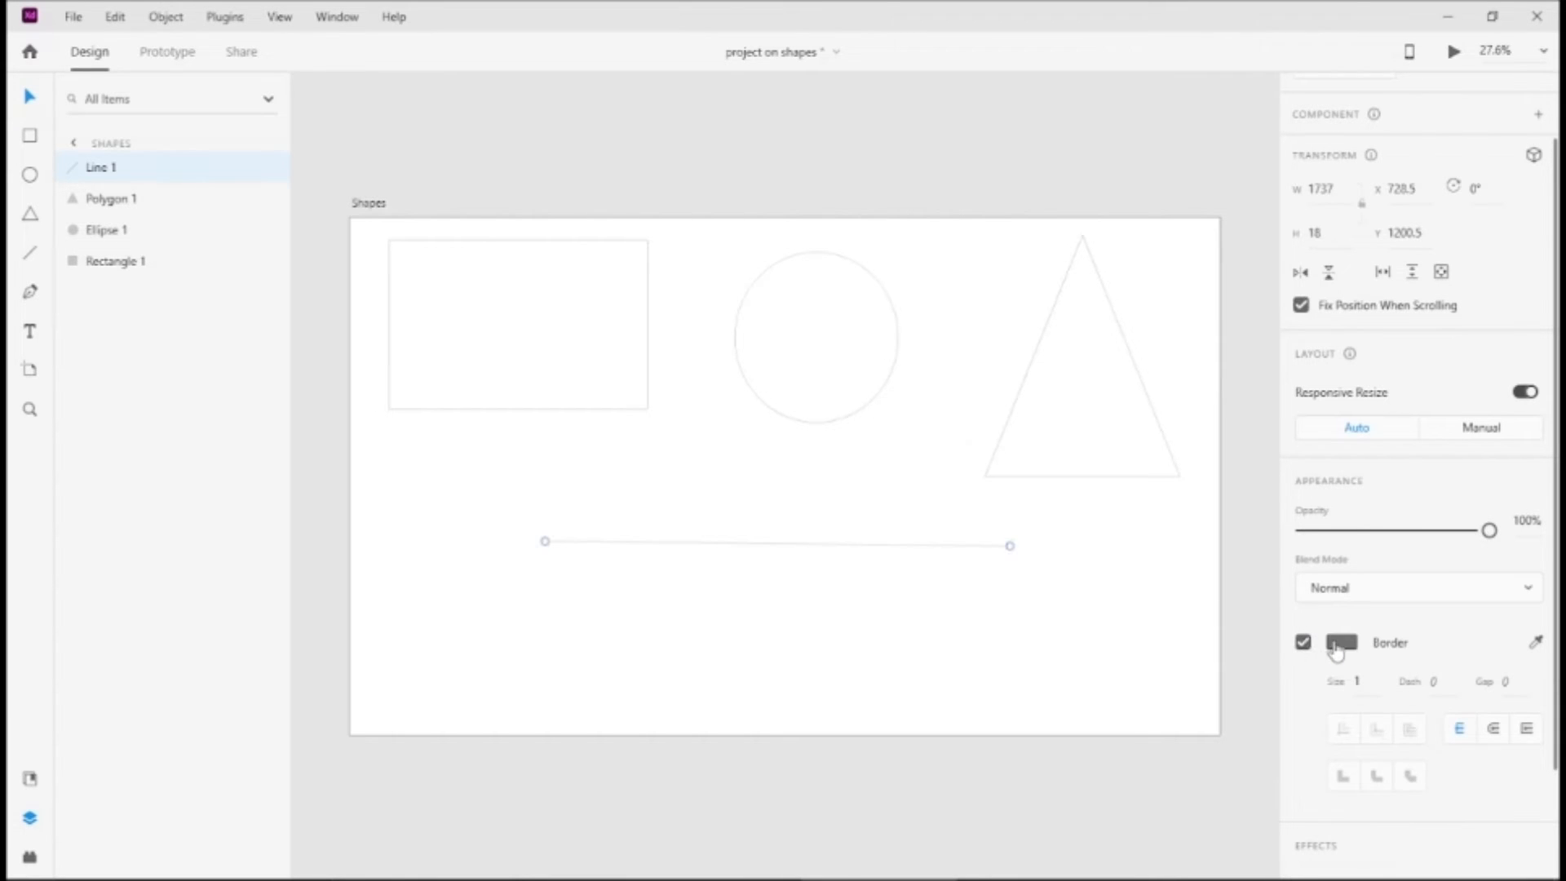
left_click(1336, 645)
left_click_drag(1172, 549, 1287, 465)
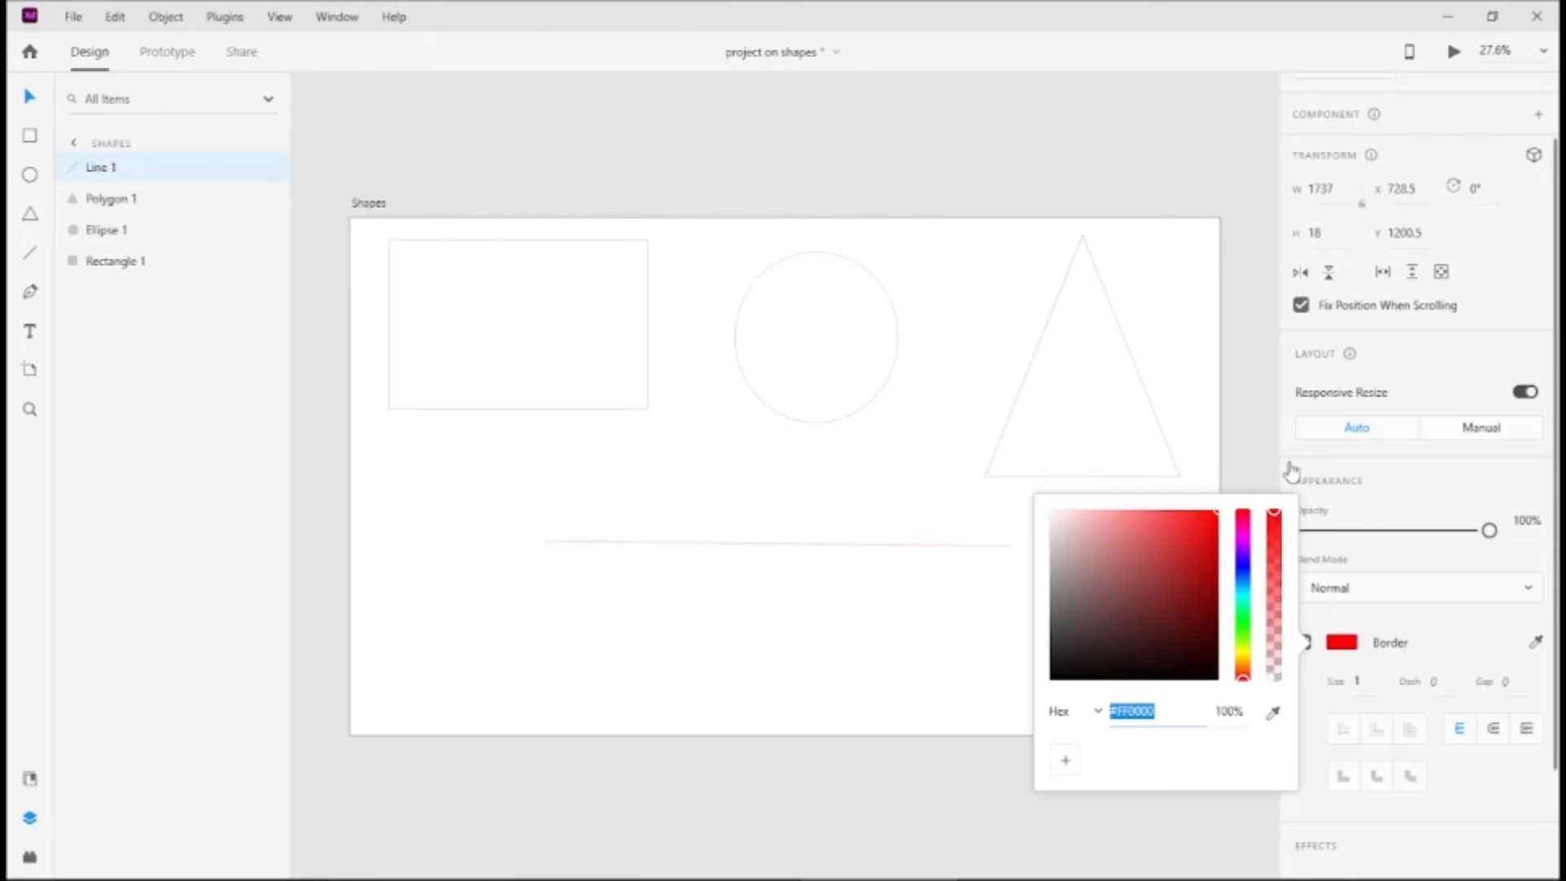
left_click(1243, 455)
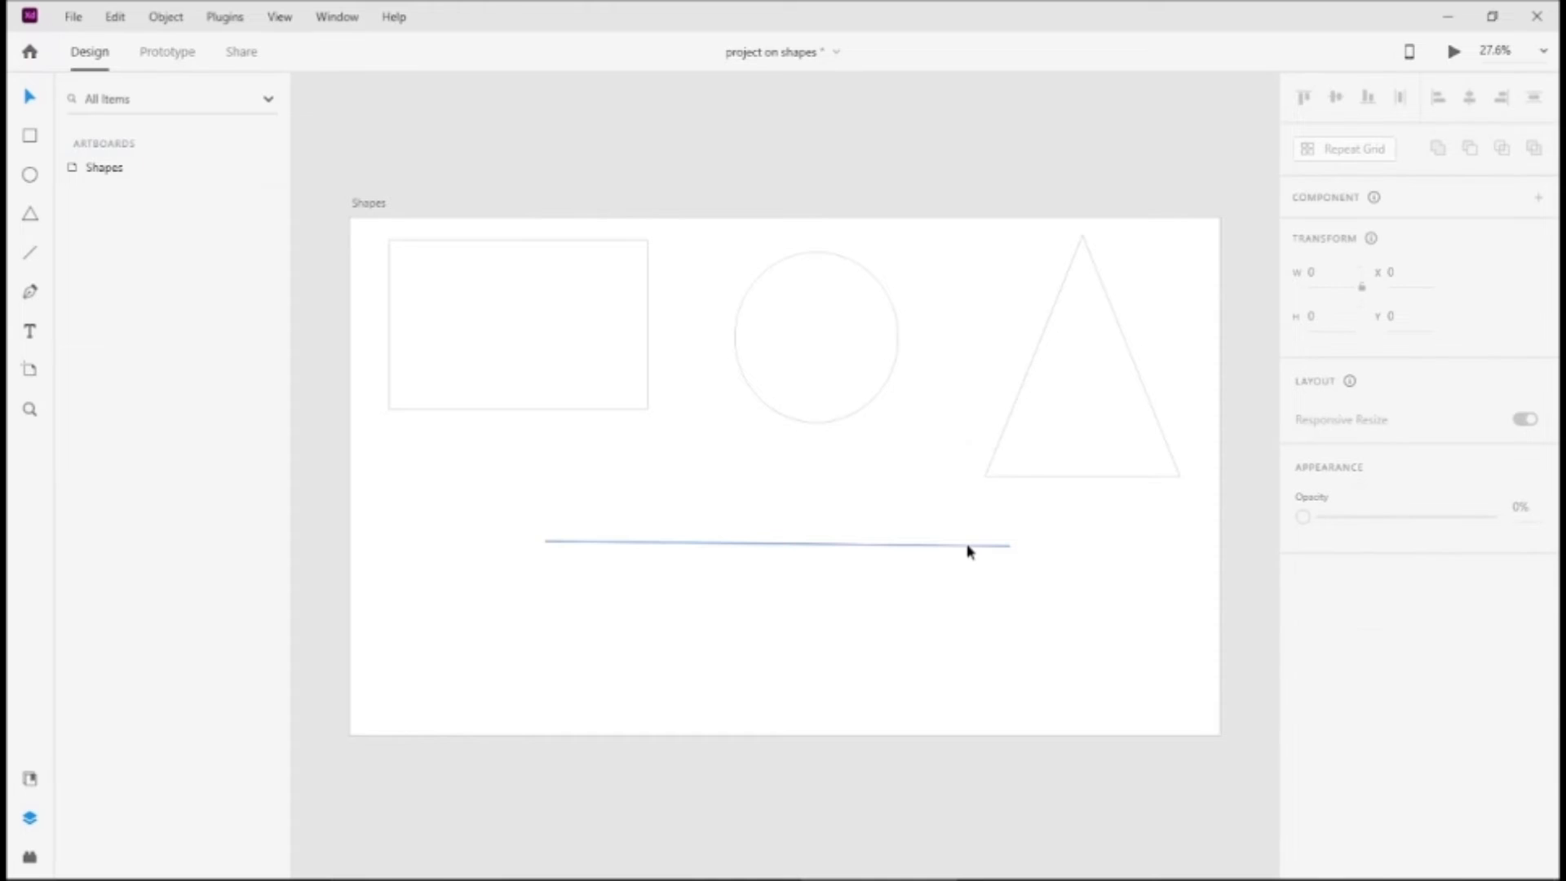
left_click_drag(967, 551, 967, 552)
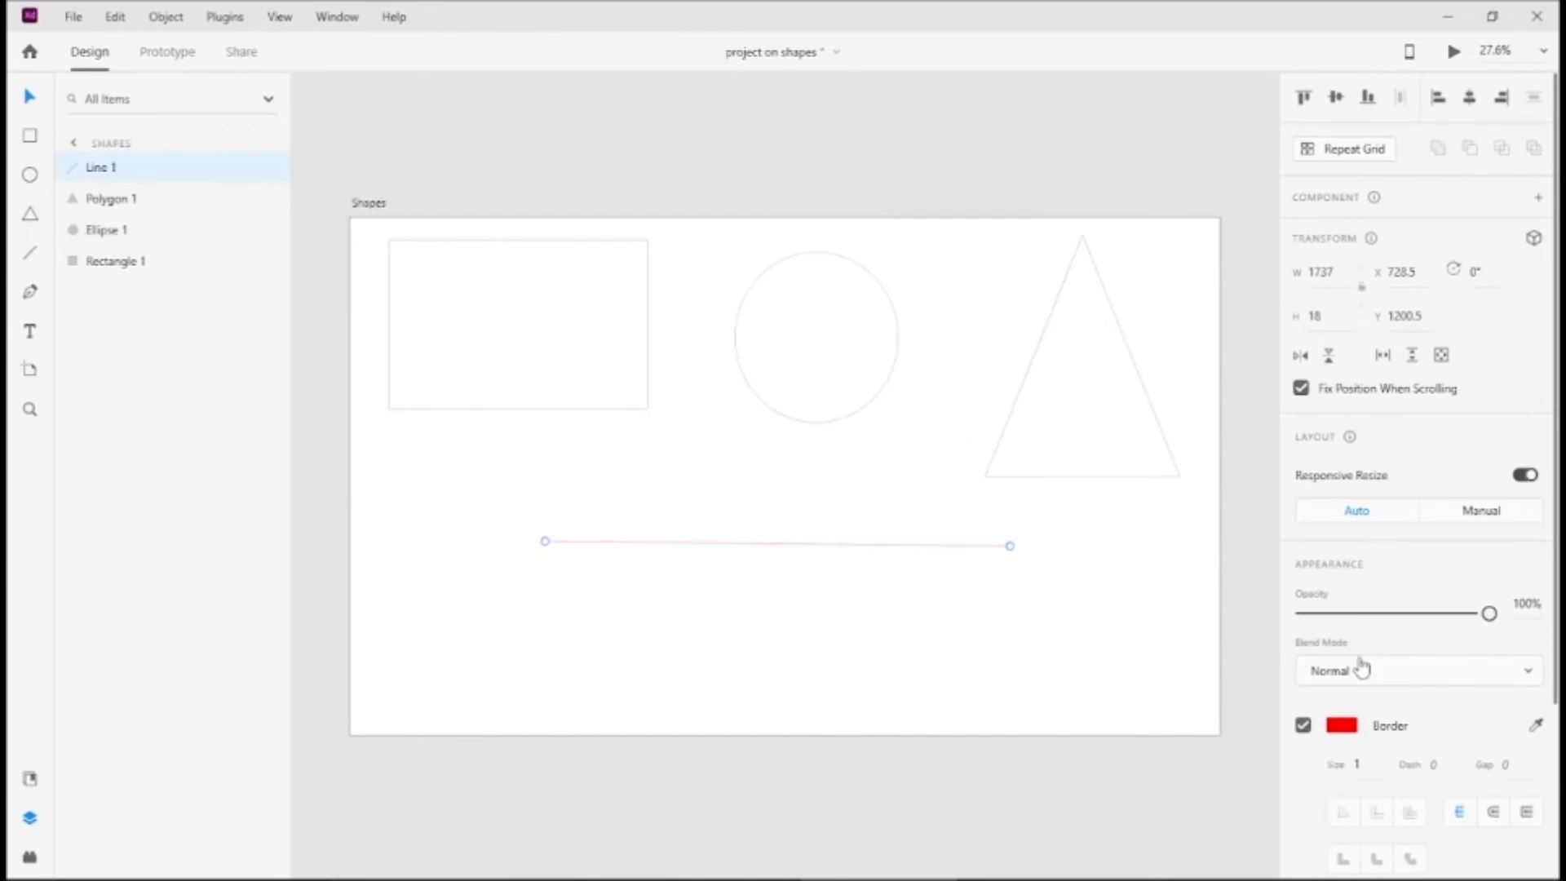
Recolour the line's border with the blue sampled by eyedropper from the Select tool's icon.
left_click_drag(1554, 664, 1555, 866)
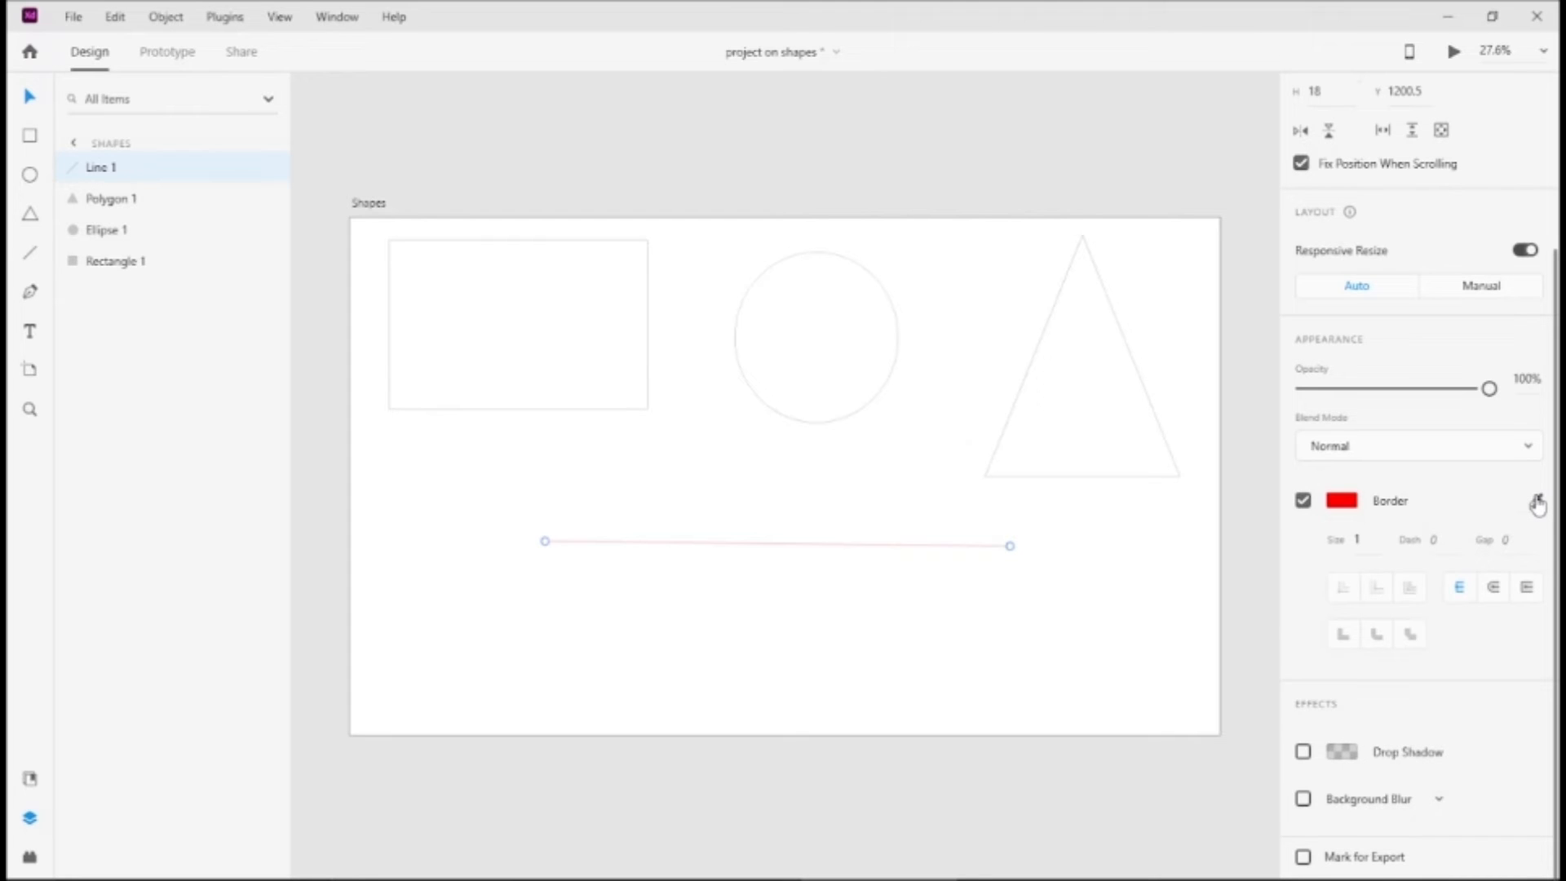
left_click(1537, 503)
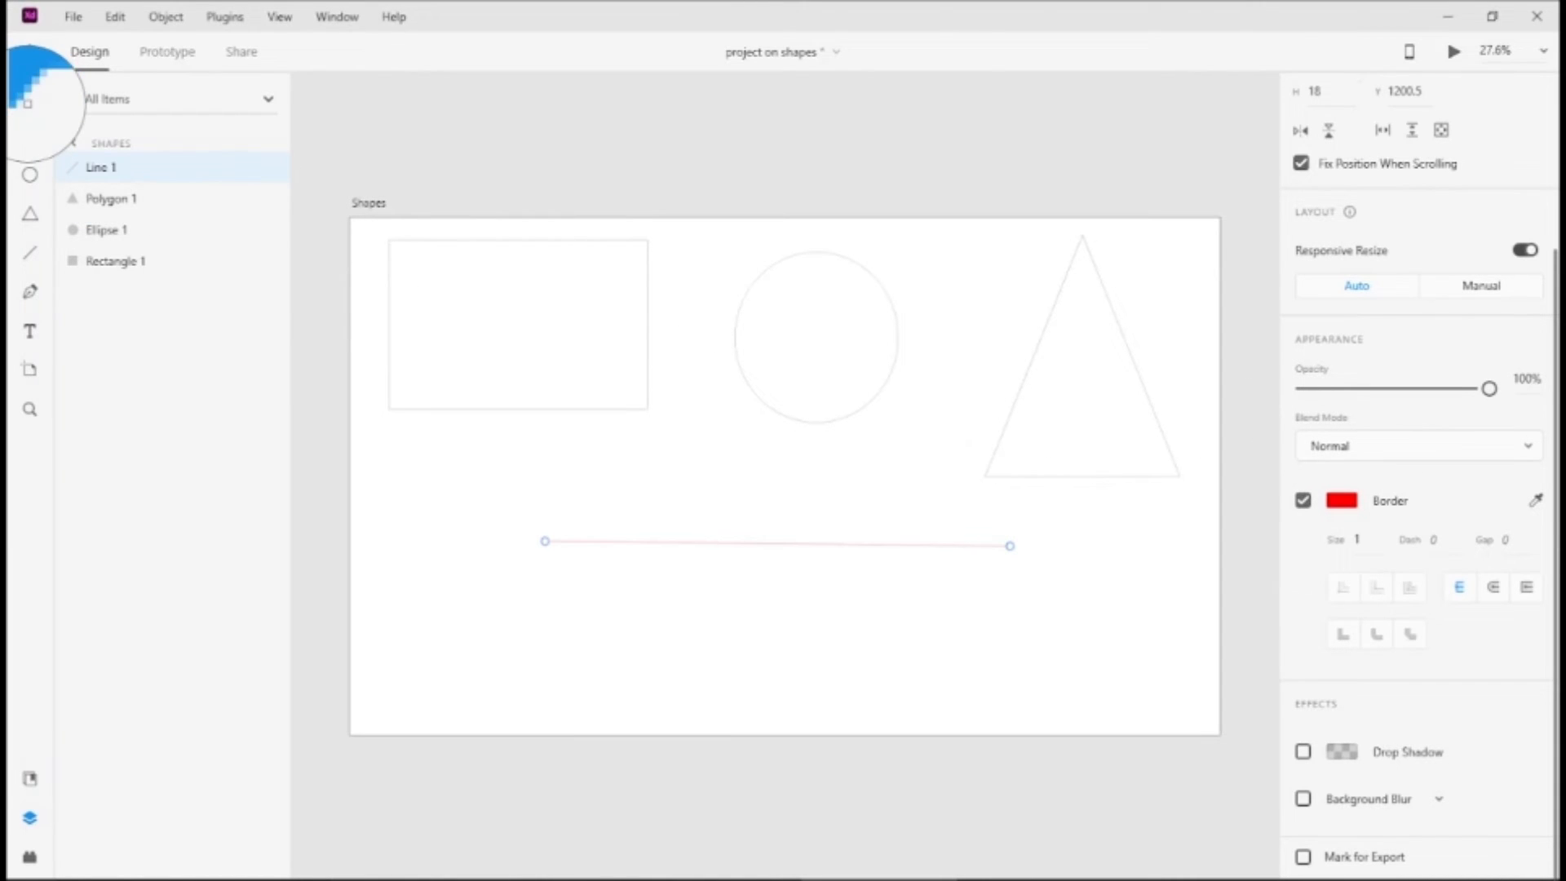
left_click(30, 98)
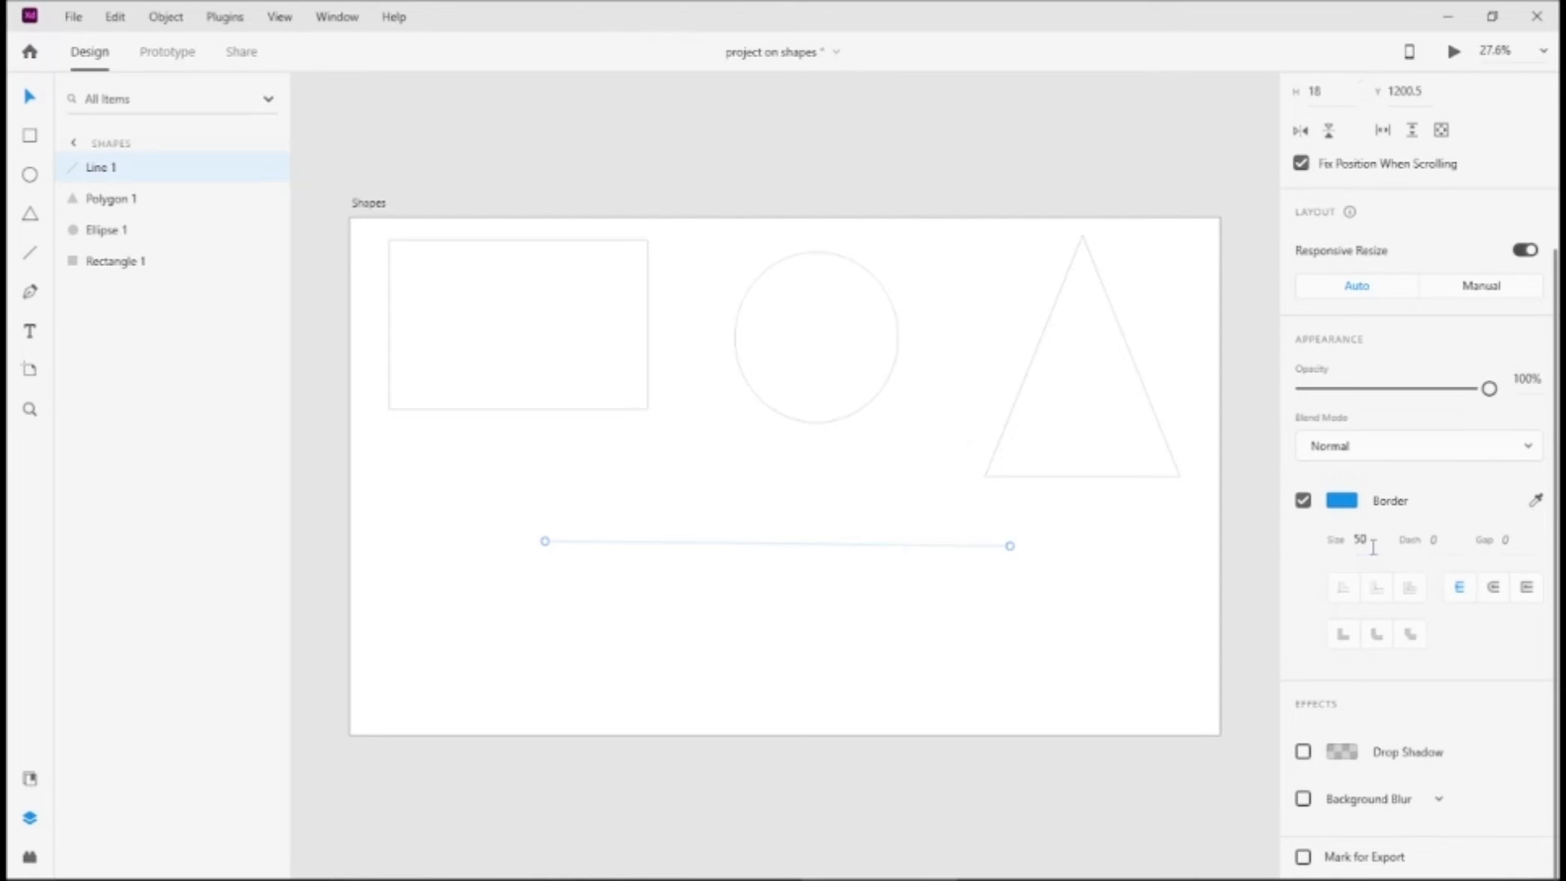
Set the line's border size to 50, convert the line to a path, and set its dash and gap to 50.
key("Return")
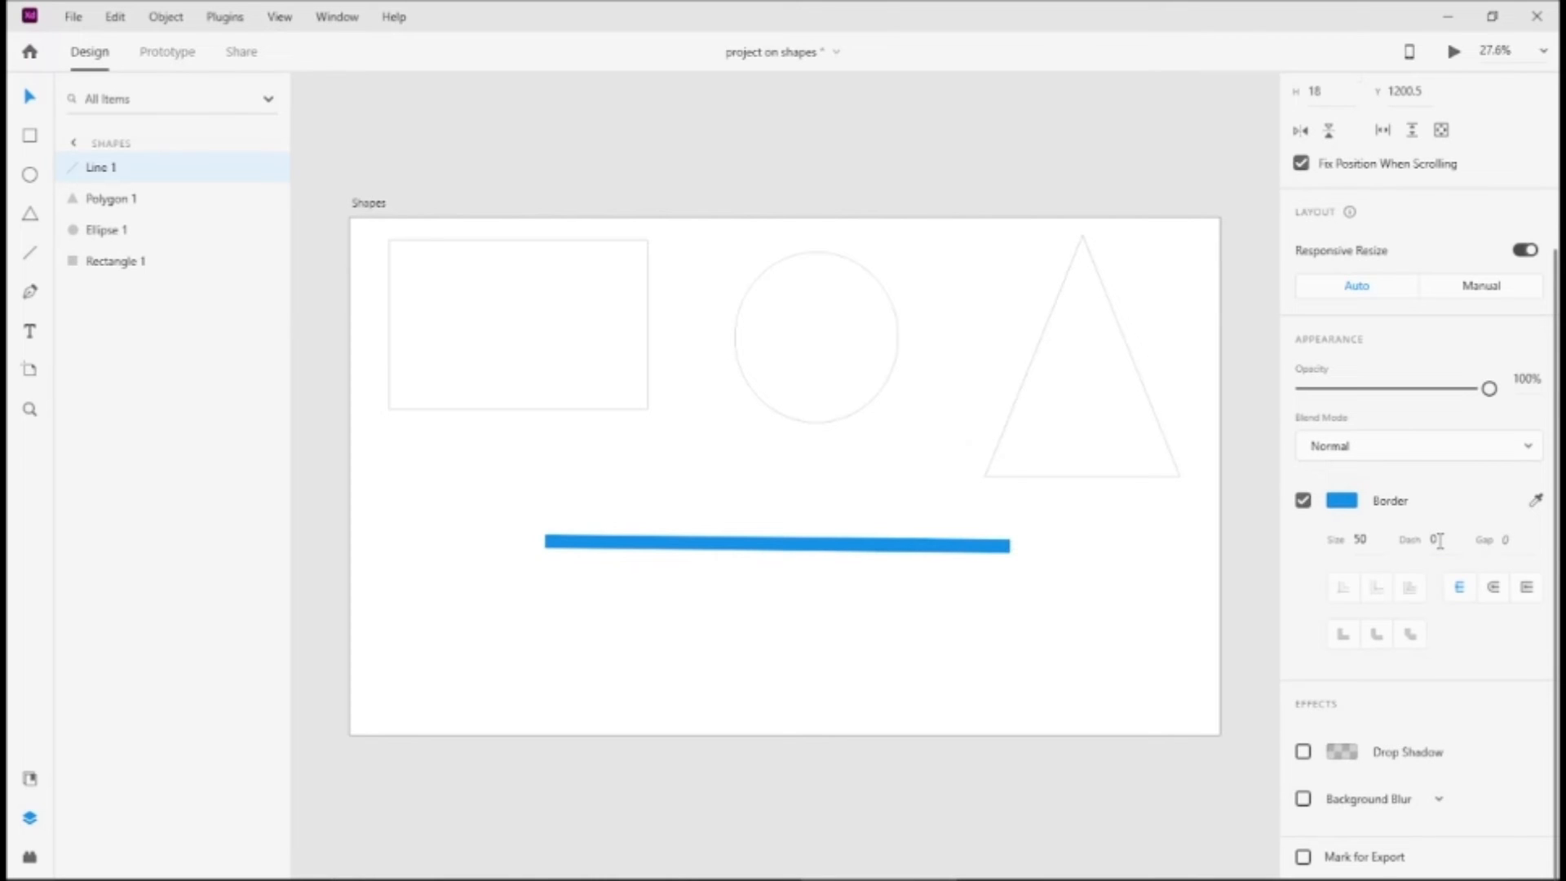
key("ctrl+8")
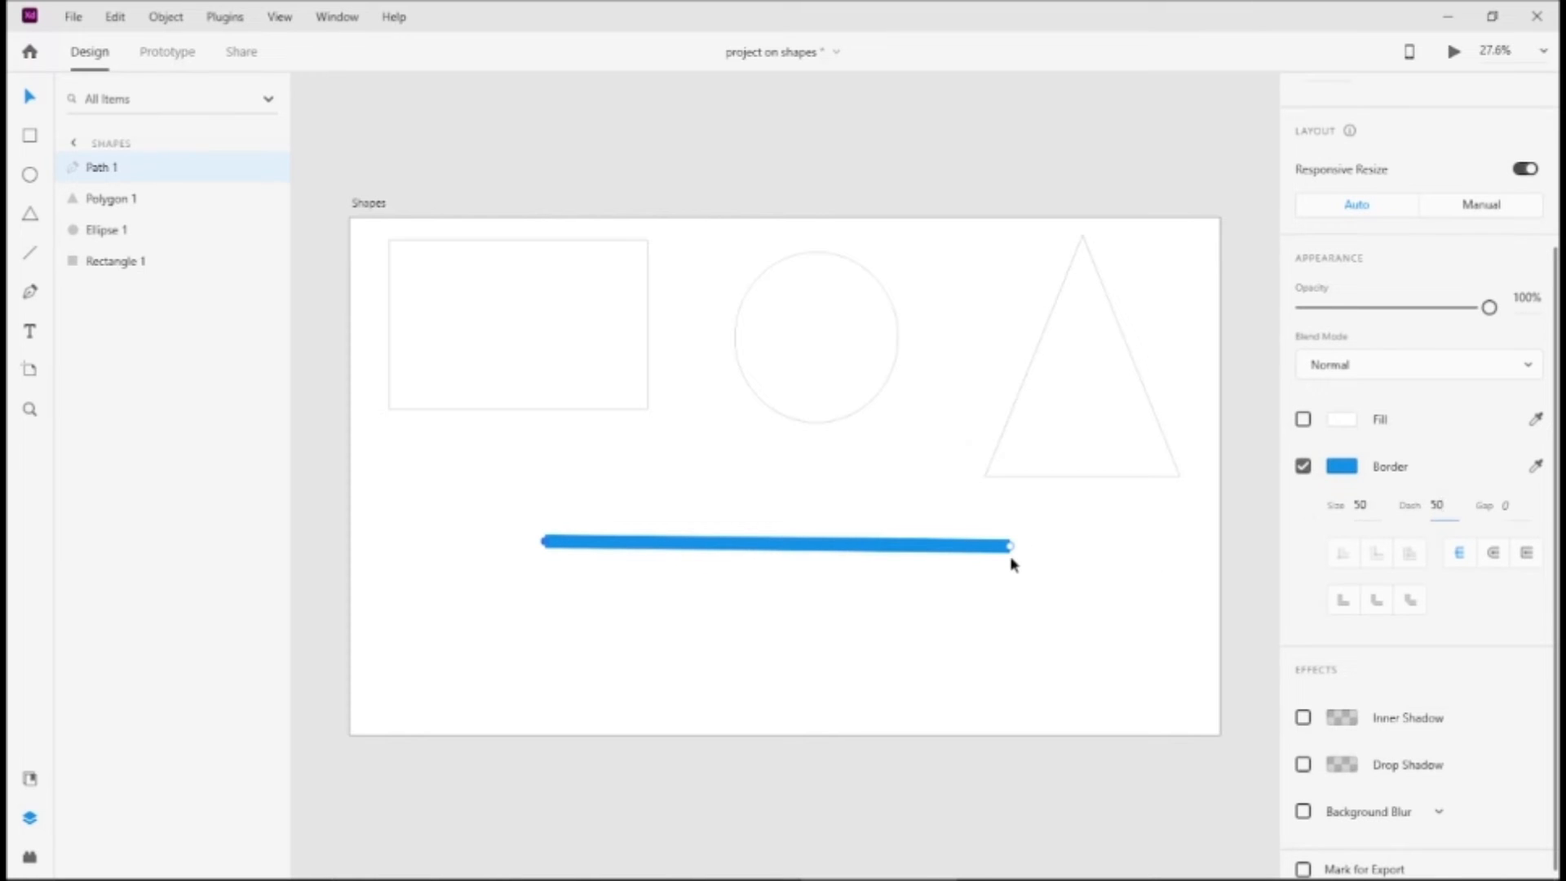
key("Return")
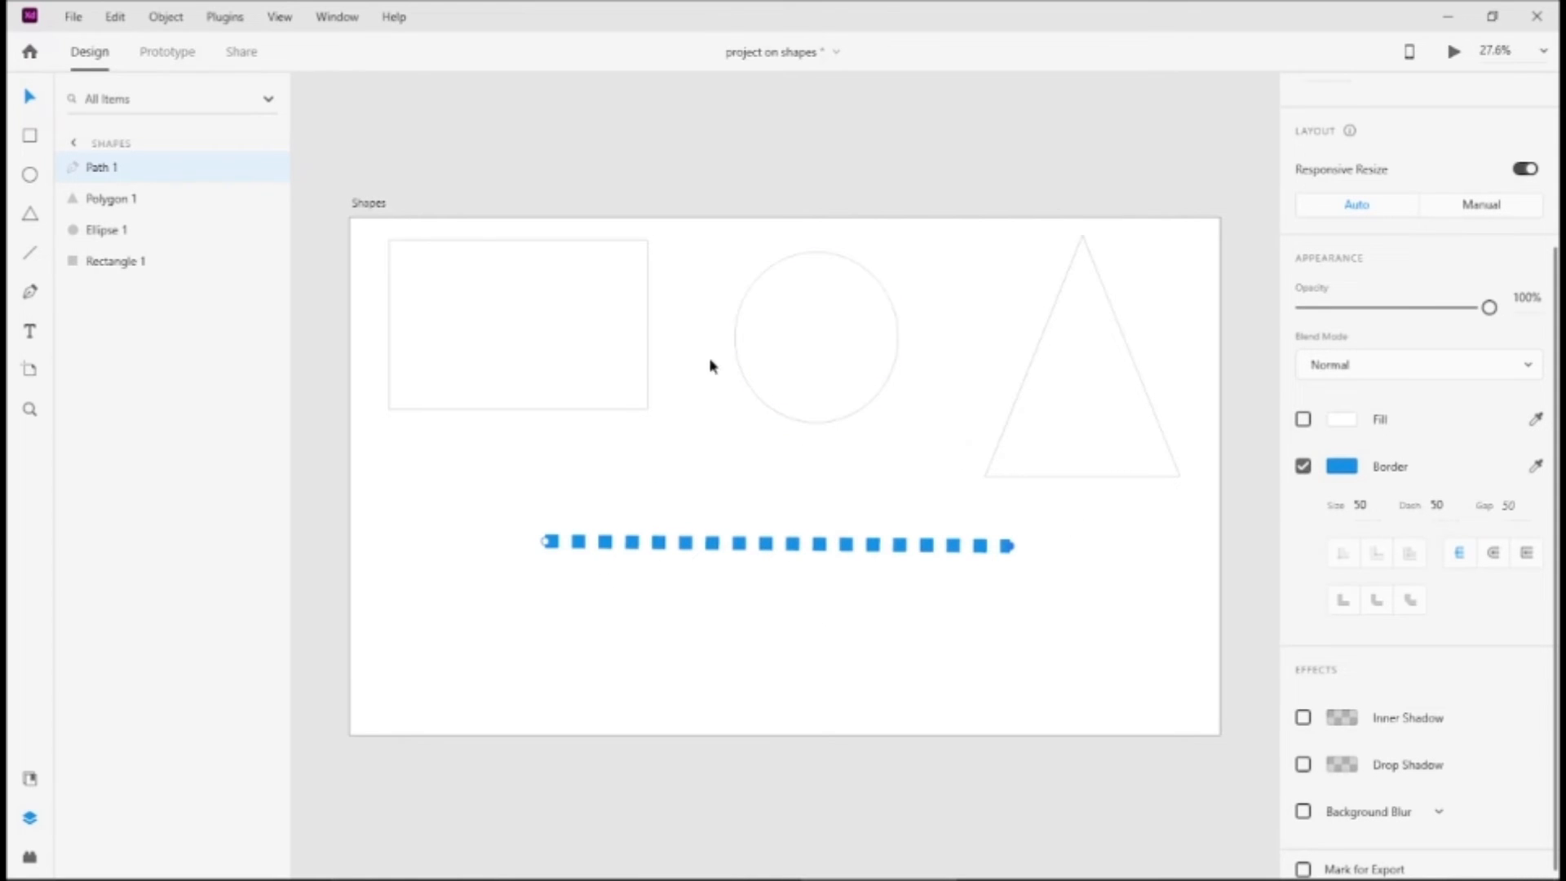
Fill the rectangle with red #FF0000, and replace that fill with the blue sampled from the dashed line.
left_click(569, 362)
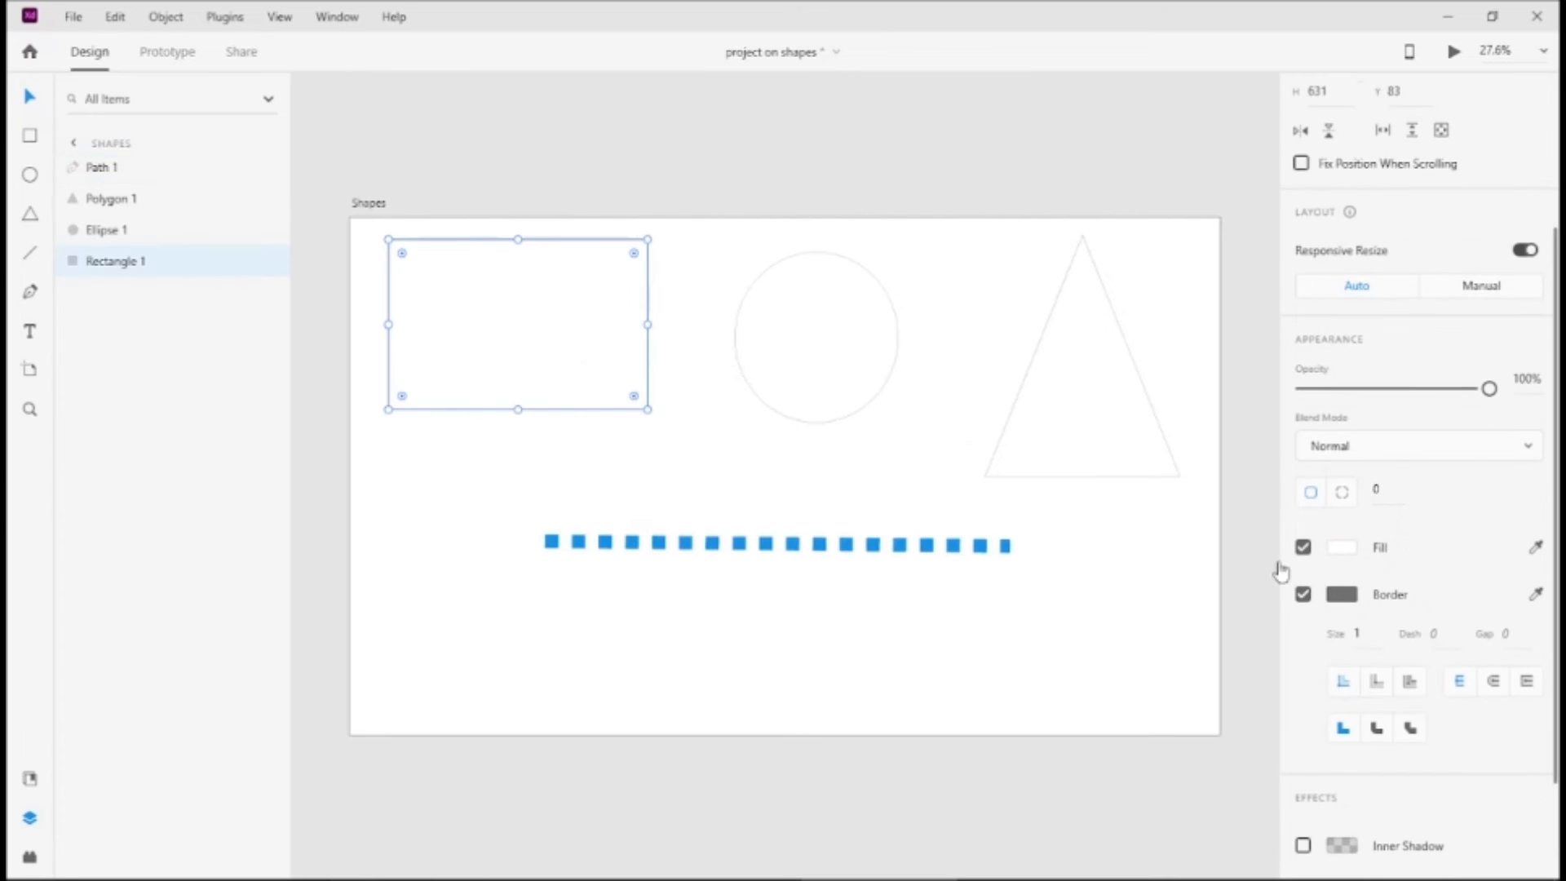
left_click(1353, 549)
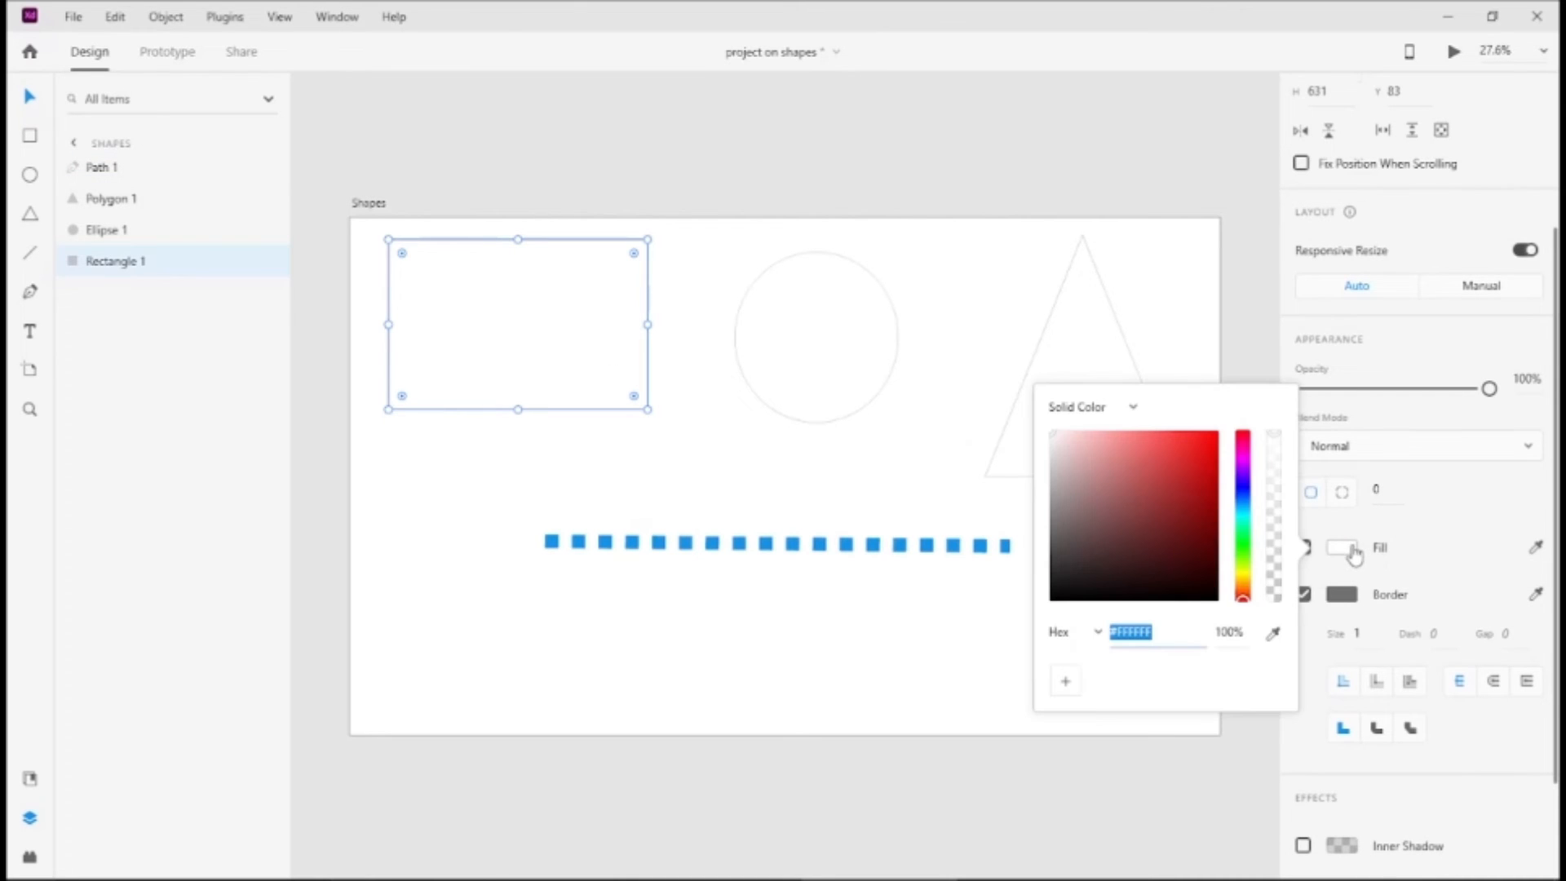
left_click_drag(1193, 496, 1297, 405)
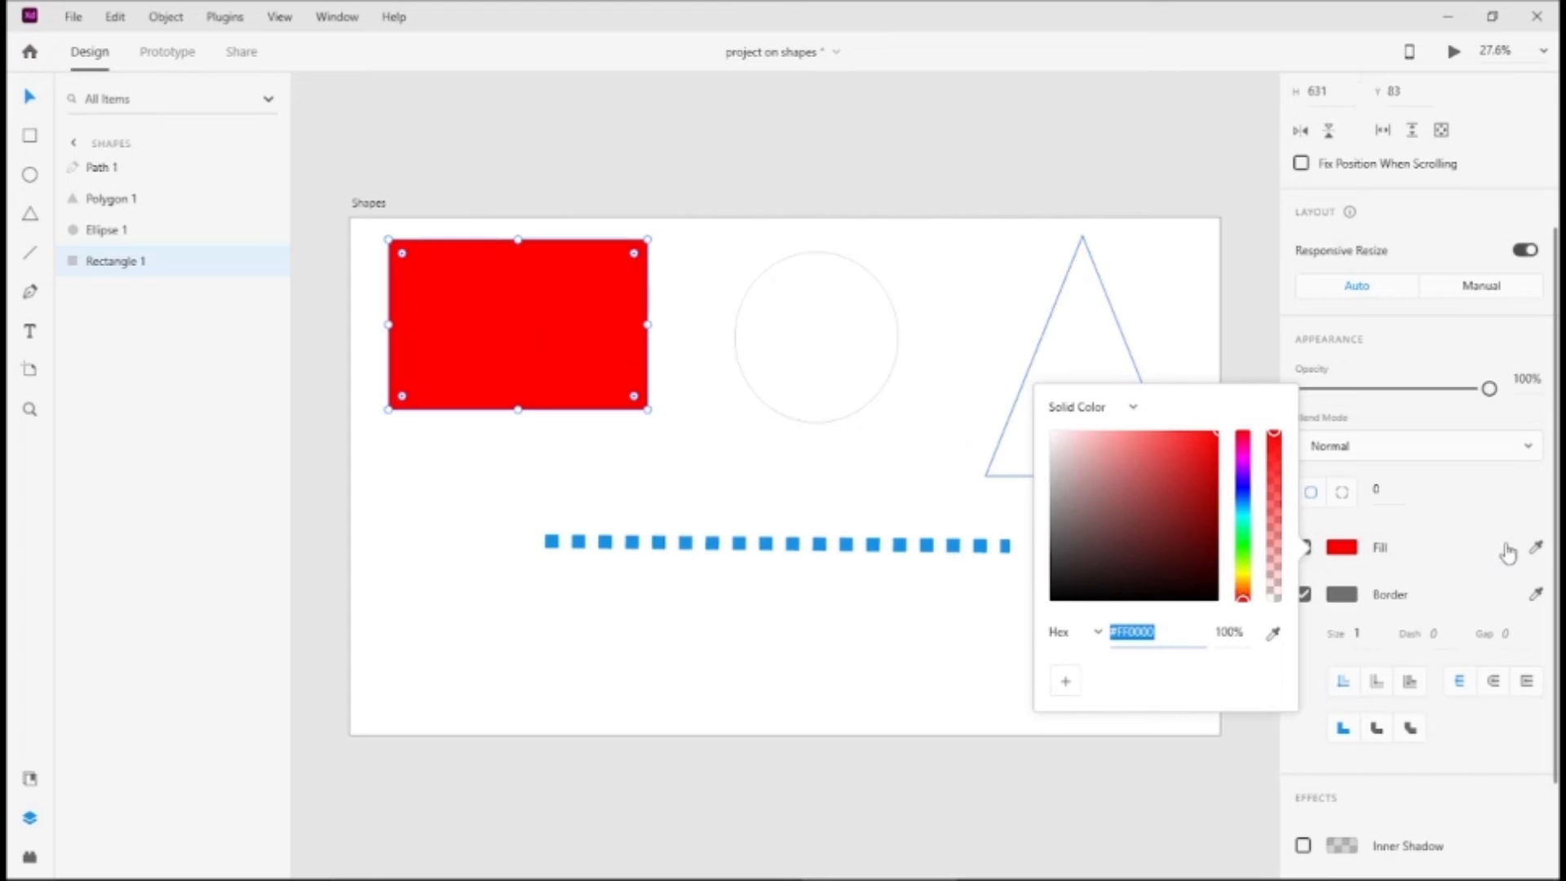
left_click(1534, 549)
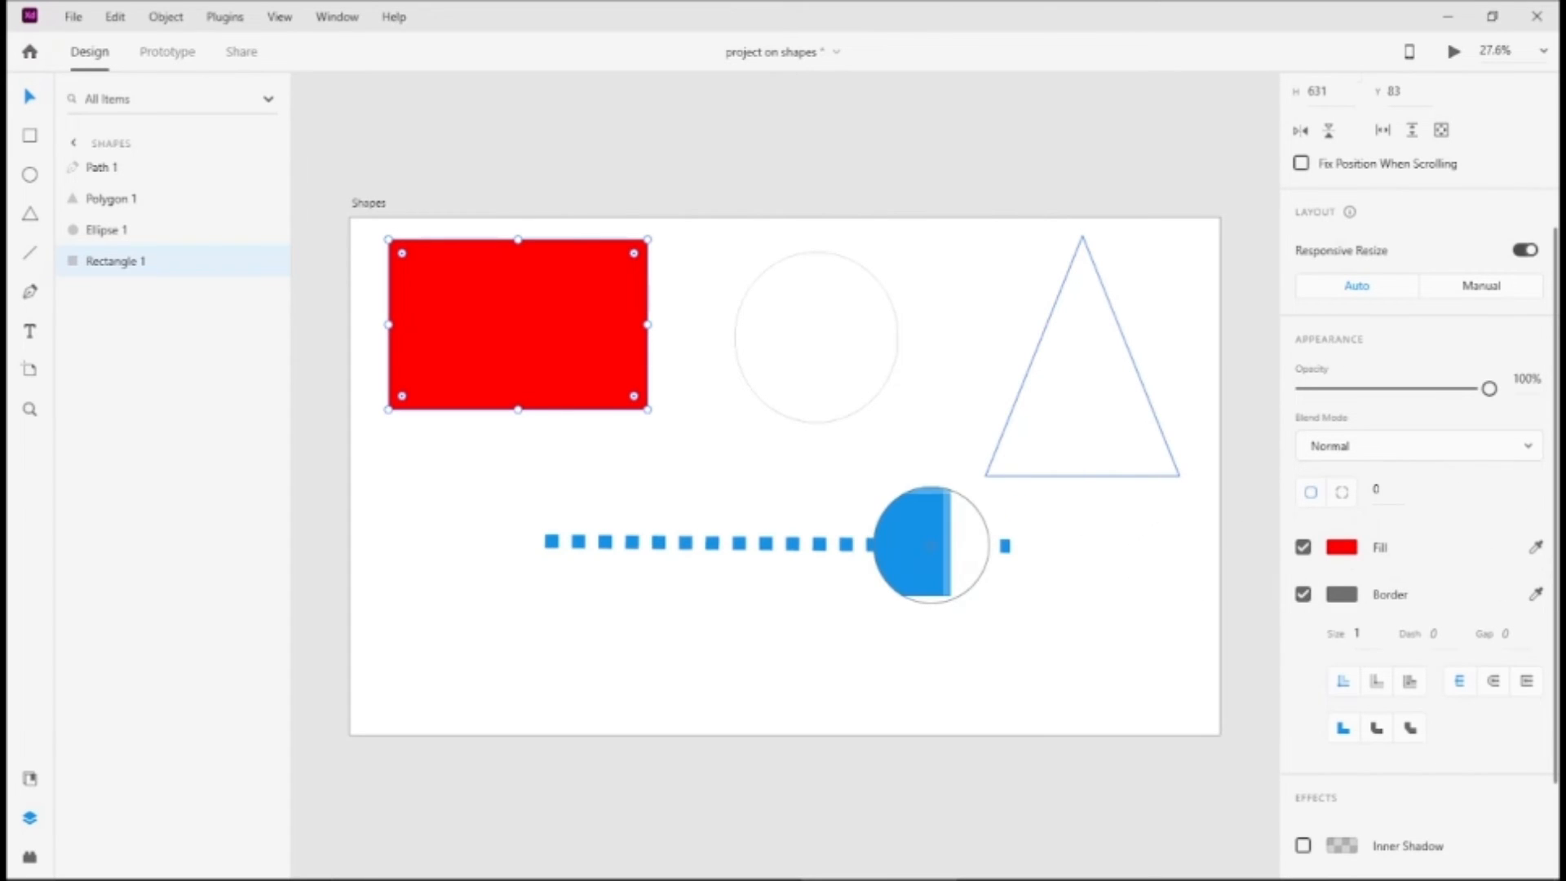
left_click(931, 545)
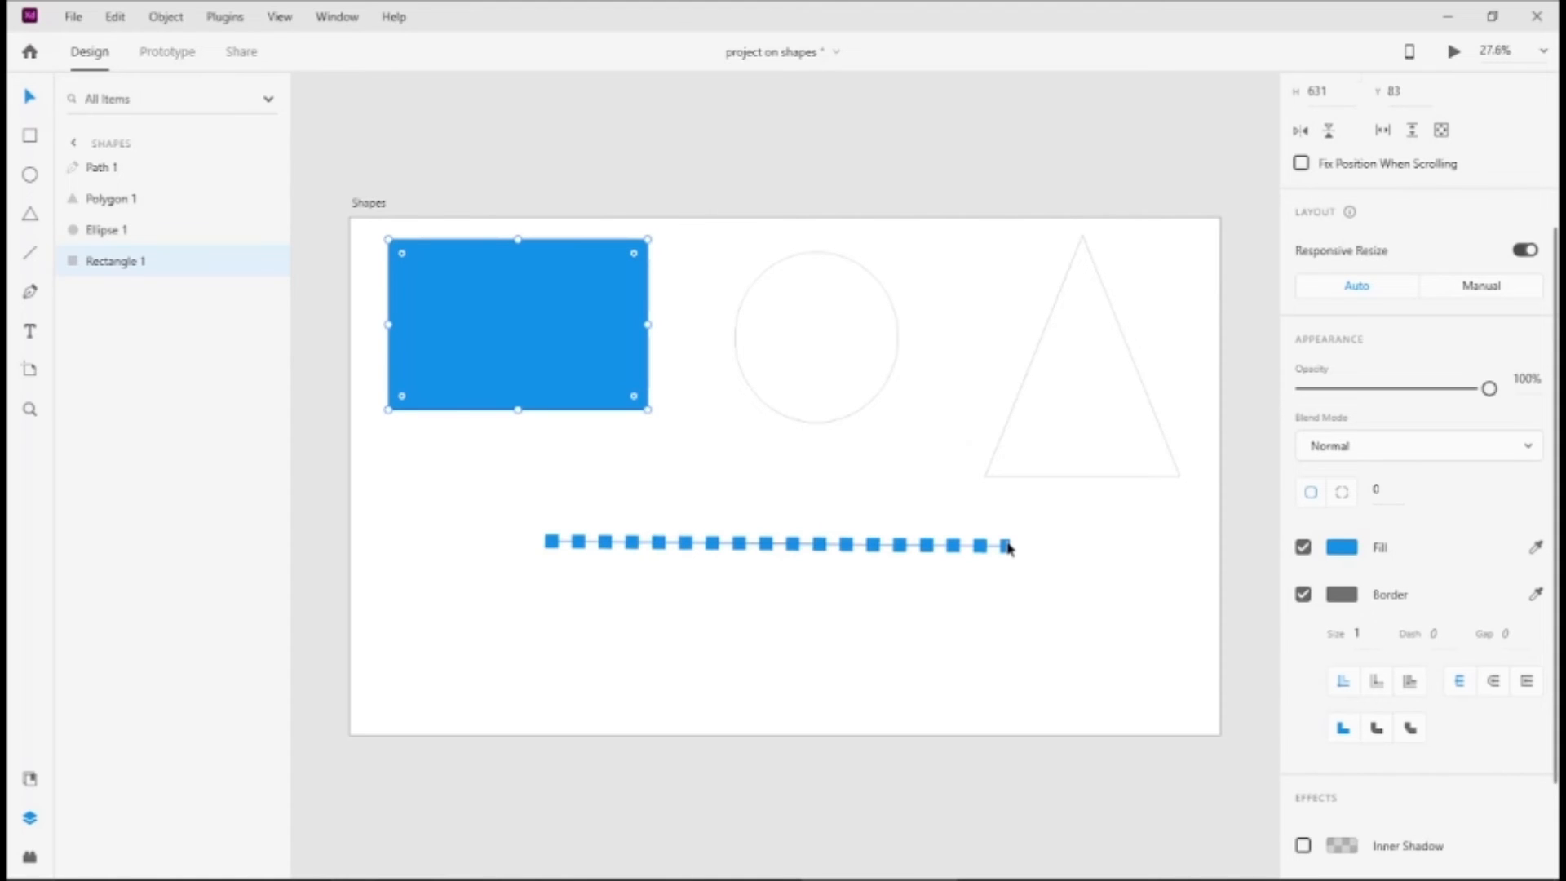
Alternate the dashed line's border between butt and projecting caps, ending with butt caps.
scroll(1008, 548, "up", 10)
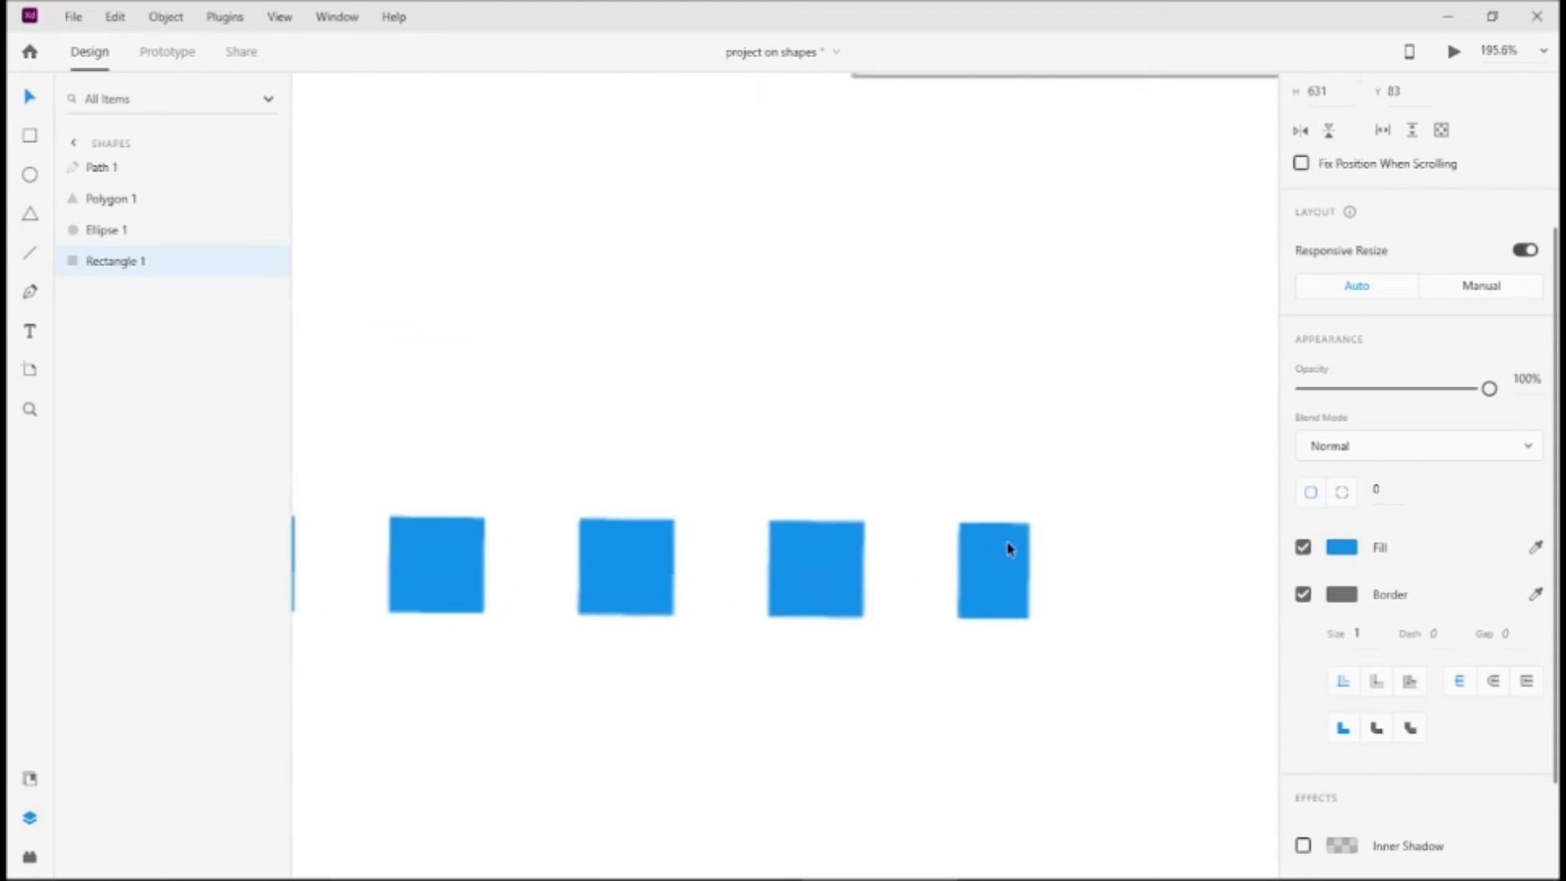
scroll(1008, 549, "up", 1)
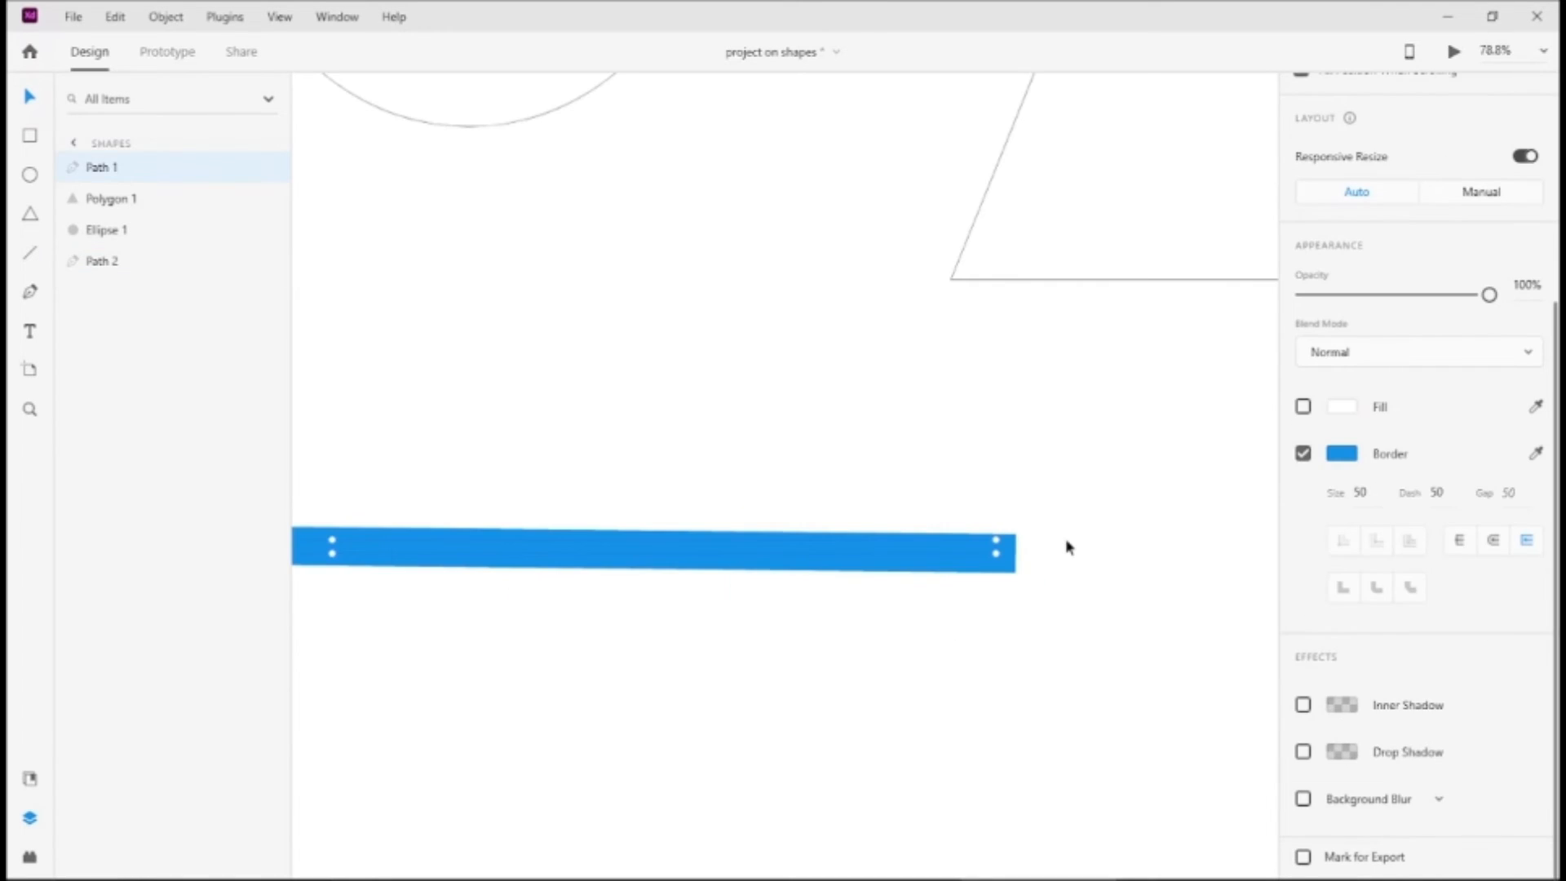
left_click(1460, 544)
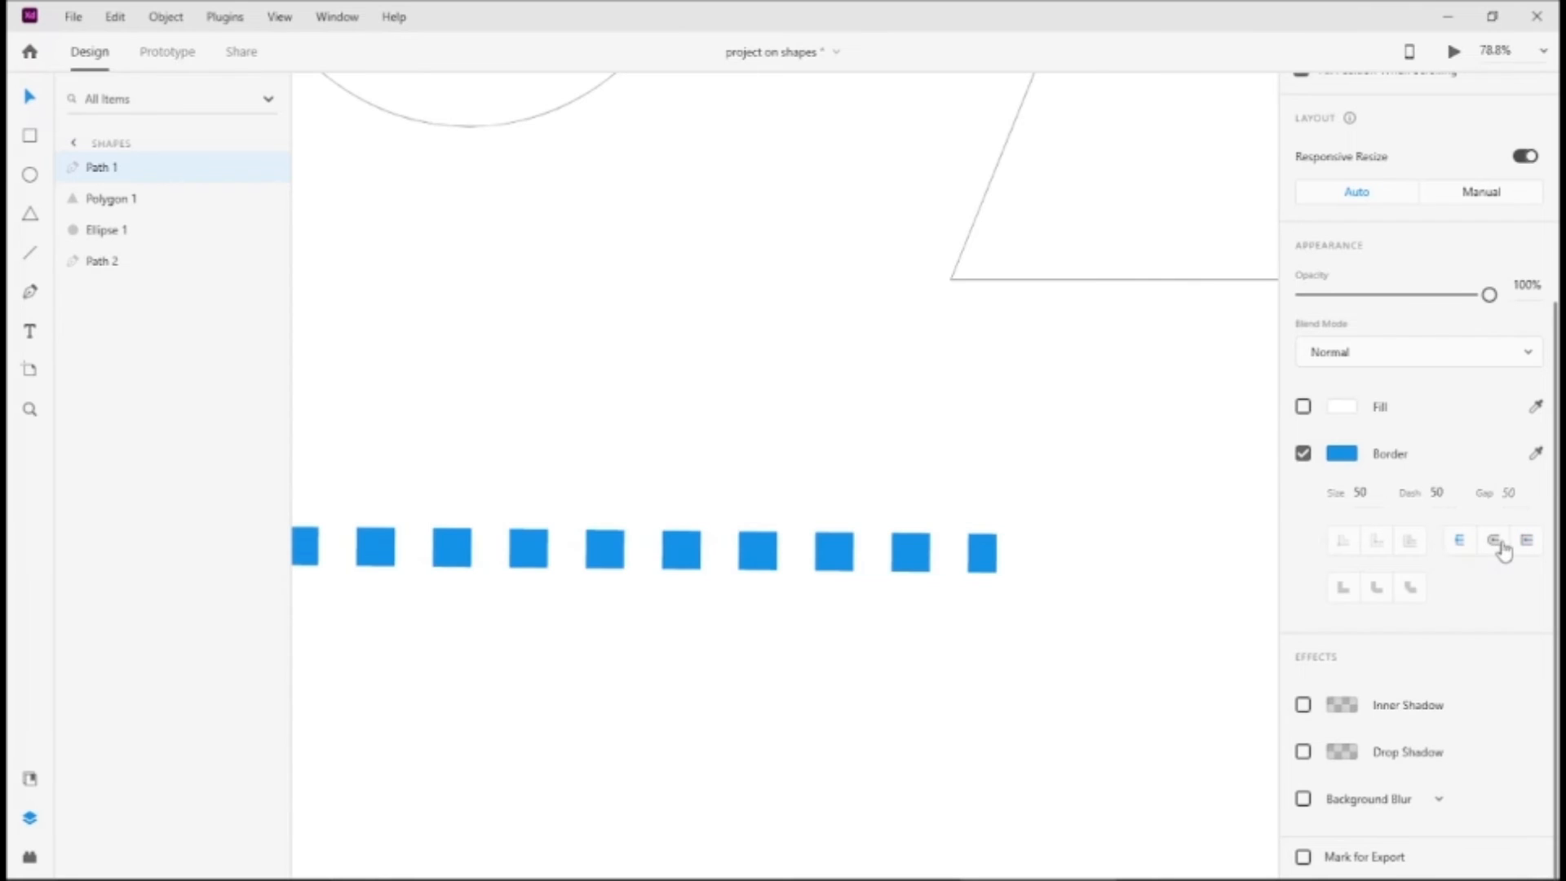
left_click(1527, 542)
left_click(1459, 548)
left_click(1518, 547)
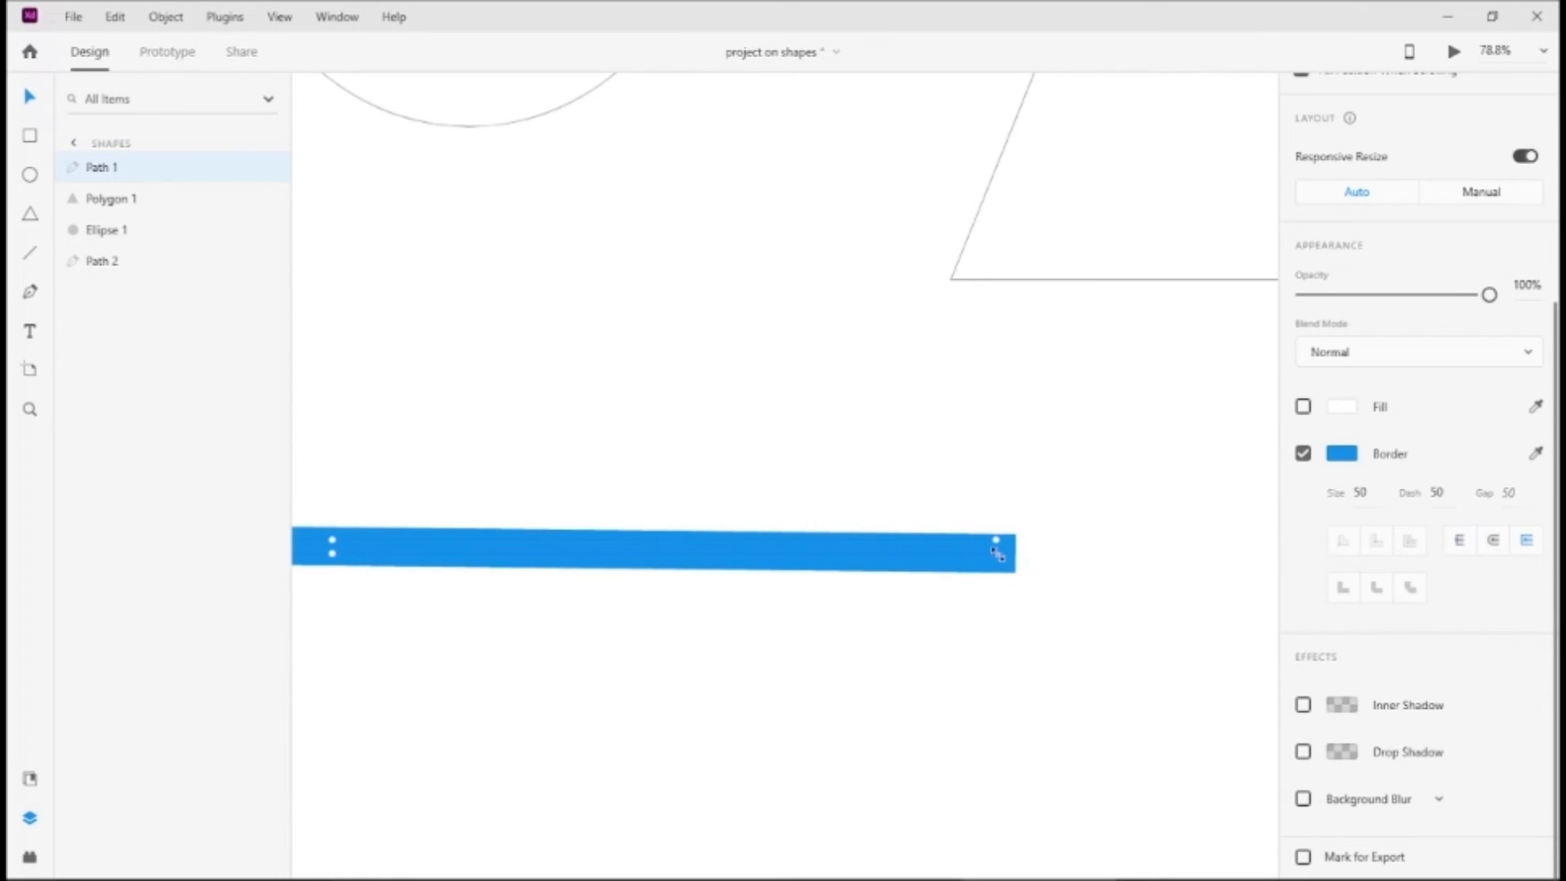
left_click(1460, 545)
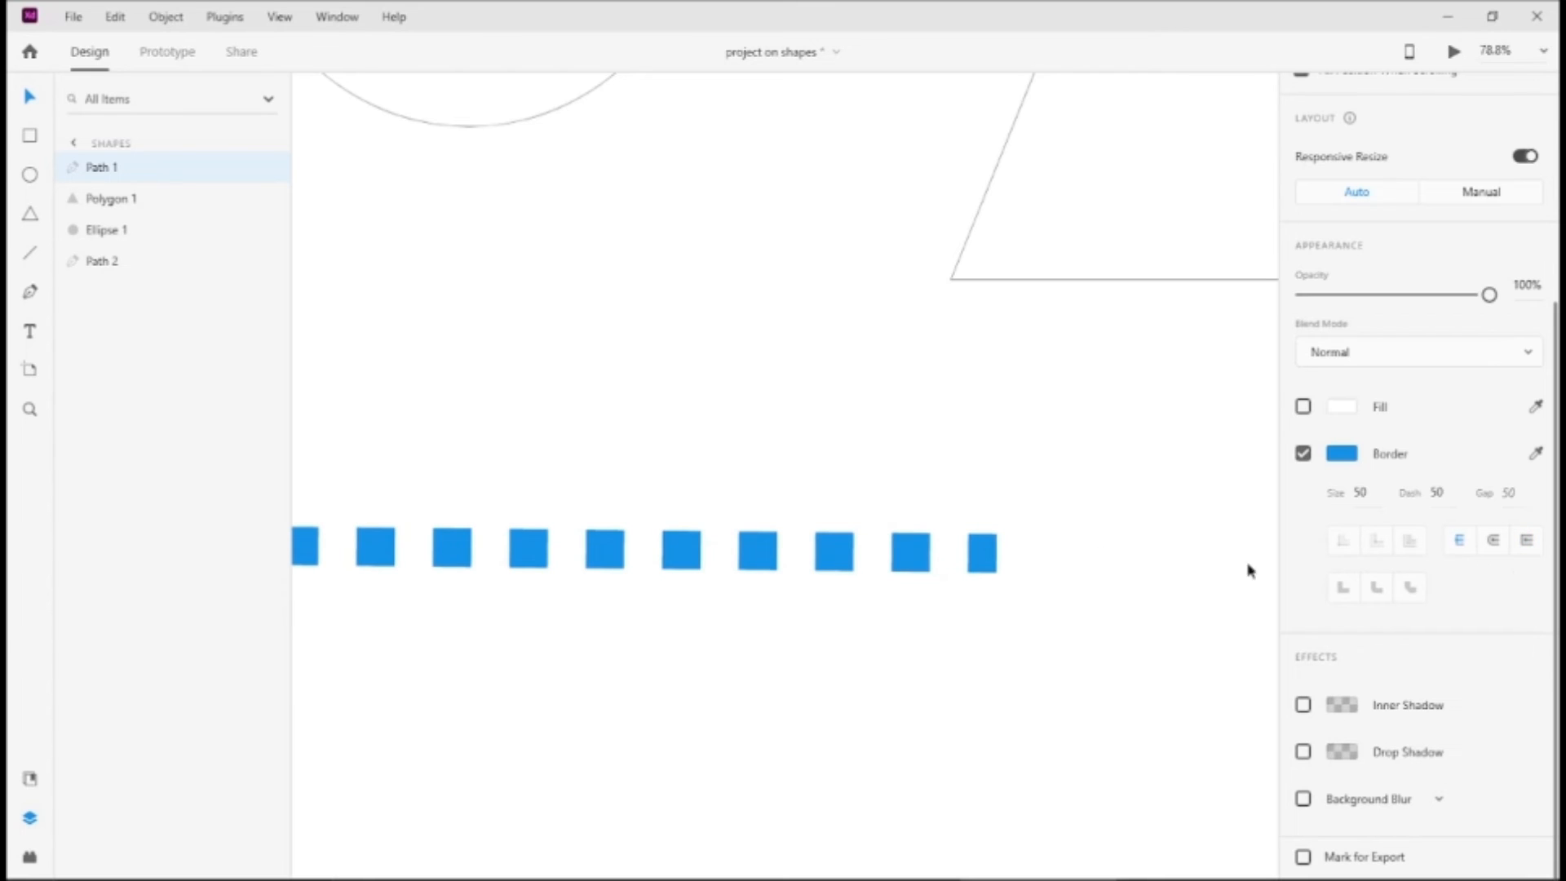
left_click(1528, 545)
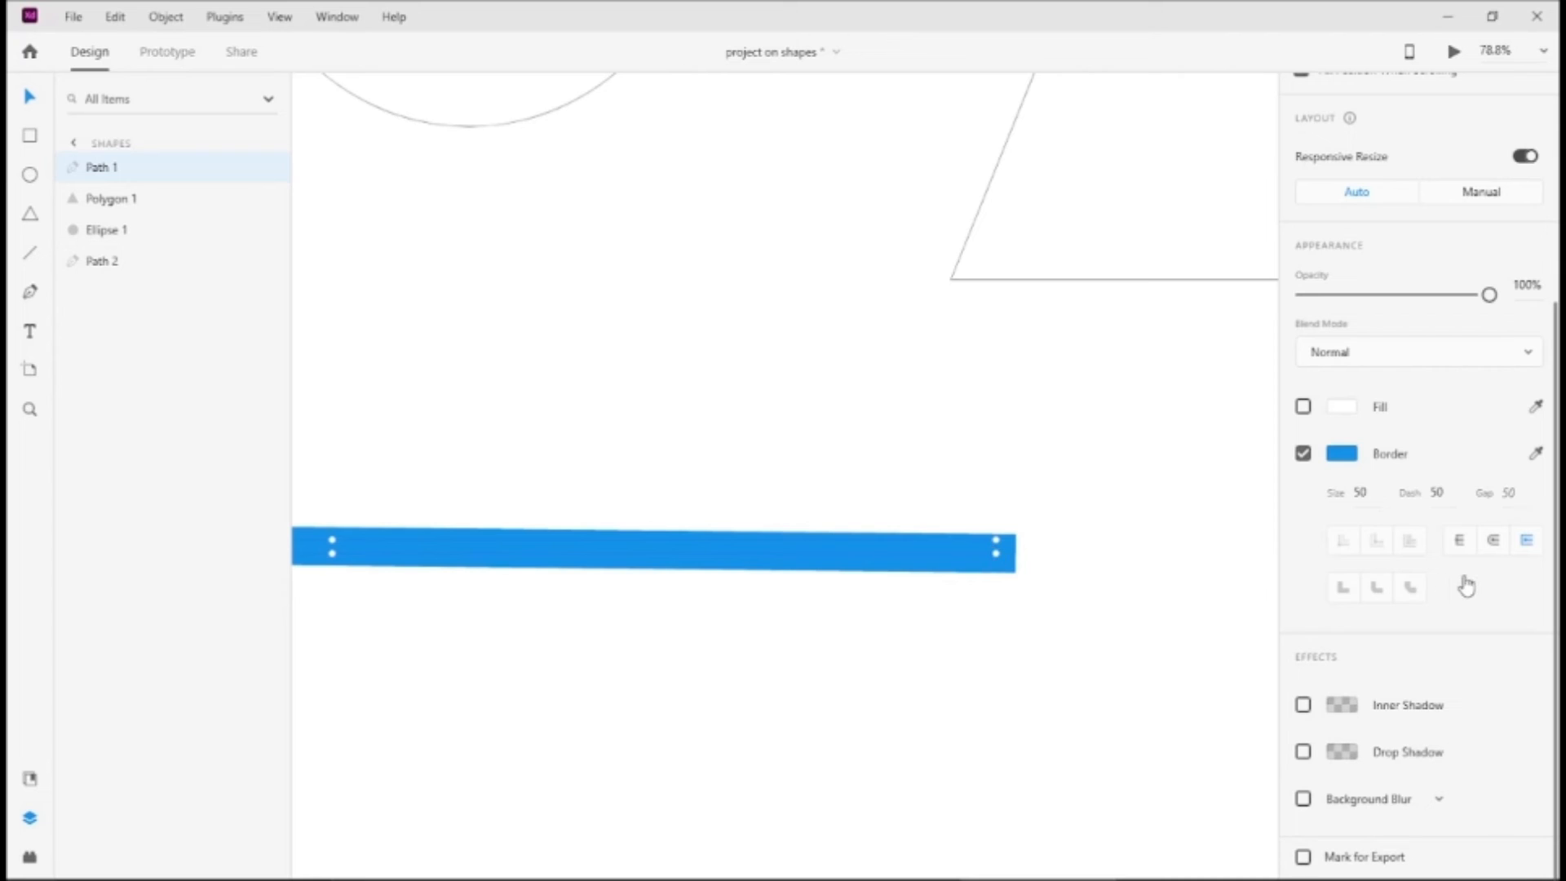
left_click(1460, 542)
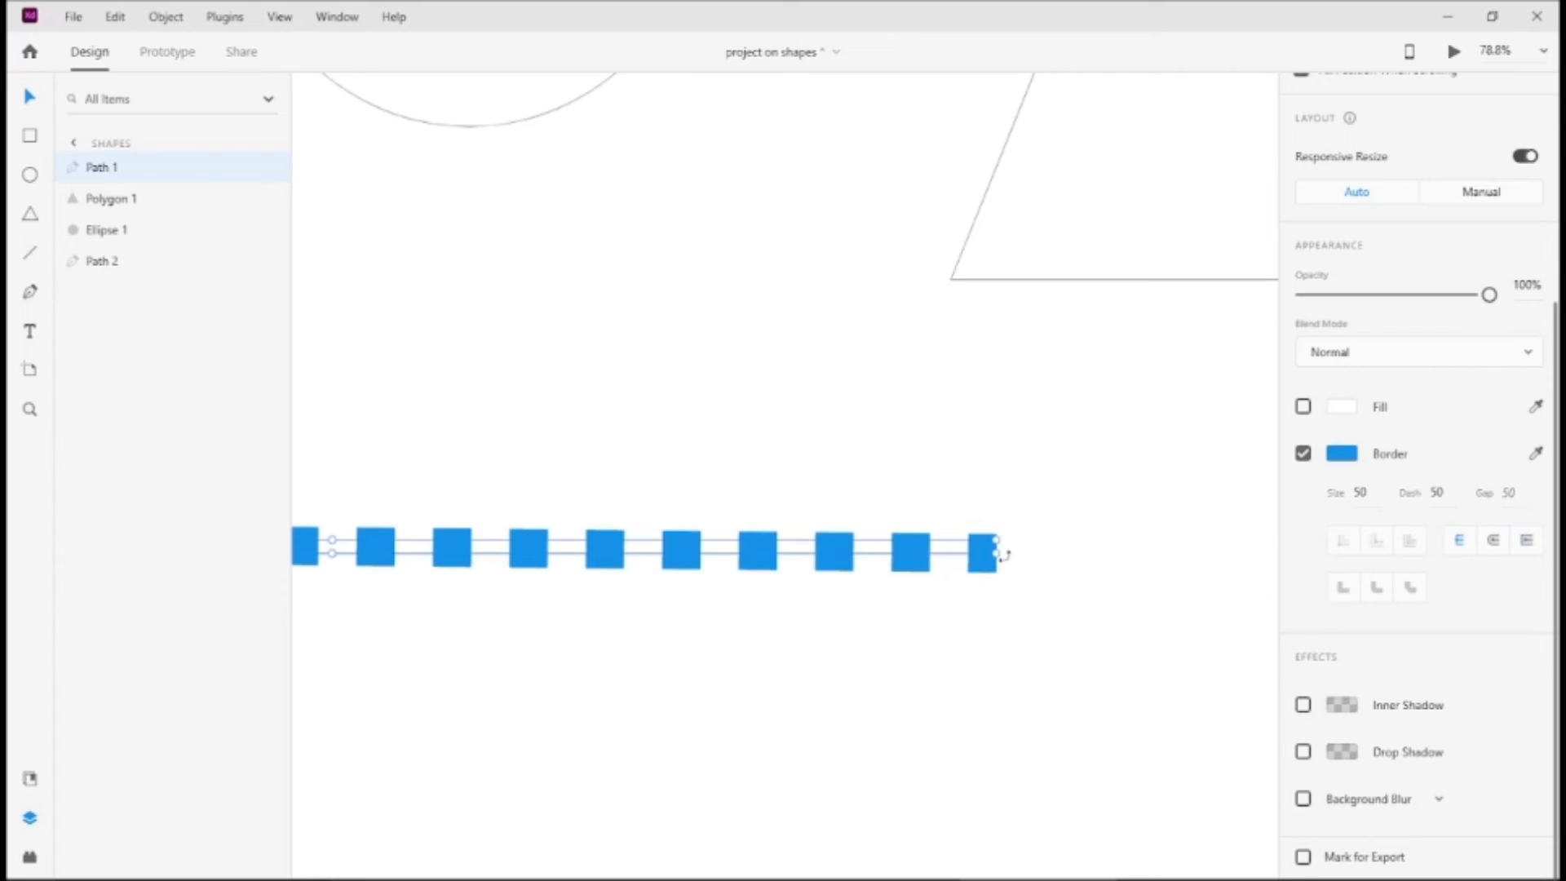
Give the blue rectangle a drop shadow with X 10, Y 20 and blur 50.
key("ctrl+0")
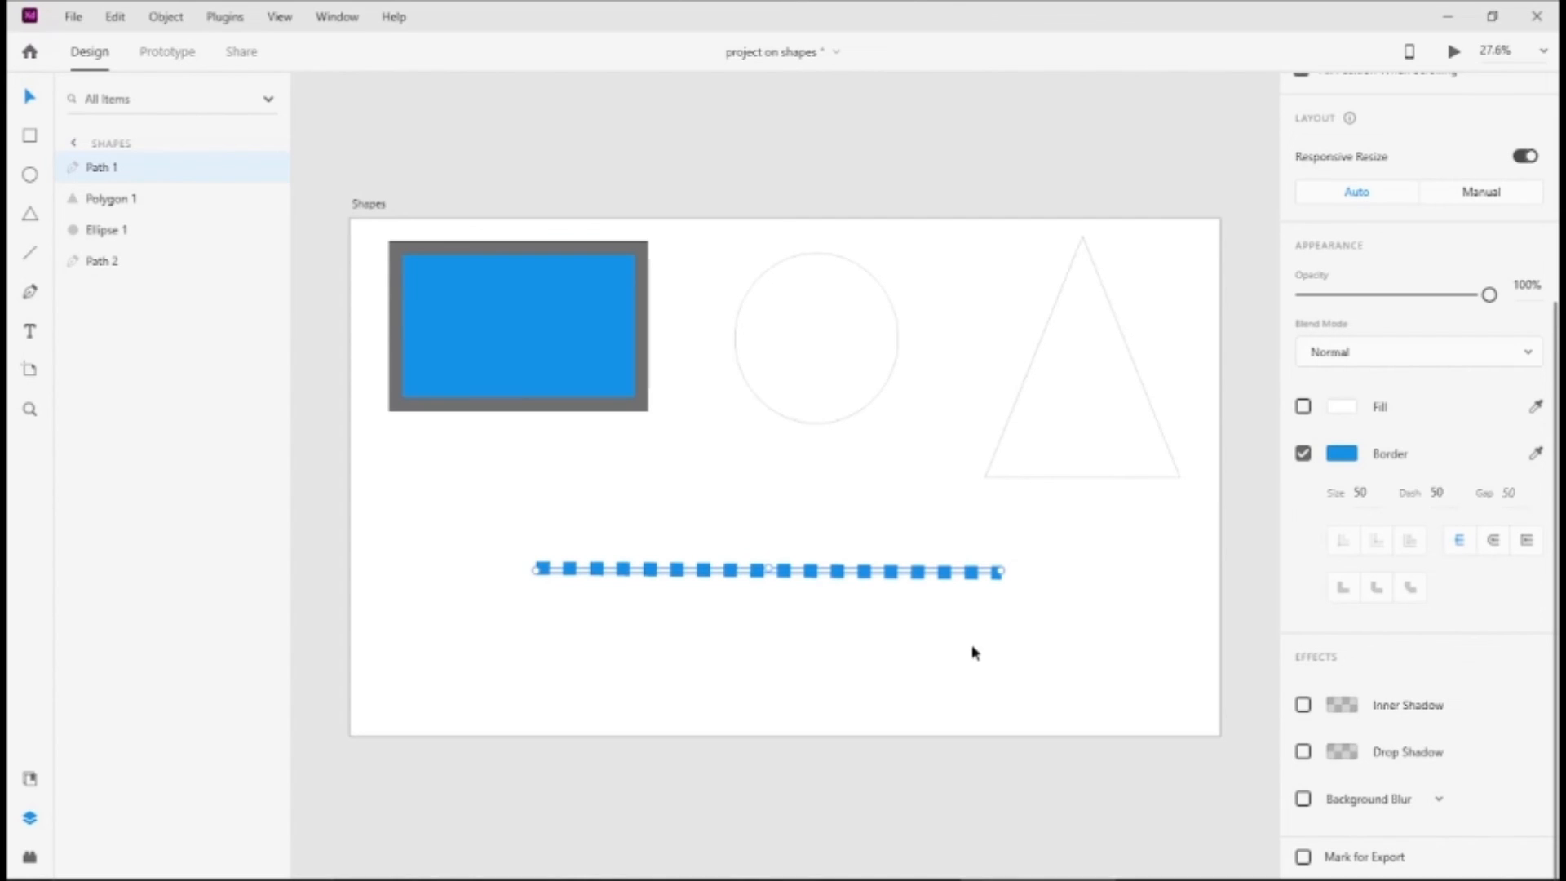
left_click(589, 368)
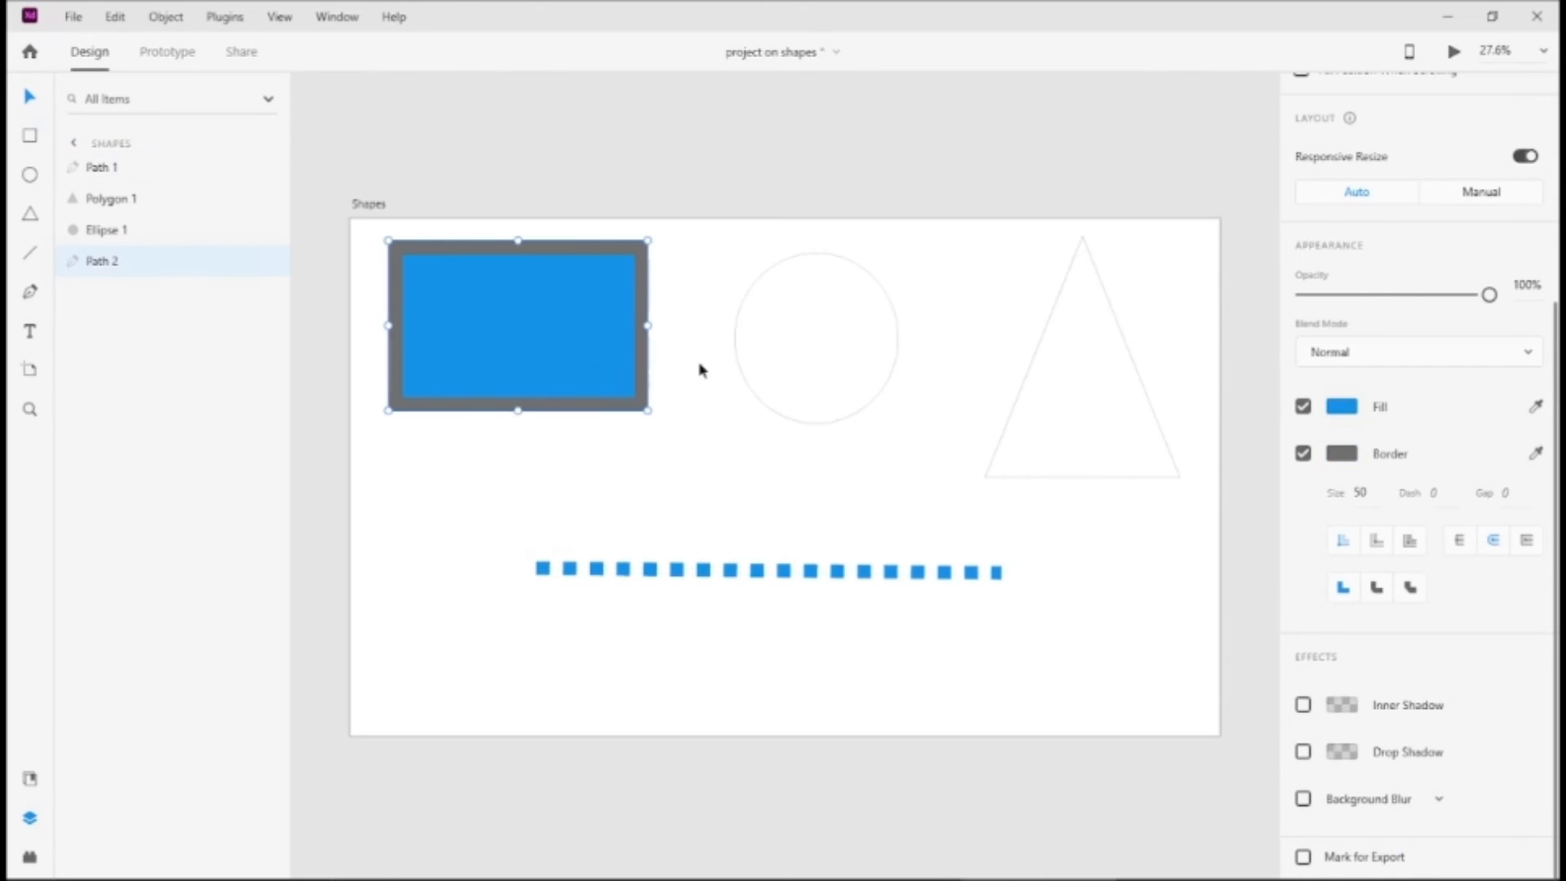
left_click(829, 365)
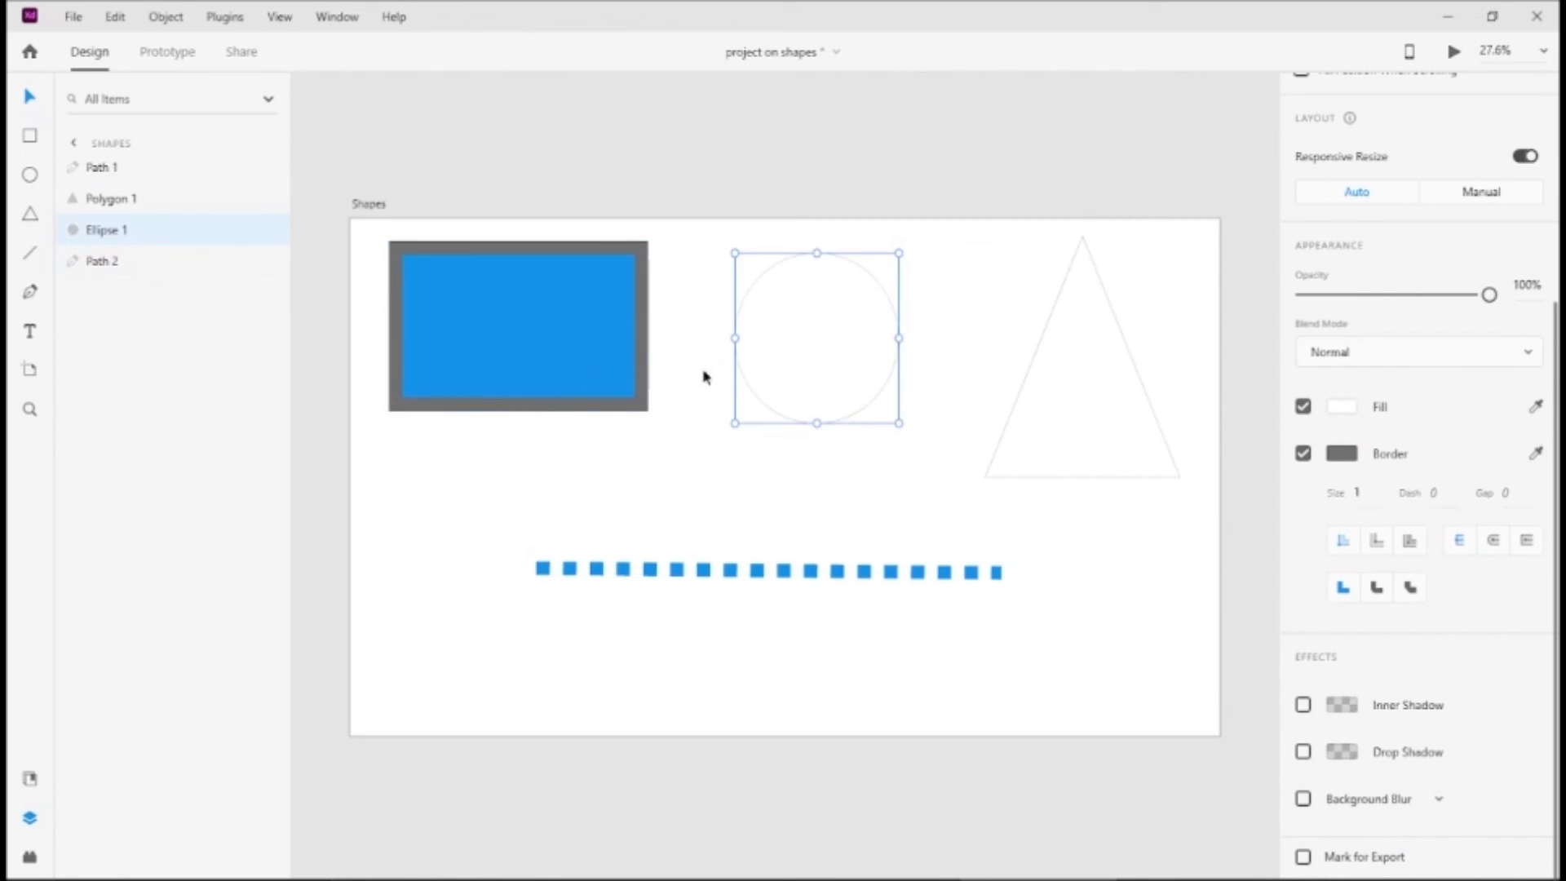
left_click(561, 343)
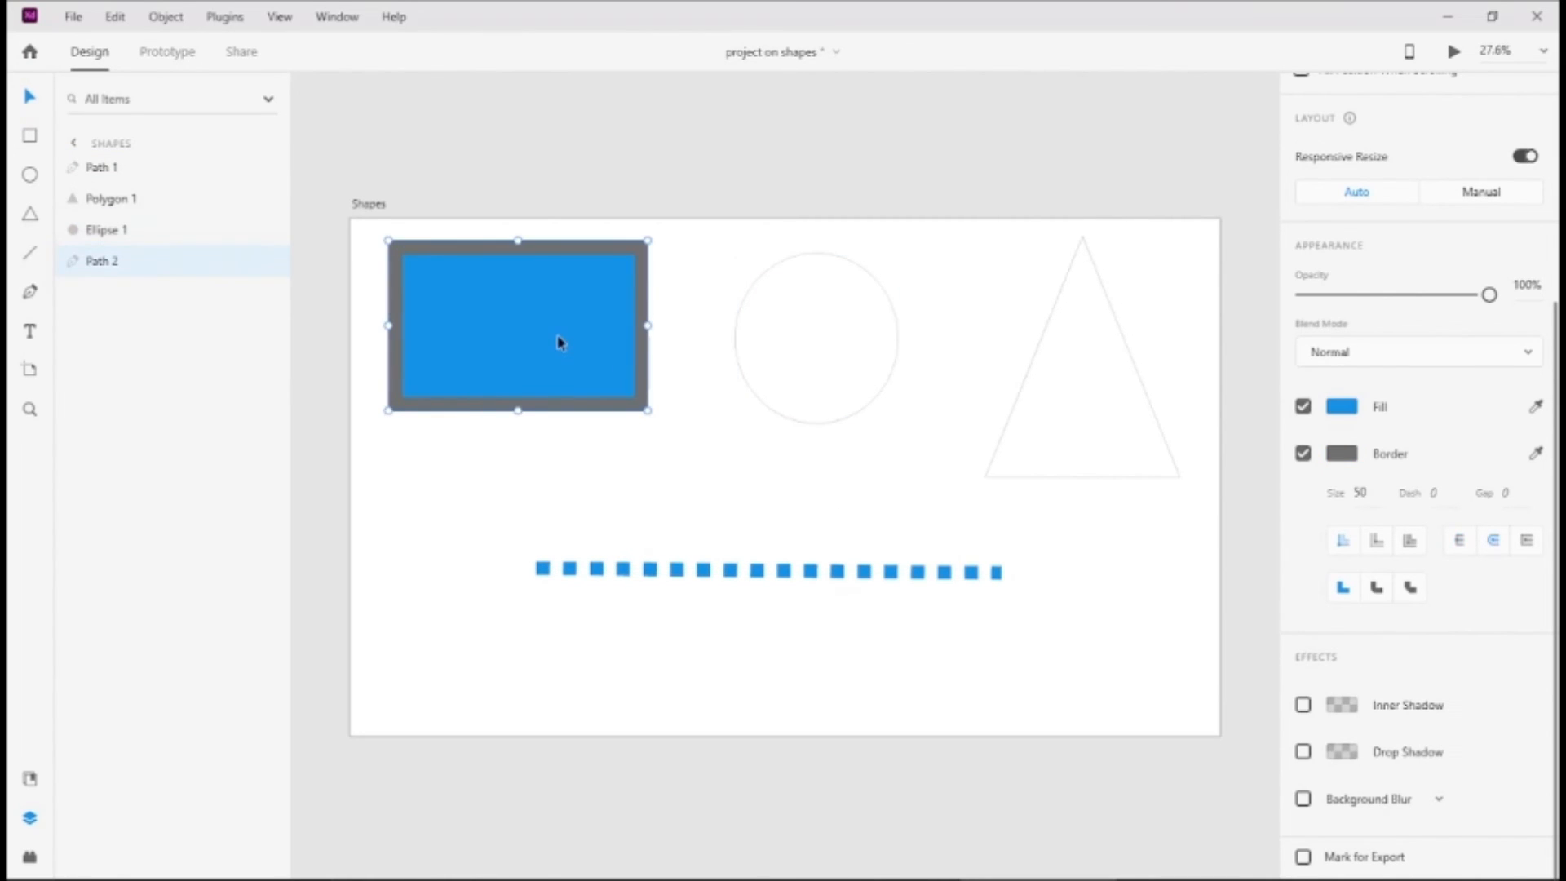
scroll(562, 343, "up", 5)
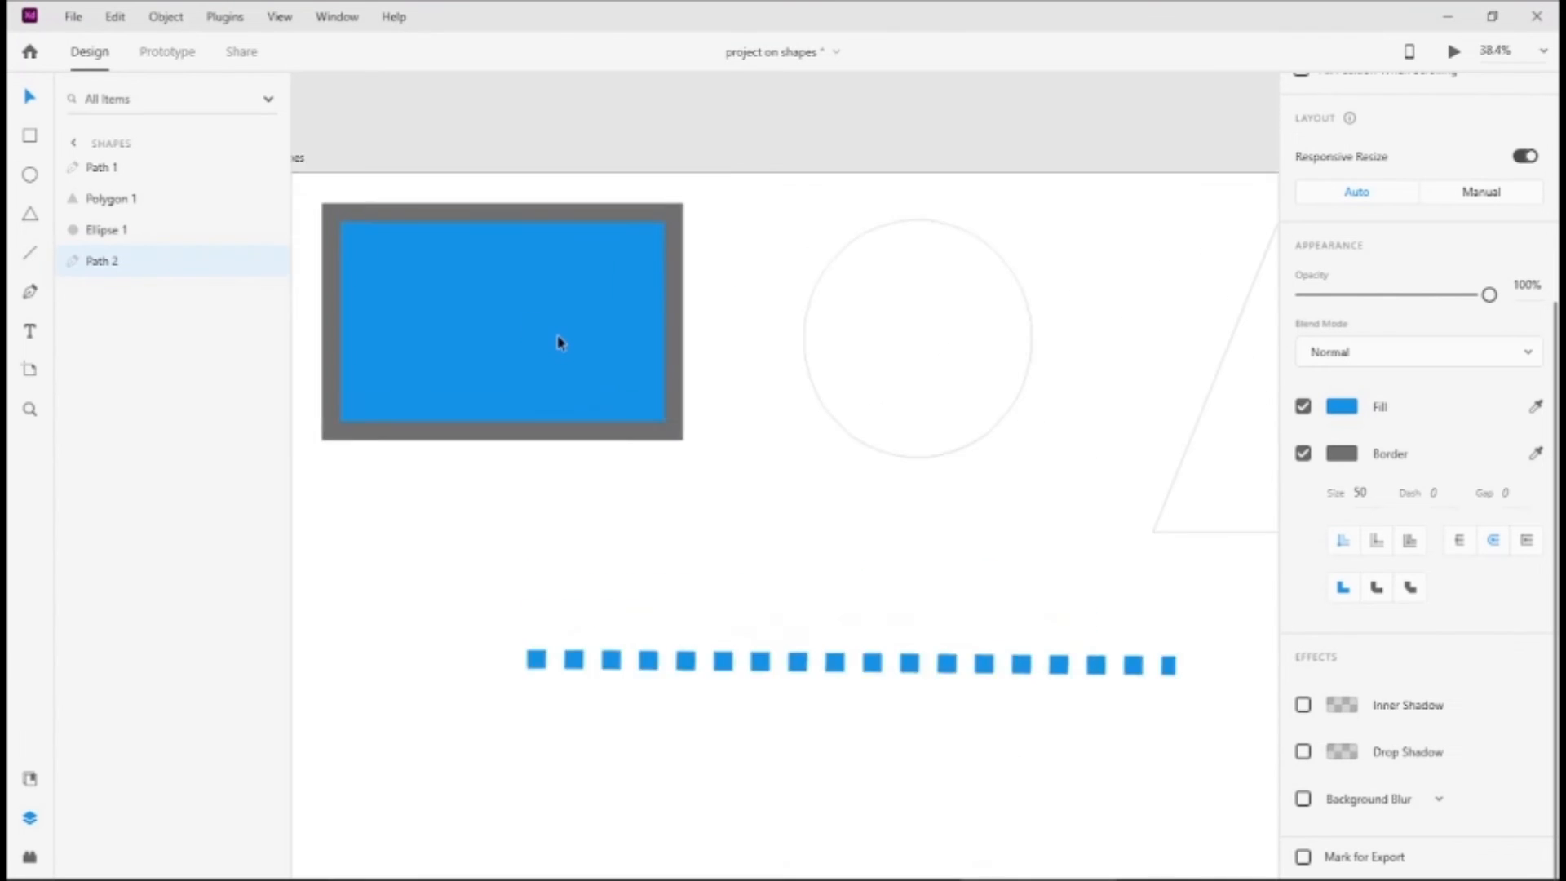
scroll(562, 343, "up", 2)
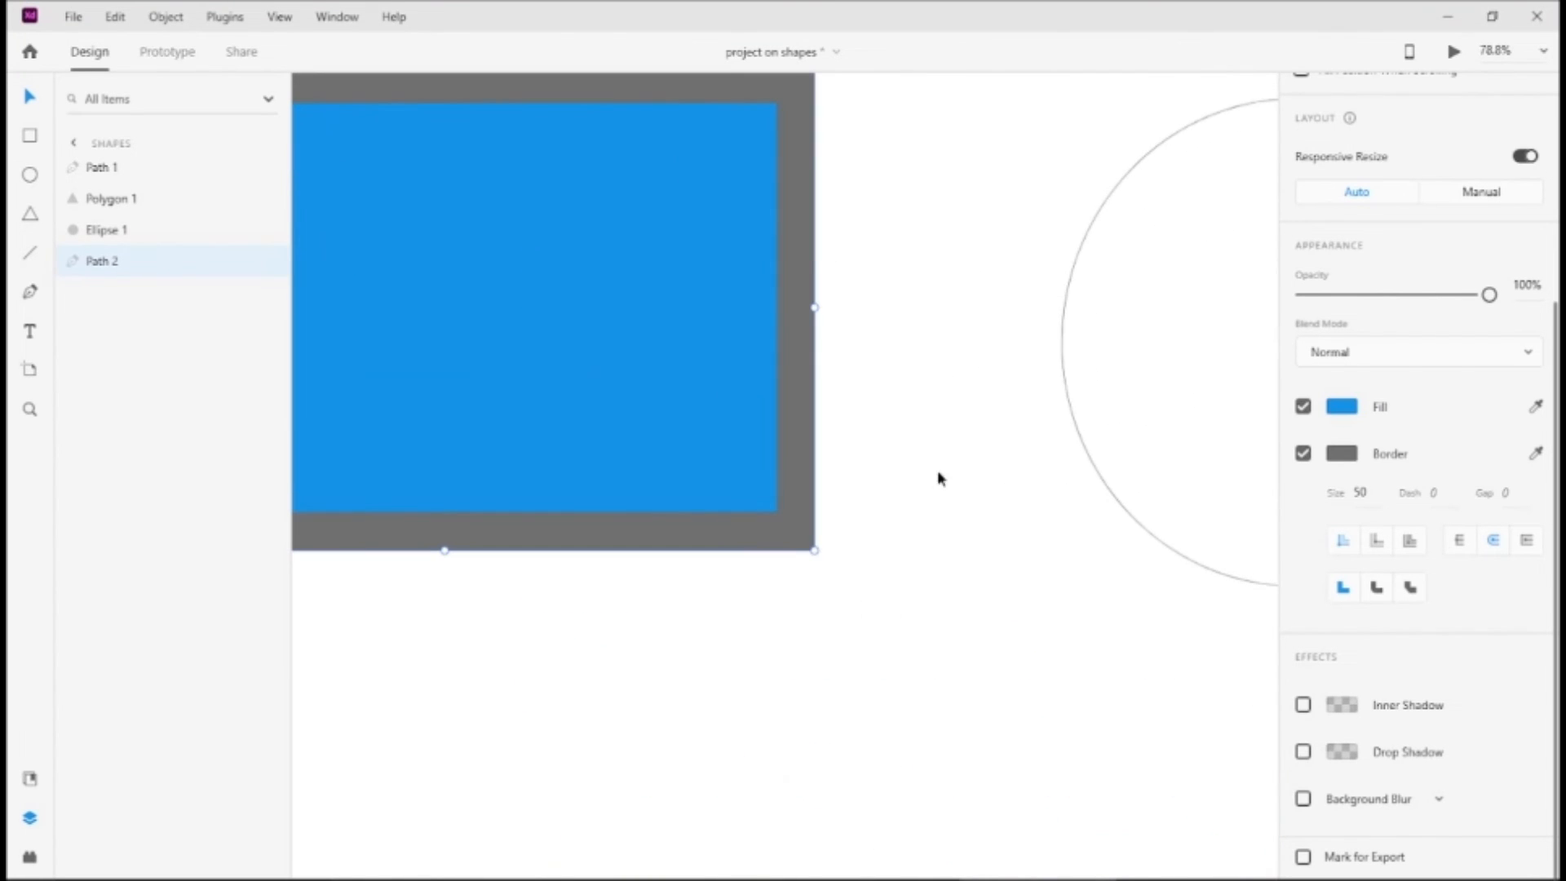
left_click(1302, 751)
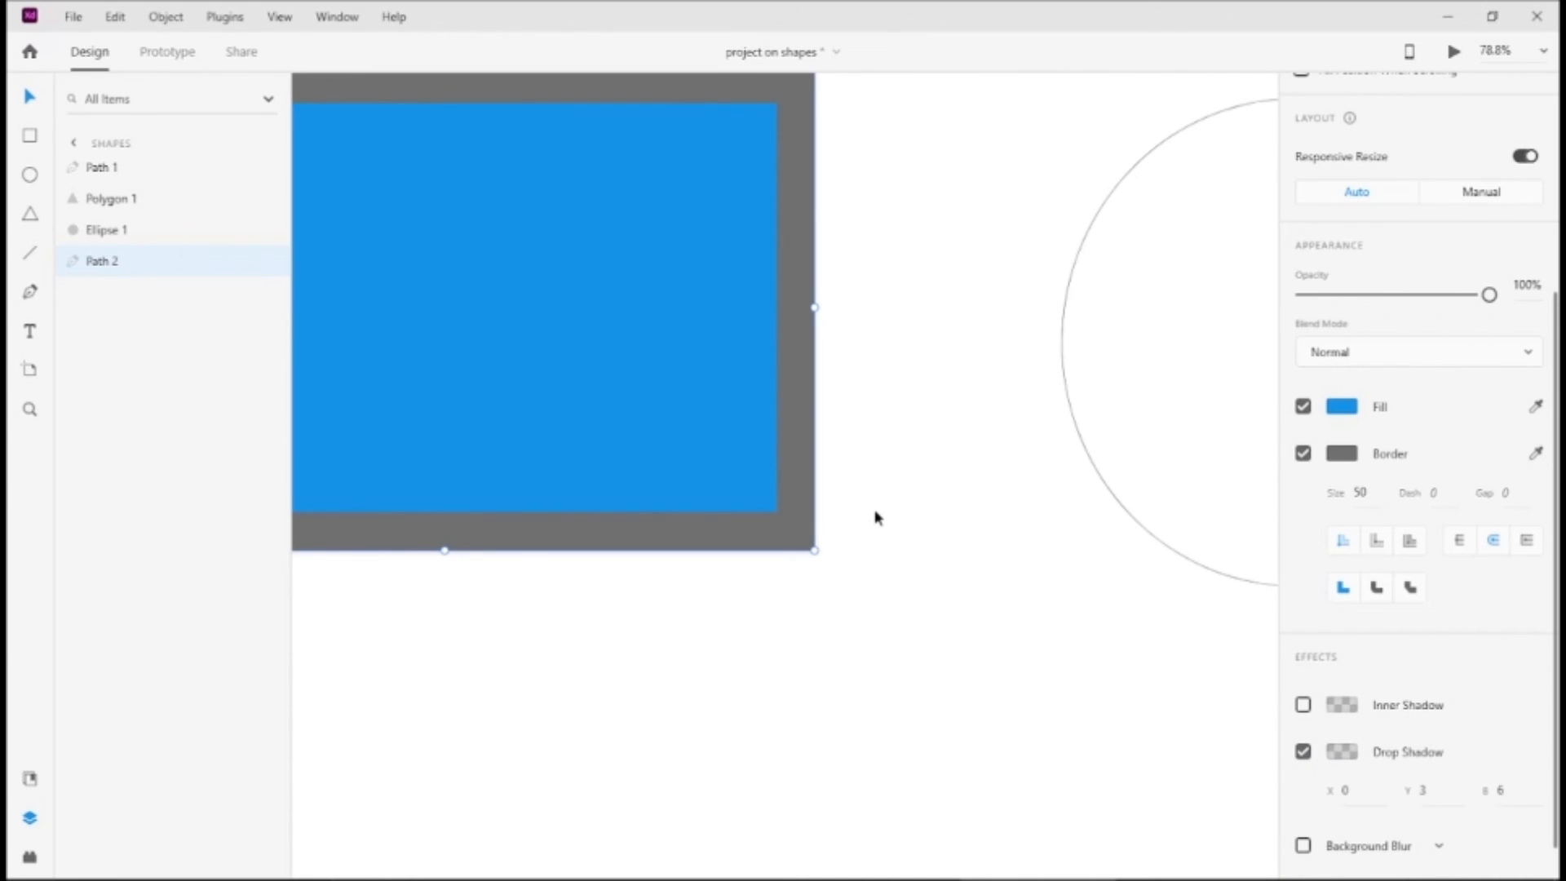
left_click(1375, 789)
type("10")
left_click(1441, 791)
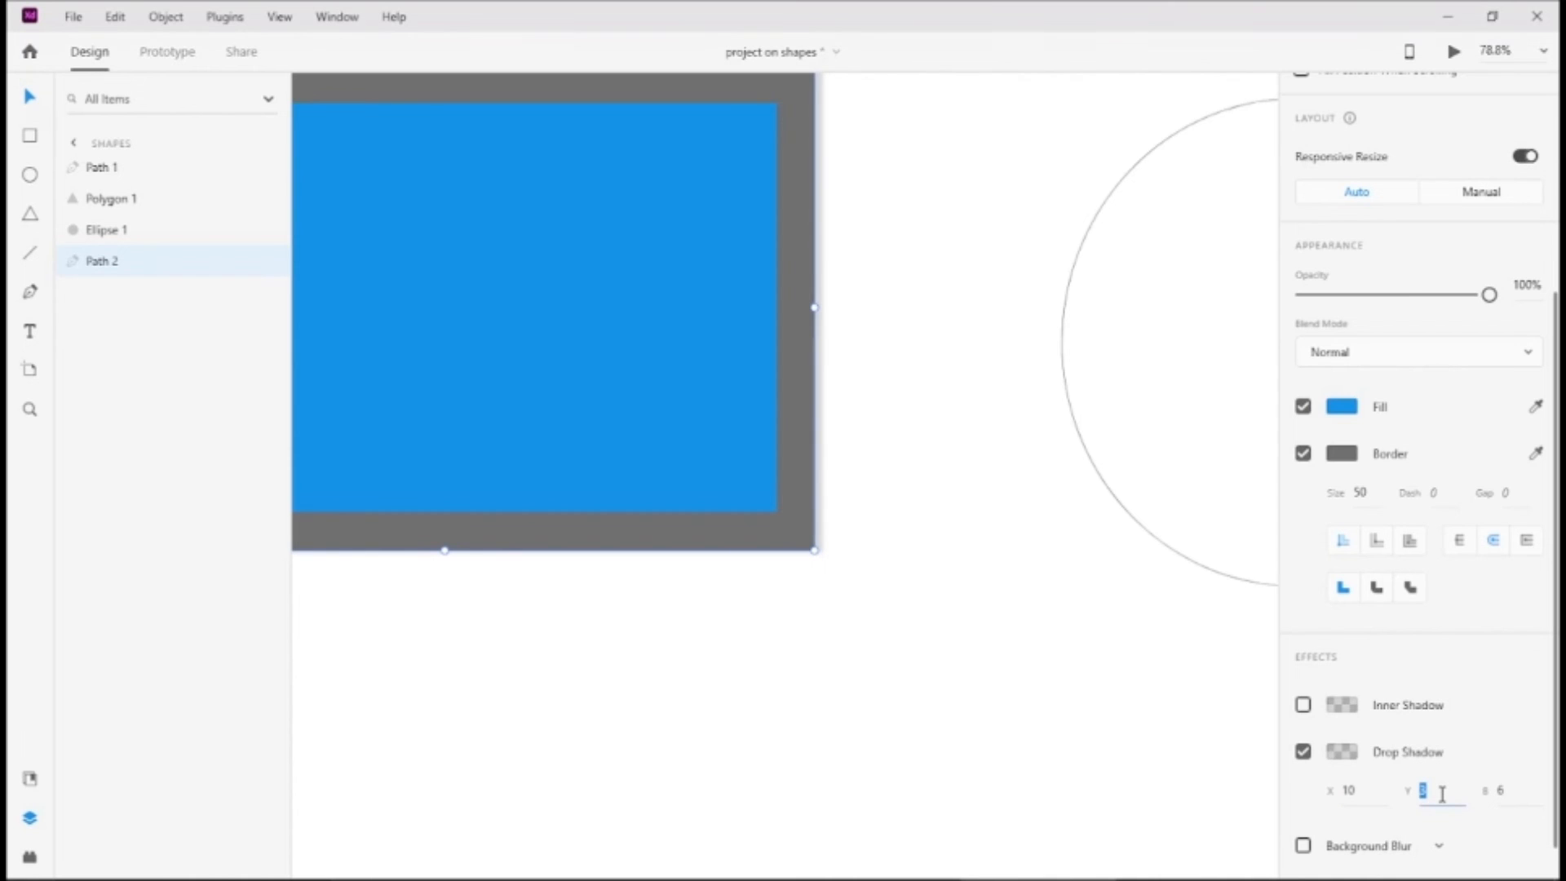
type("20")
left_click(1527, 793)
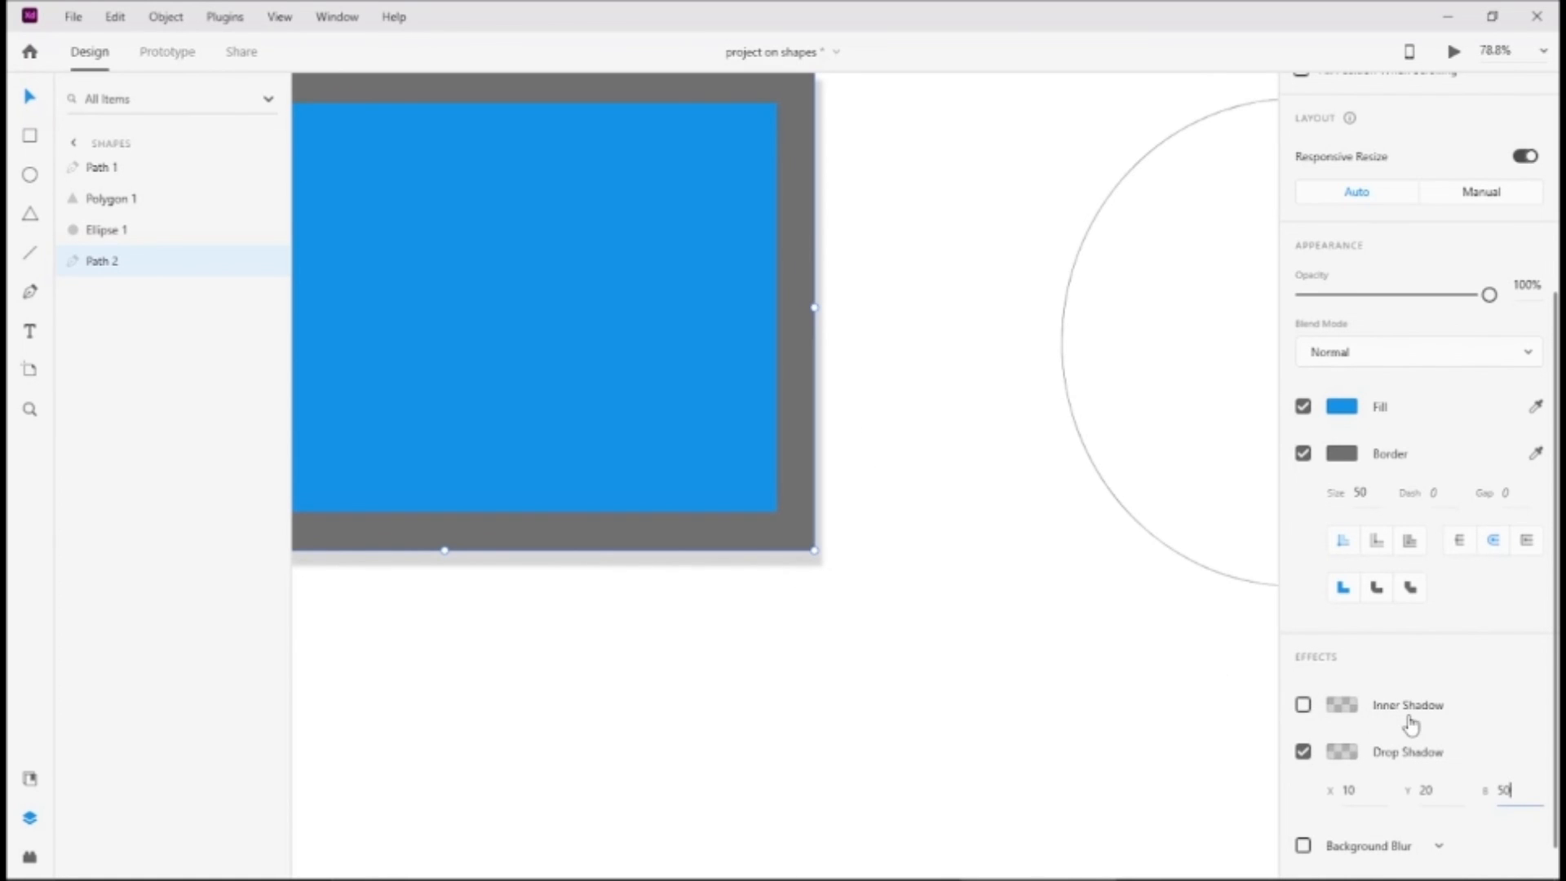
Add an inner shadow to the rectangle with X 10, Y 20 and blur 50.
left_click(1303, 705)
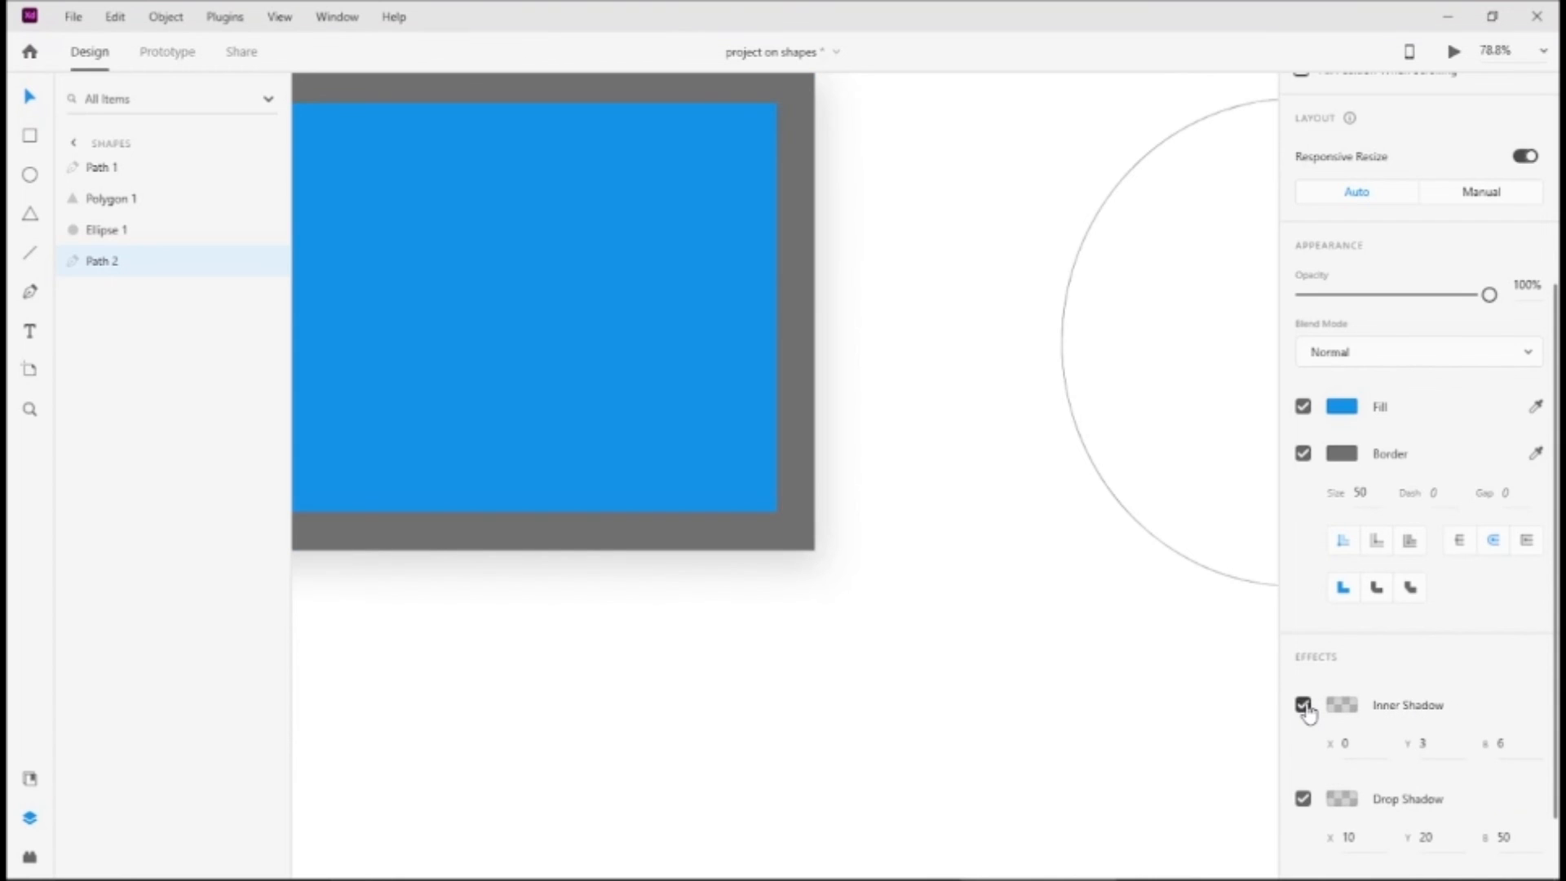
left_click(1363, 744)
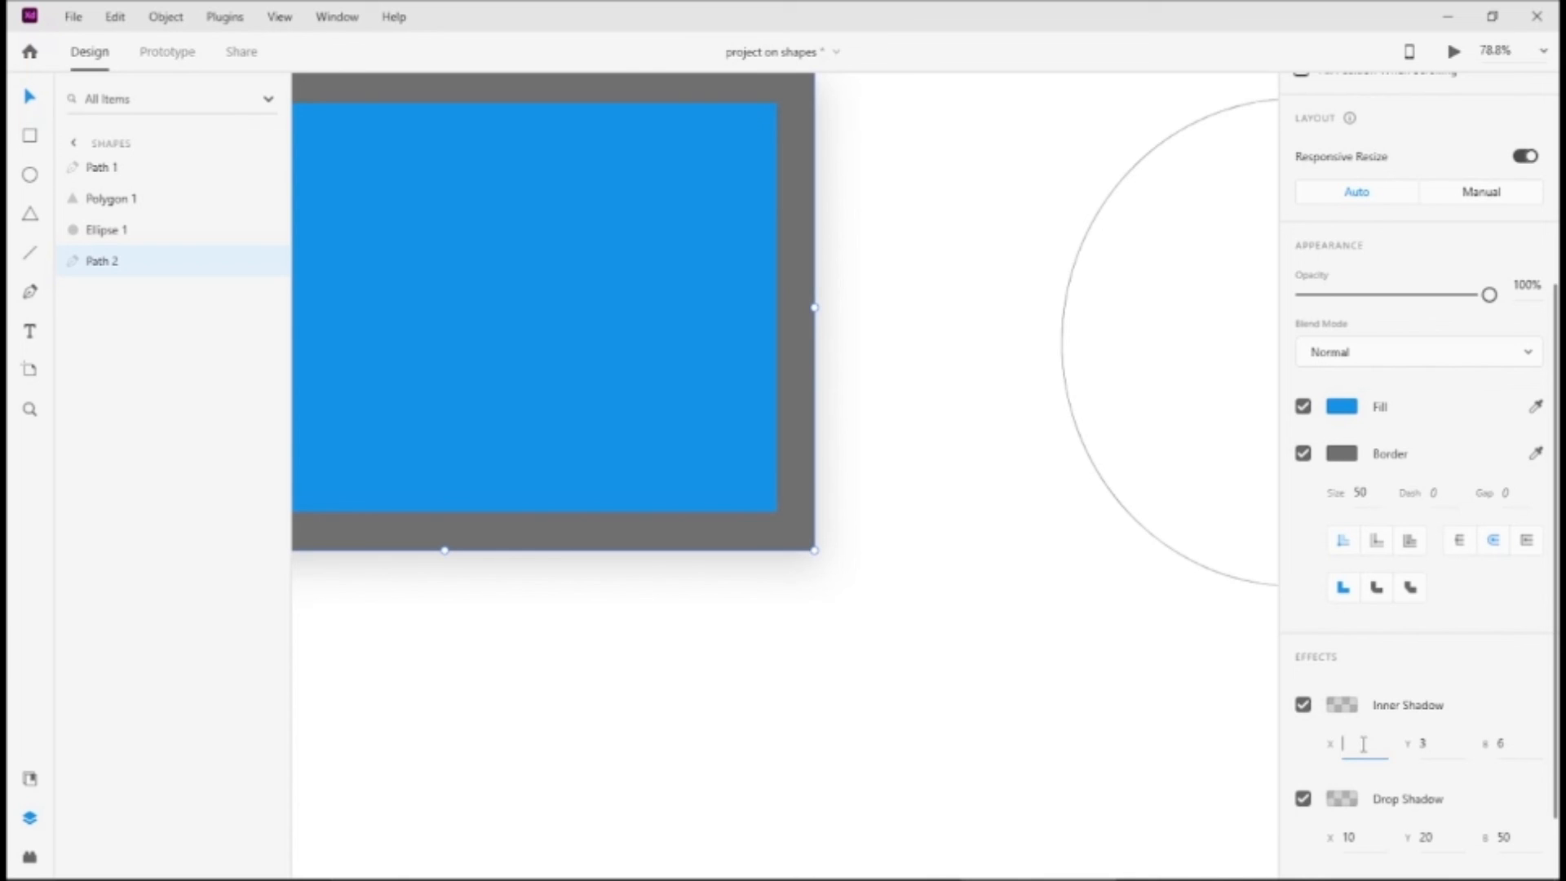
left_click(1448, 745)
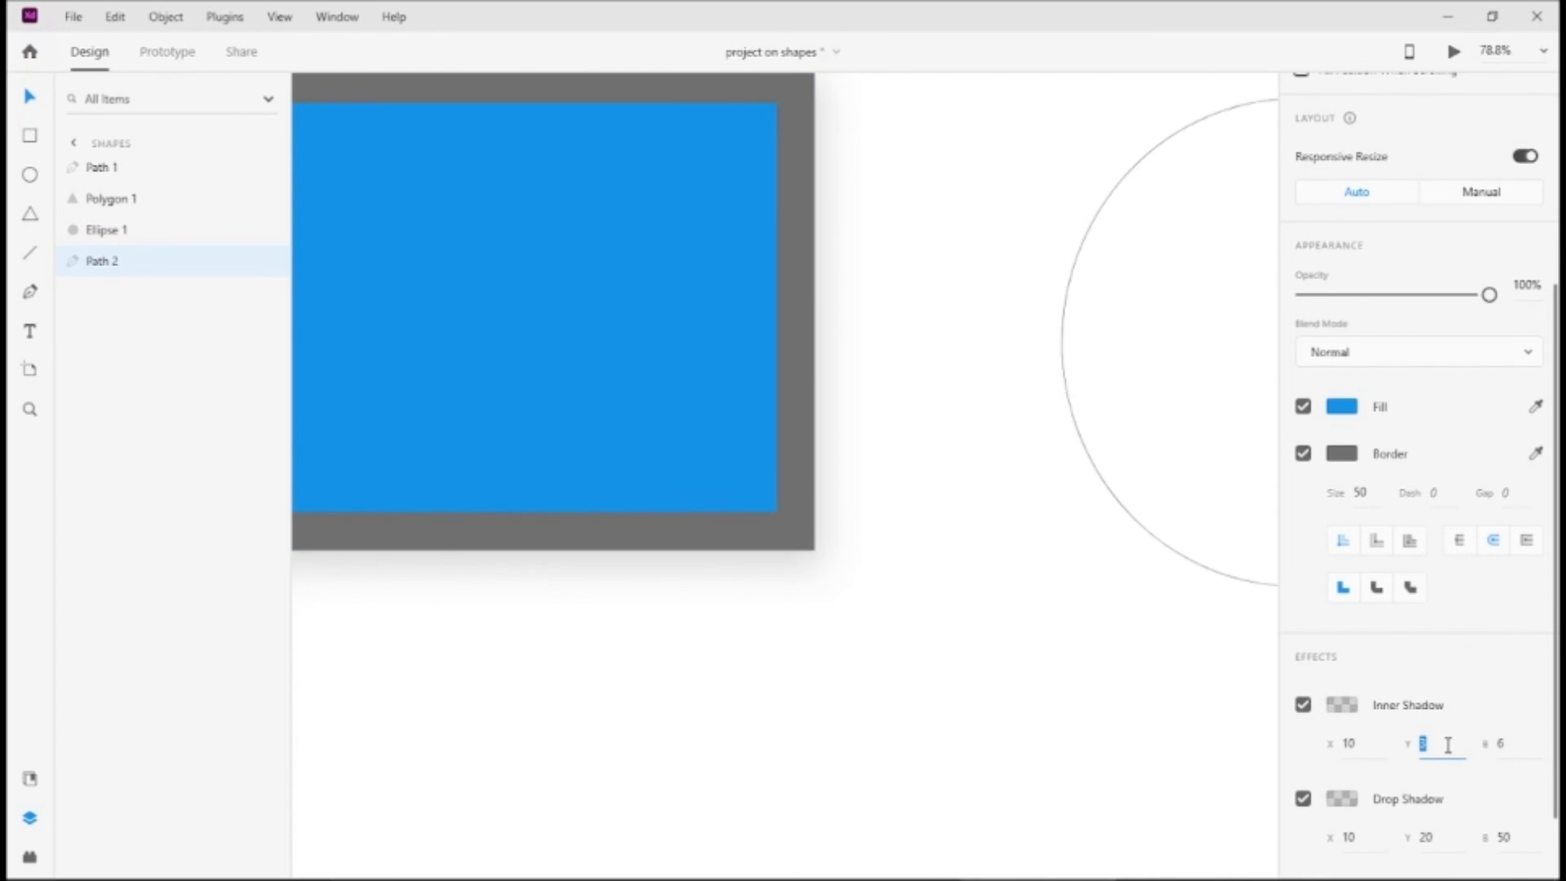
key("BackSpace")
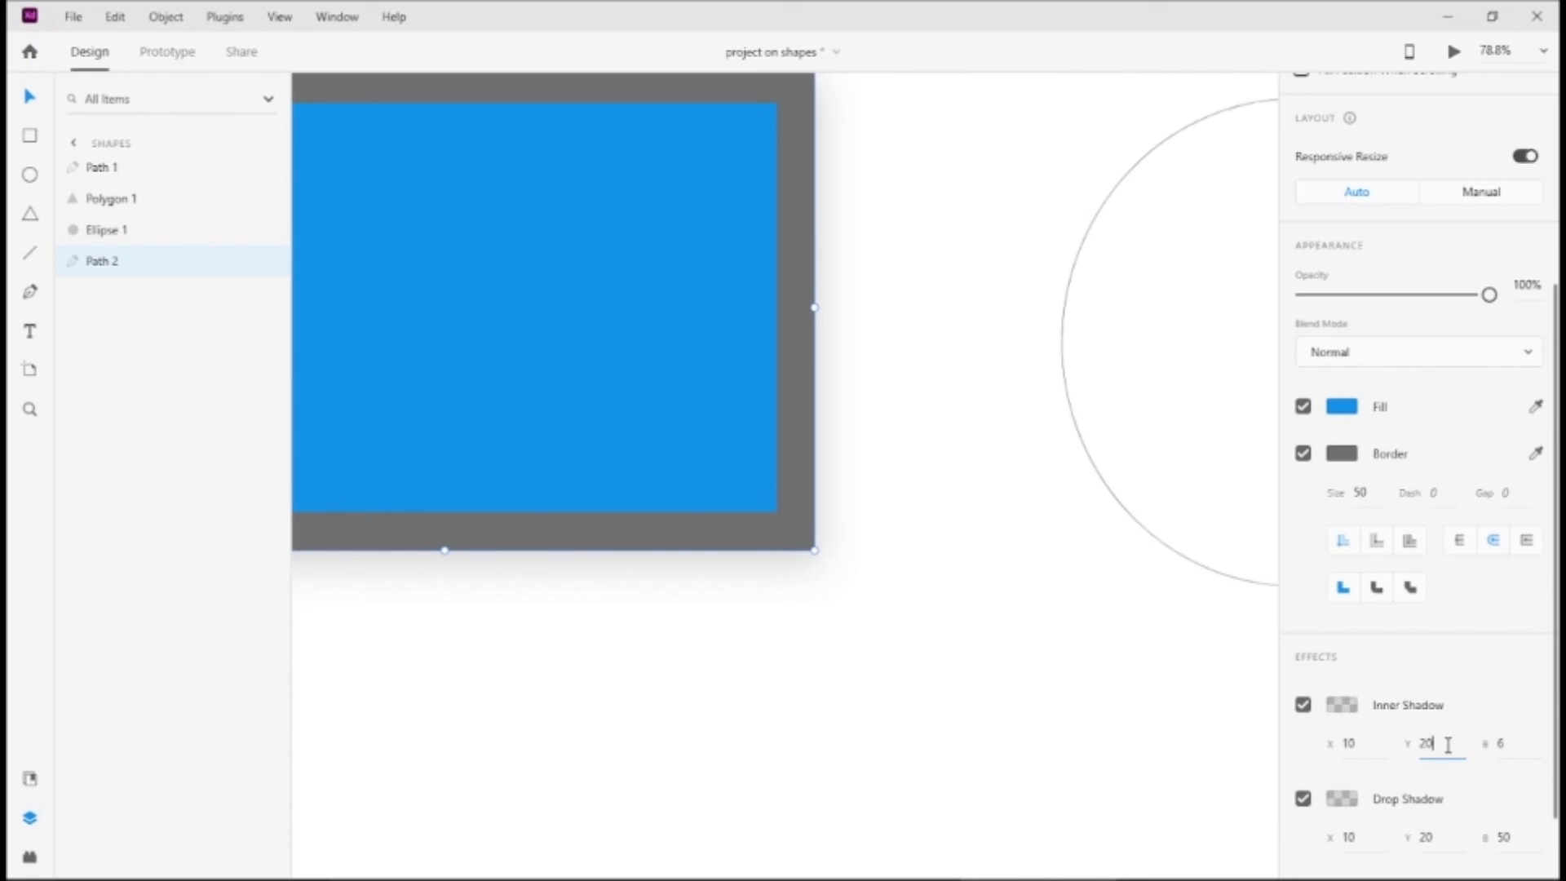
left_click(1509, 741)
key("BackSpace")
key("Return")
Change the rectangle's fill colour to white #FFFFFF.
left_click(1331, 420)
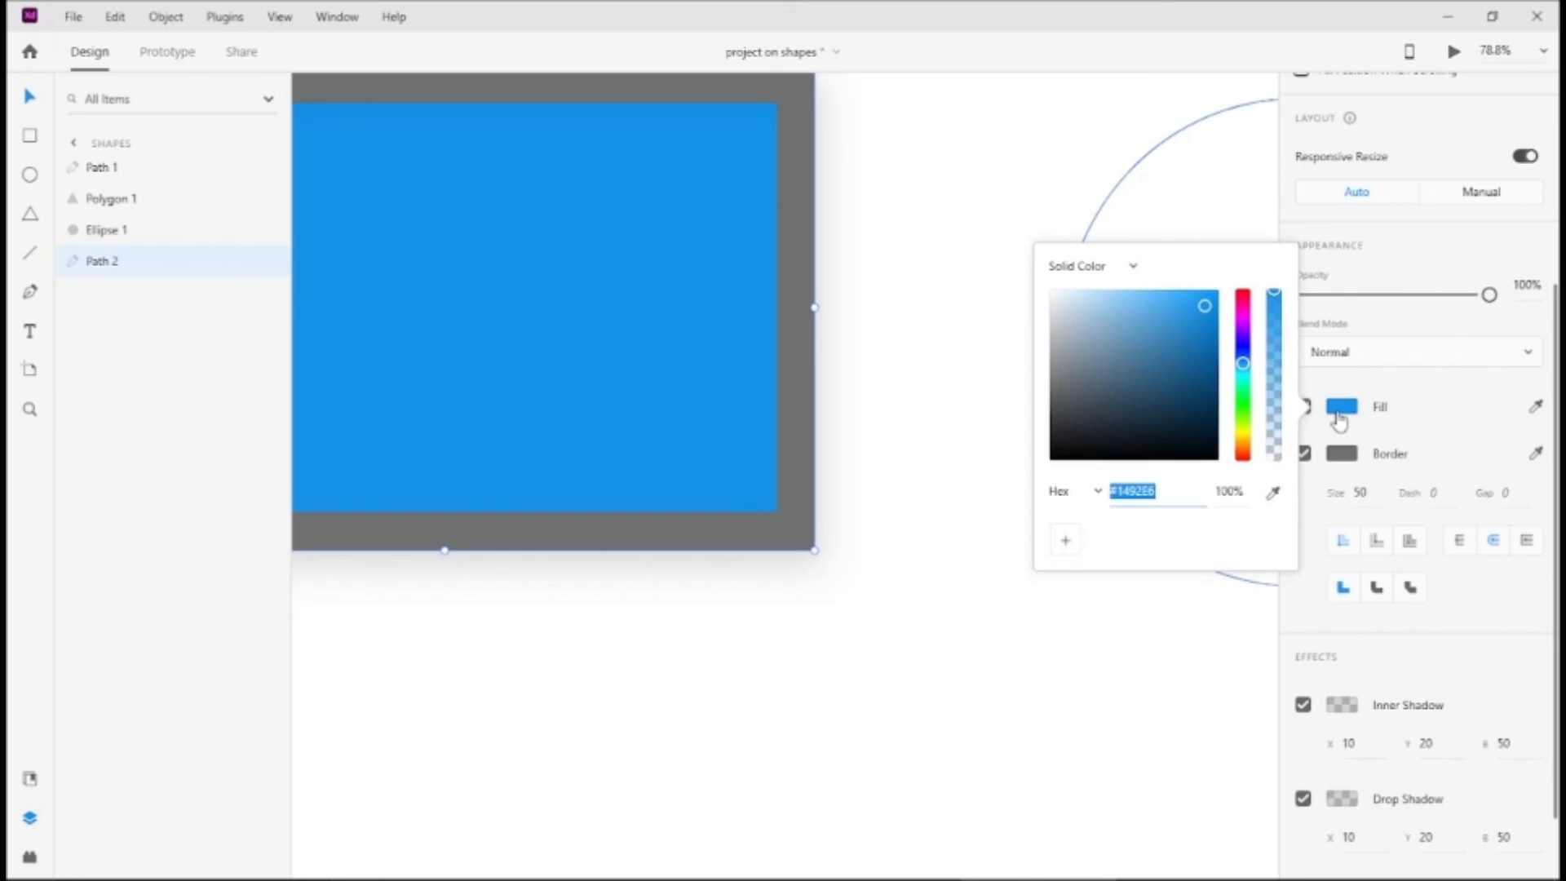
left_click(1058, 311)
left_click(1057, 305)
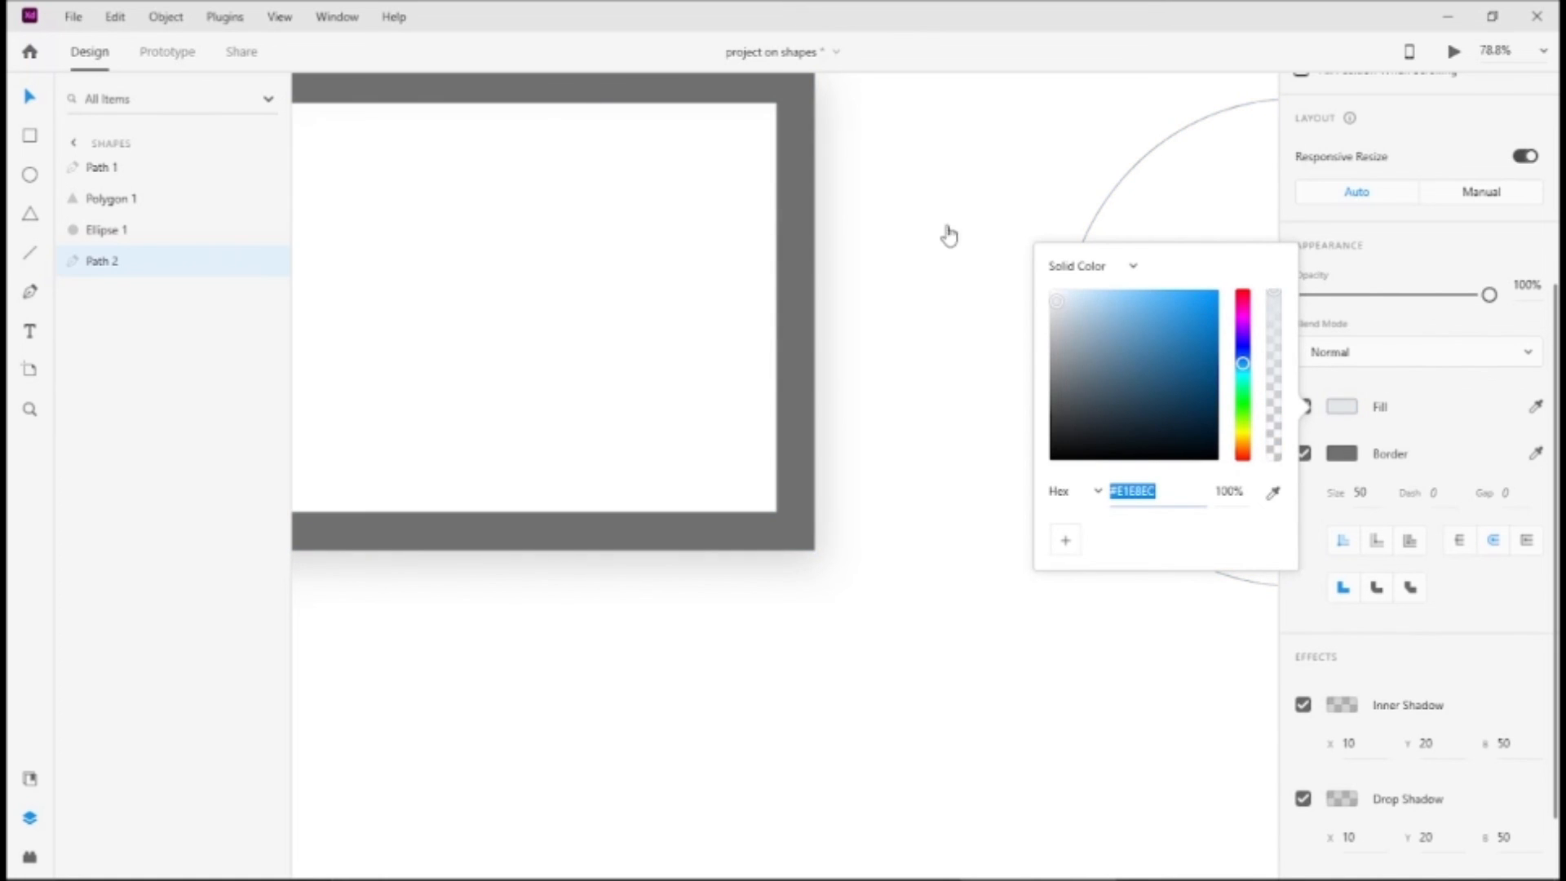
left_click(1055, 301)
left_click_drag(1053, 295, 994, 262)
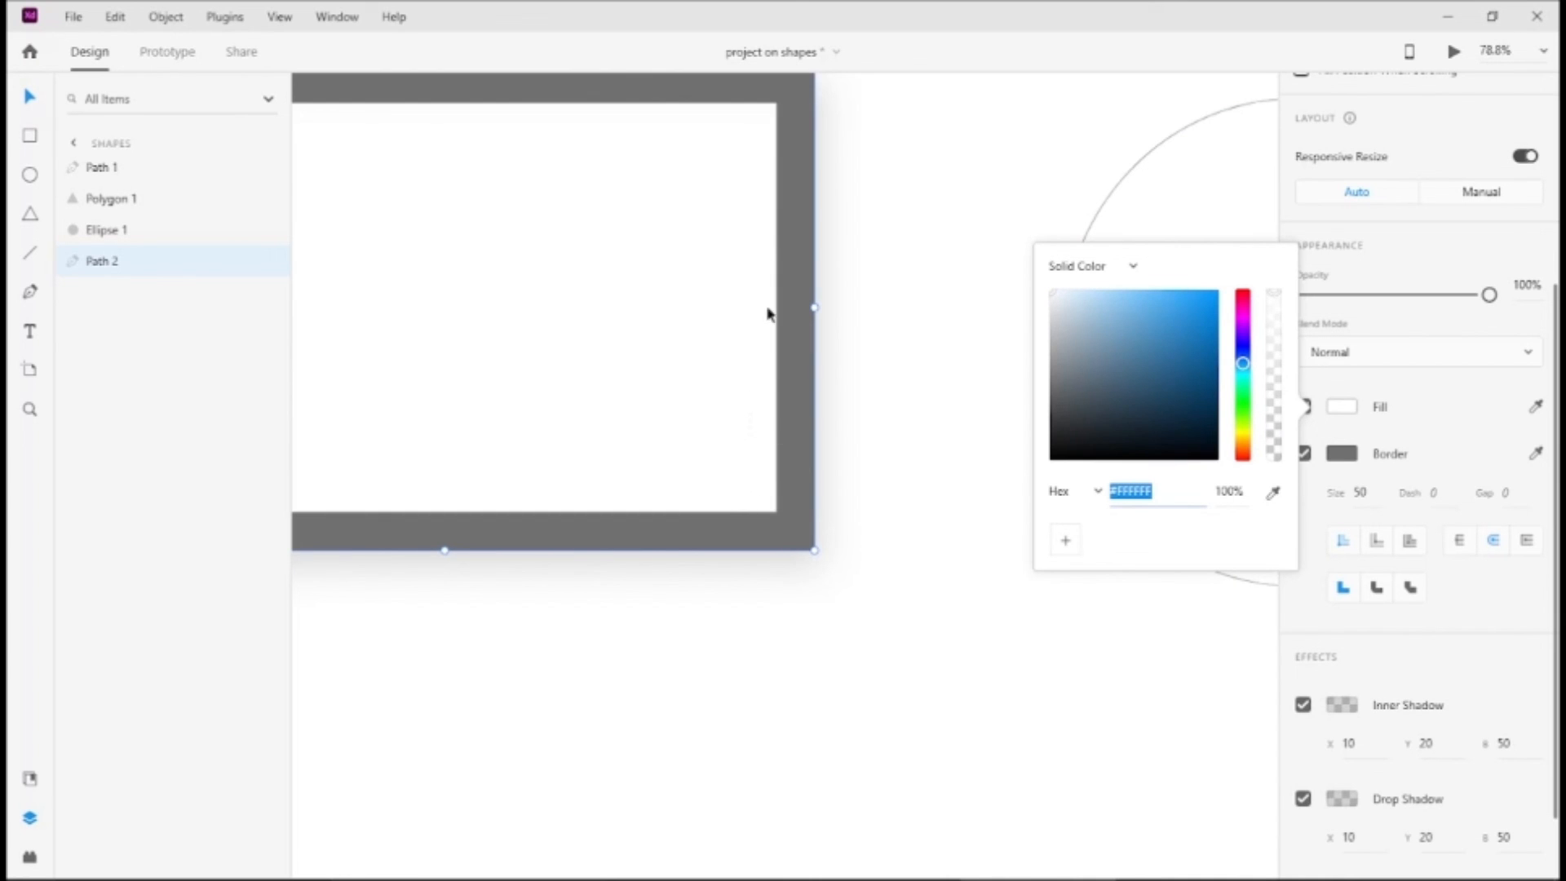
scroll(1364, 728, "down", 2)
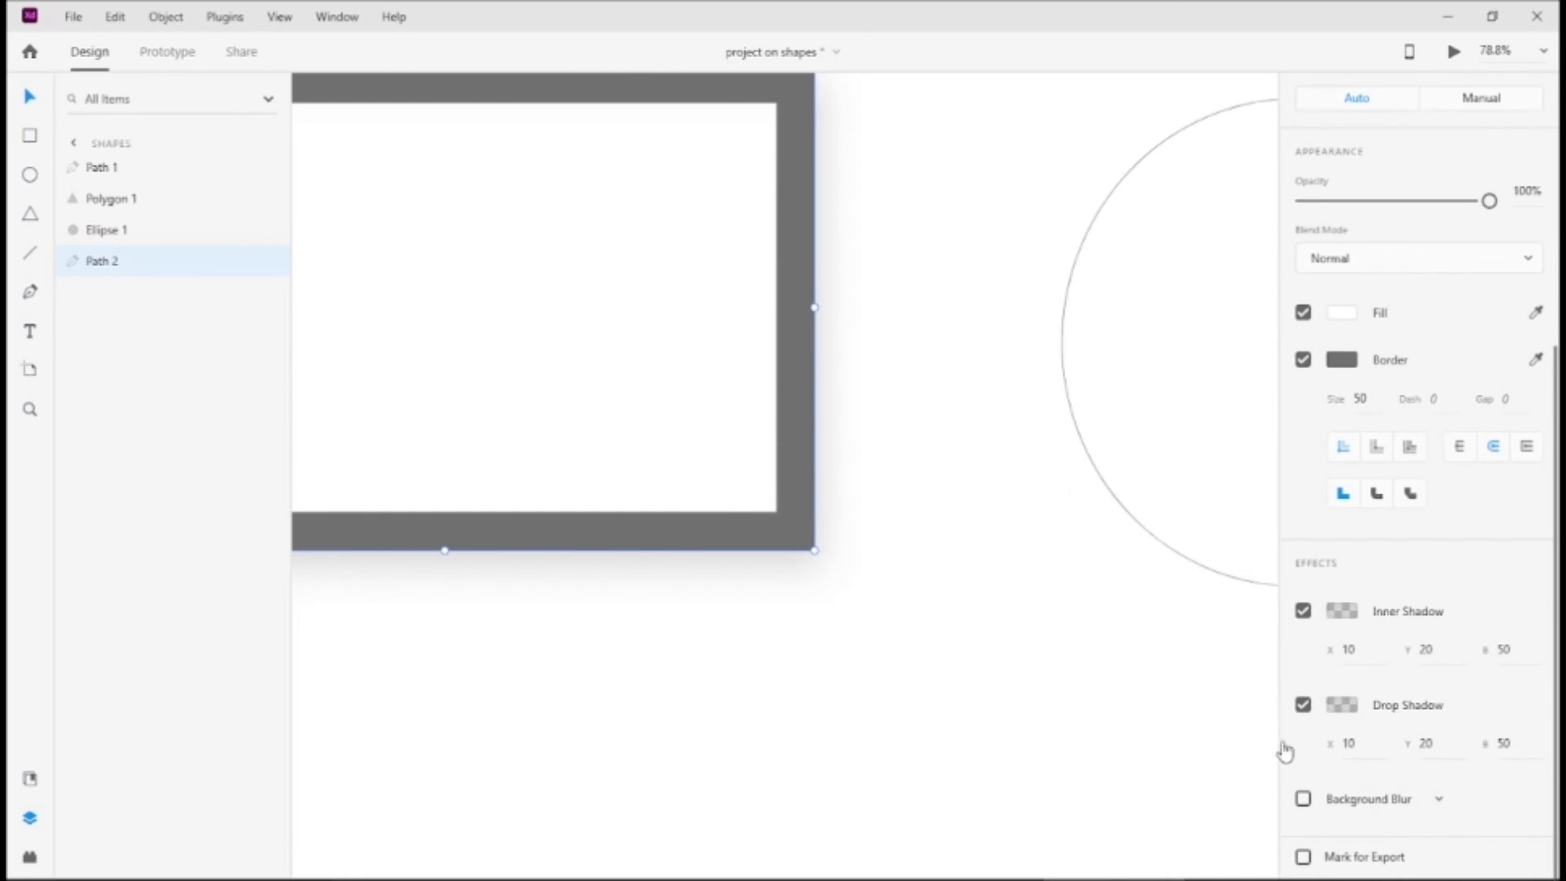